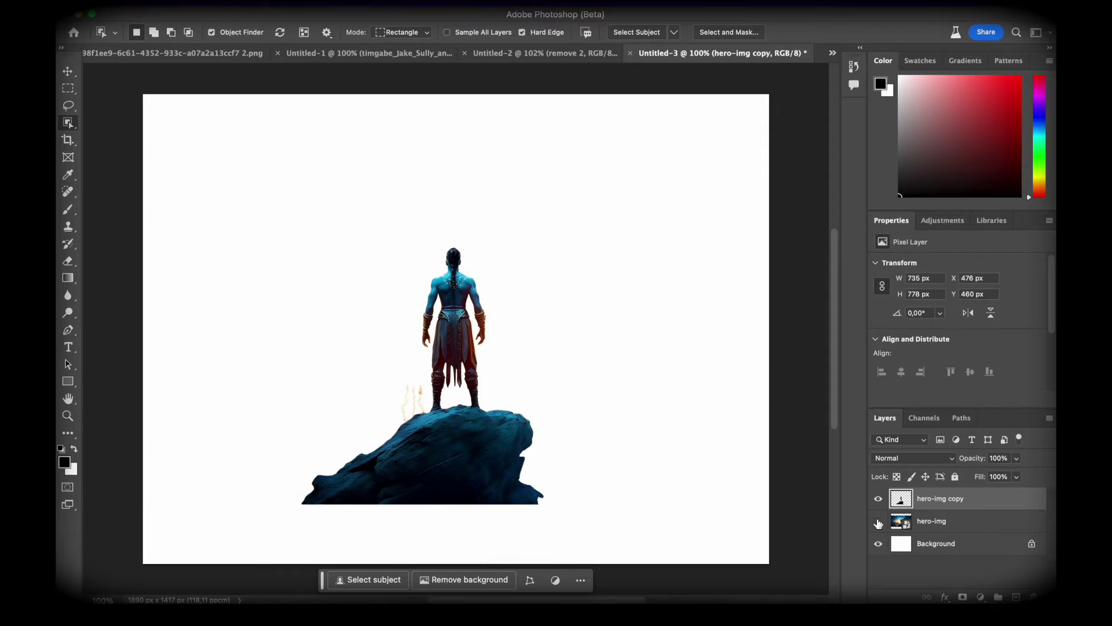
Show and select the hero-img layer, and outline the man and the rock with the Content-Aware Move Tool.
click(879, 521)
click(878, 522)
click(931, 521)
key(a)
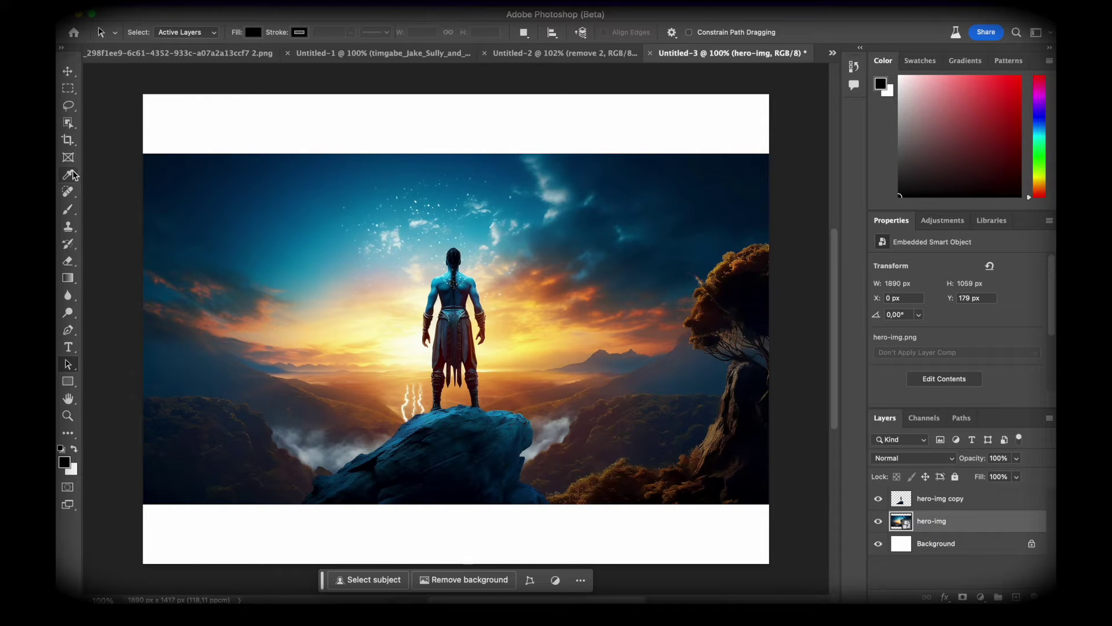
click(68, 194)
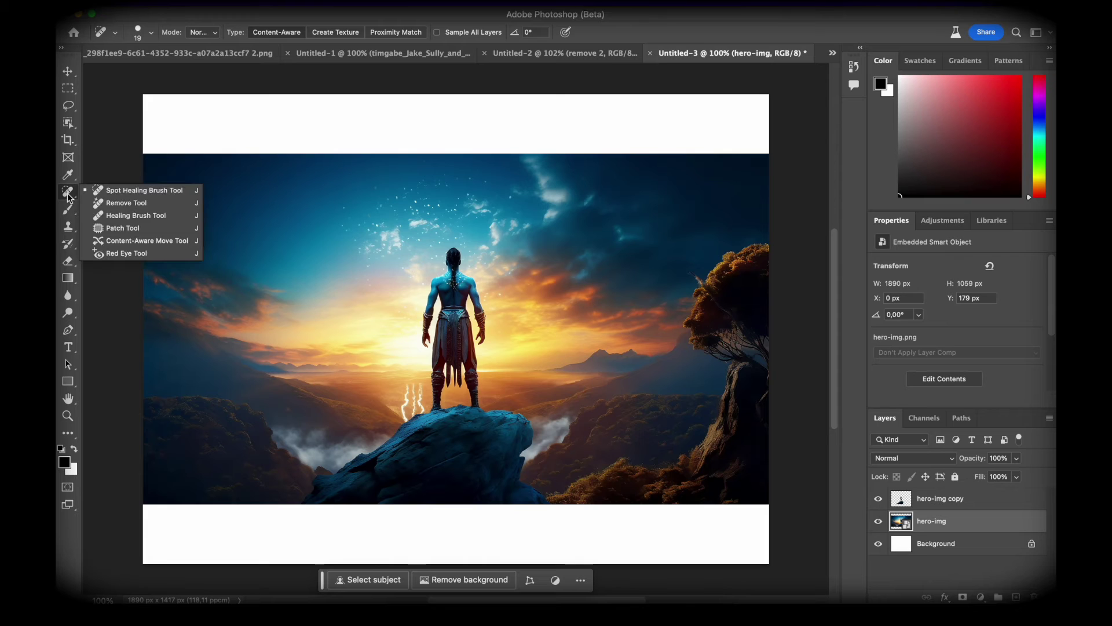
click(120, 241)
mouse_move(430, 351)
mouse_down()
mouse_move(421, 304)
mouse_move(443, 270)
mouse_up()
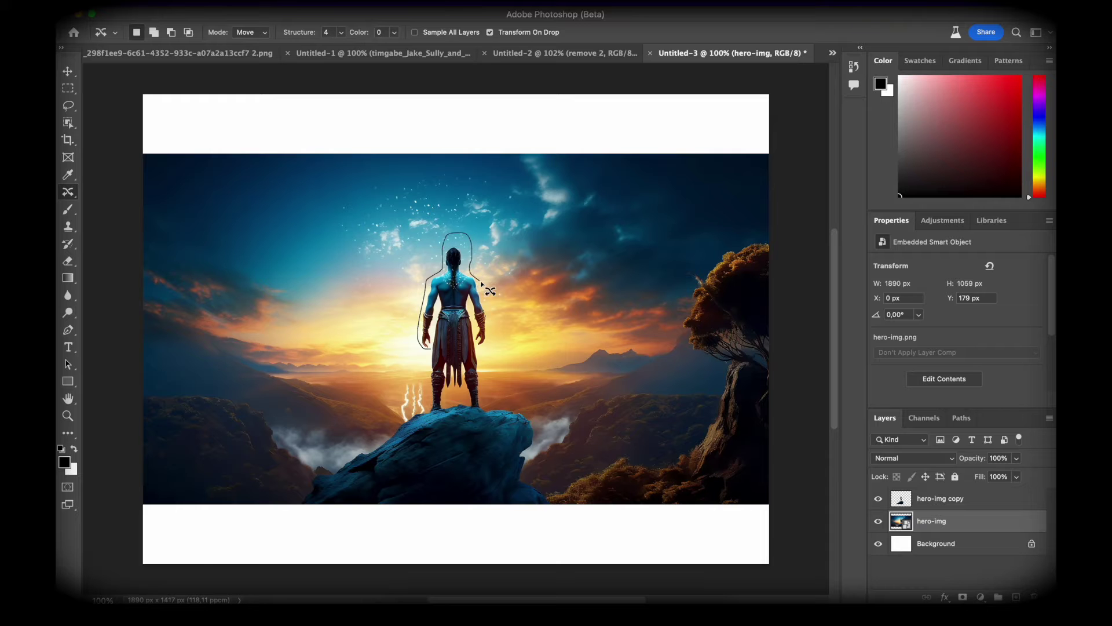
mouse_move(485, 296)
mouse_down()
mouse_move(486, 368)
mouse_move(461, 429)
mouse_move(519, 463)
mouse_up()
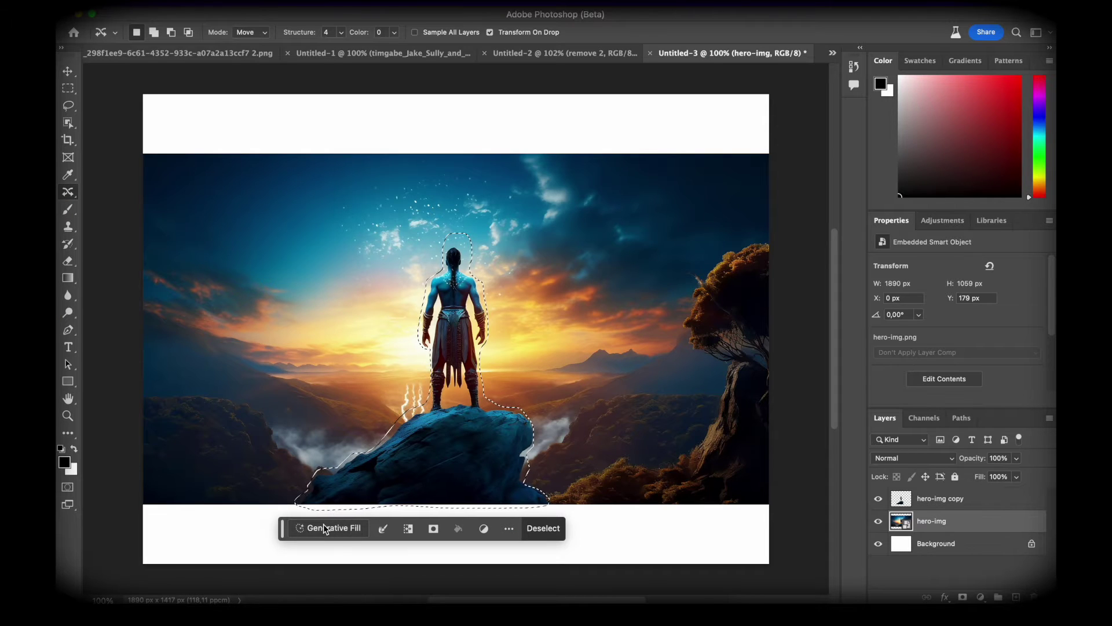
Run Generative Fill on the selected man and rock with the prompt "remove".
click(325, 528)
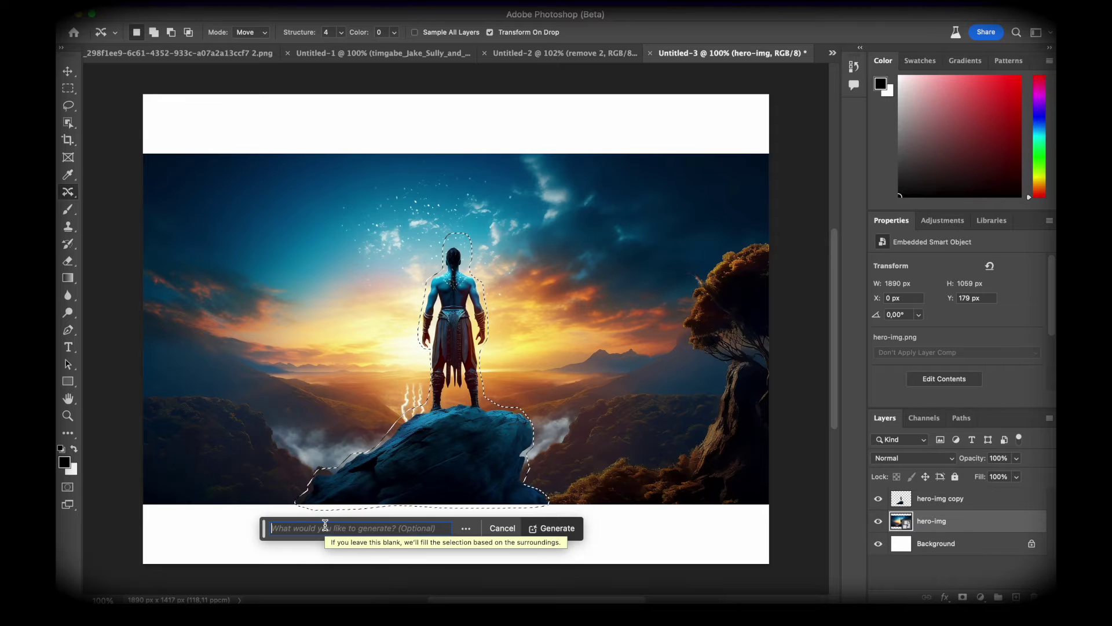
text(remove)
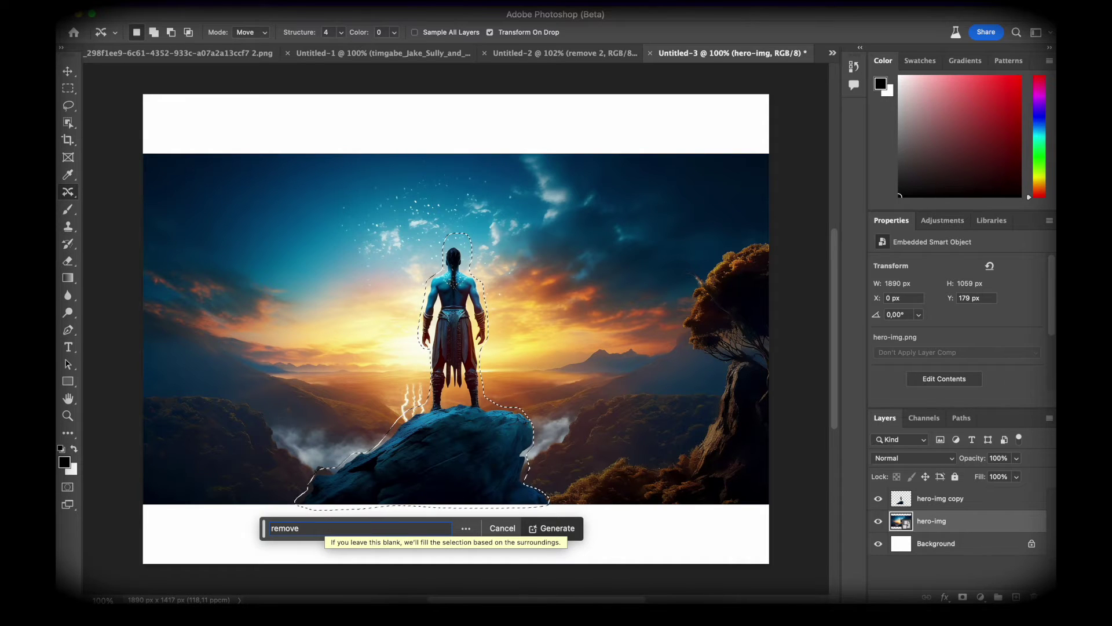
click(553, 529)
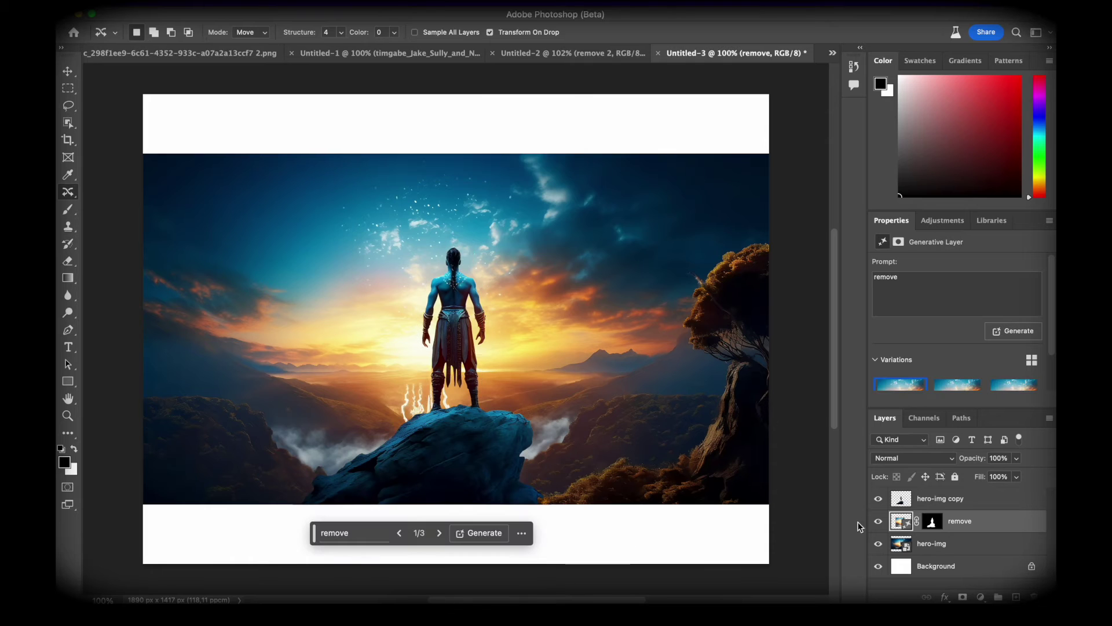
Hide the hero-img copy layer, compare the generated background variations, and choose the second one.
click(878, 499)
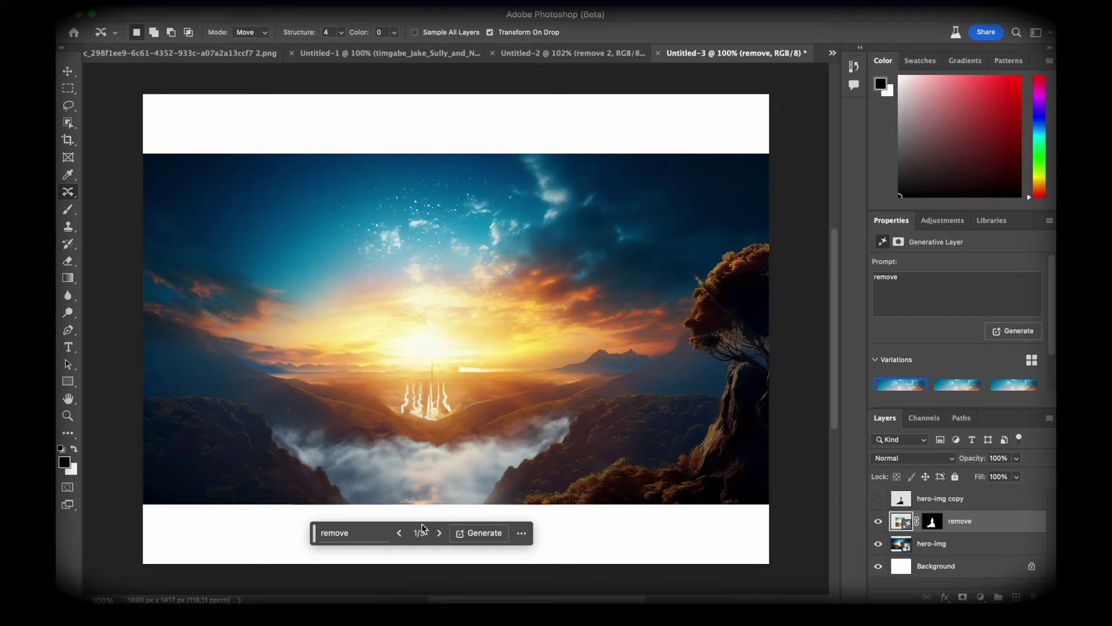
click(438, 534)
click(439, 535)
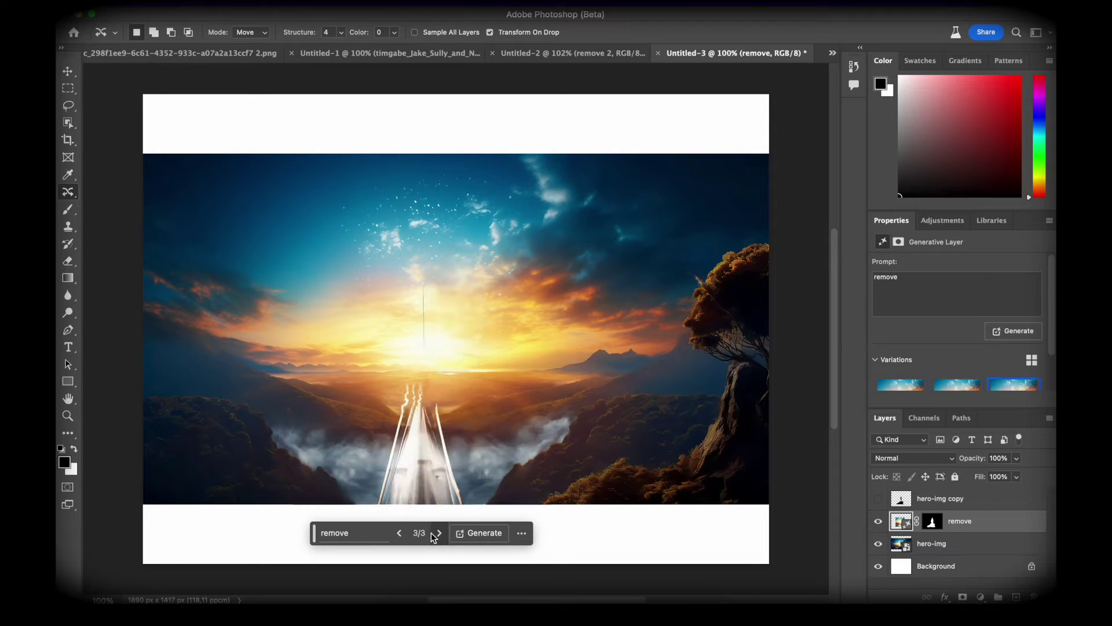
click(406, 533)
click(406, 533)
click(439, 534)
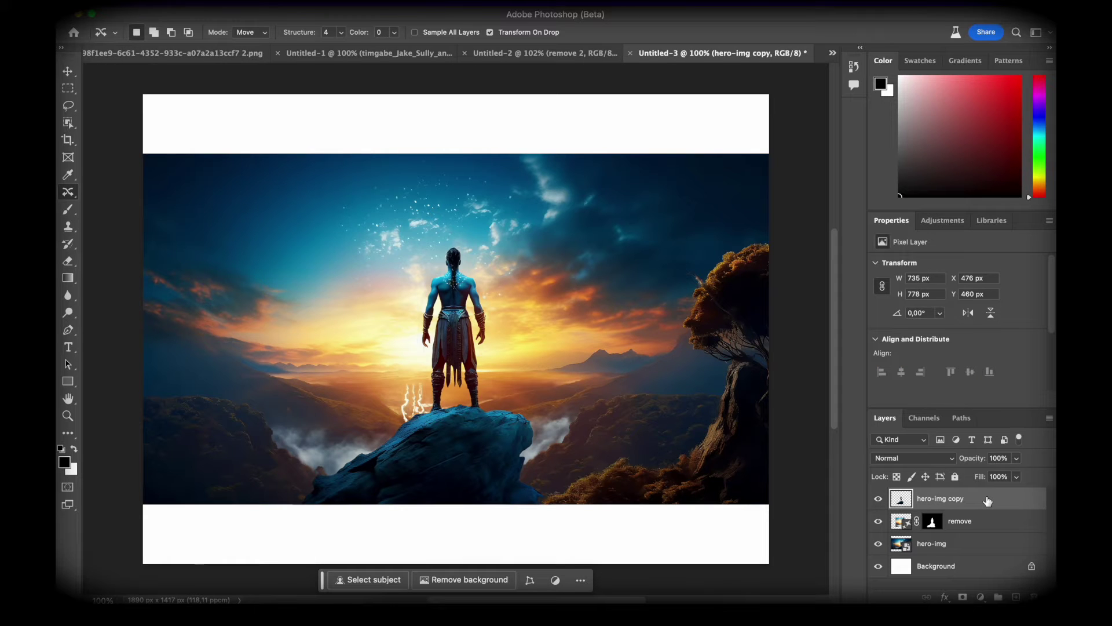
Hide the remove, hero-img and Background layers, and export the hero-img copy layer as a PNG named hero-img-1.
click(879, 521)
click(878, 544)
click(878, 565)
right_click(984, 499)
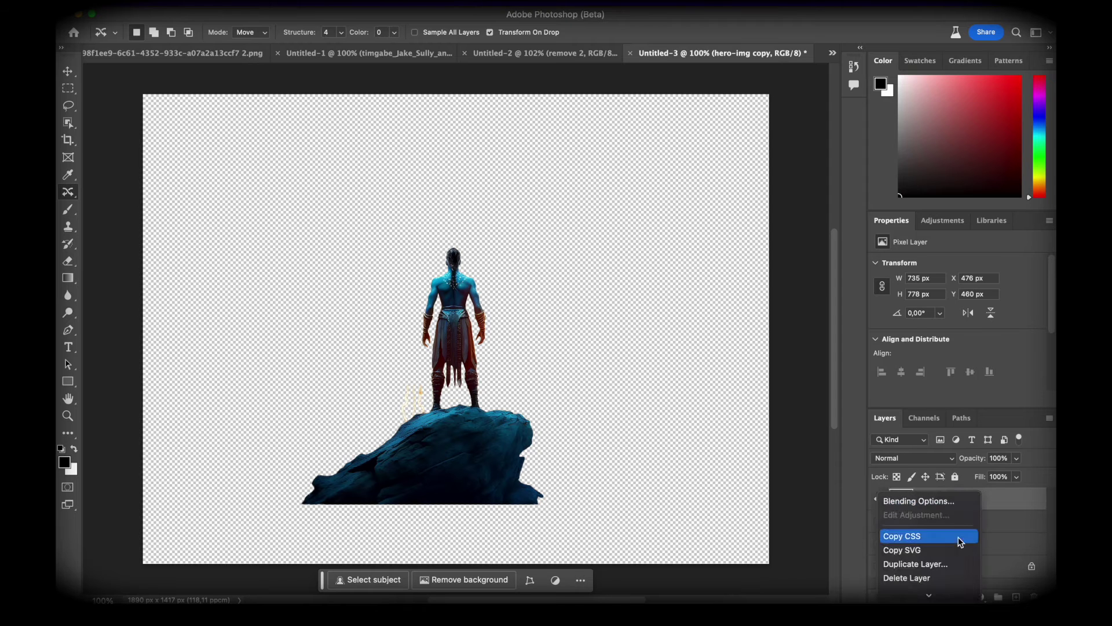
mouse_move(943, 591)
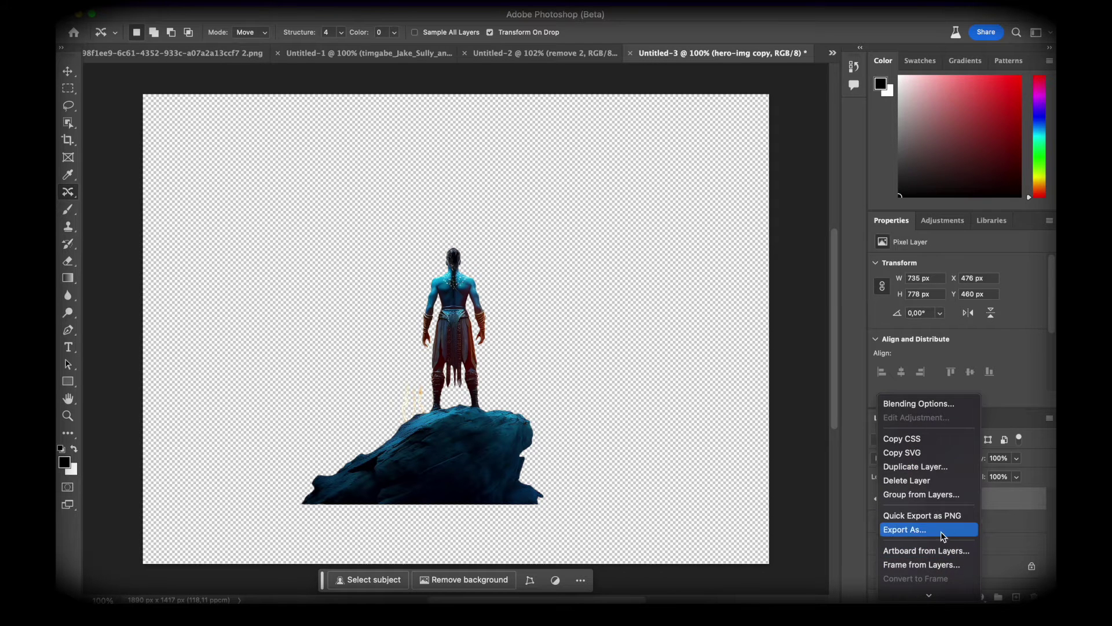
click(940, 515)
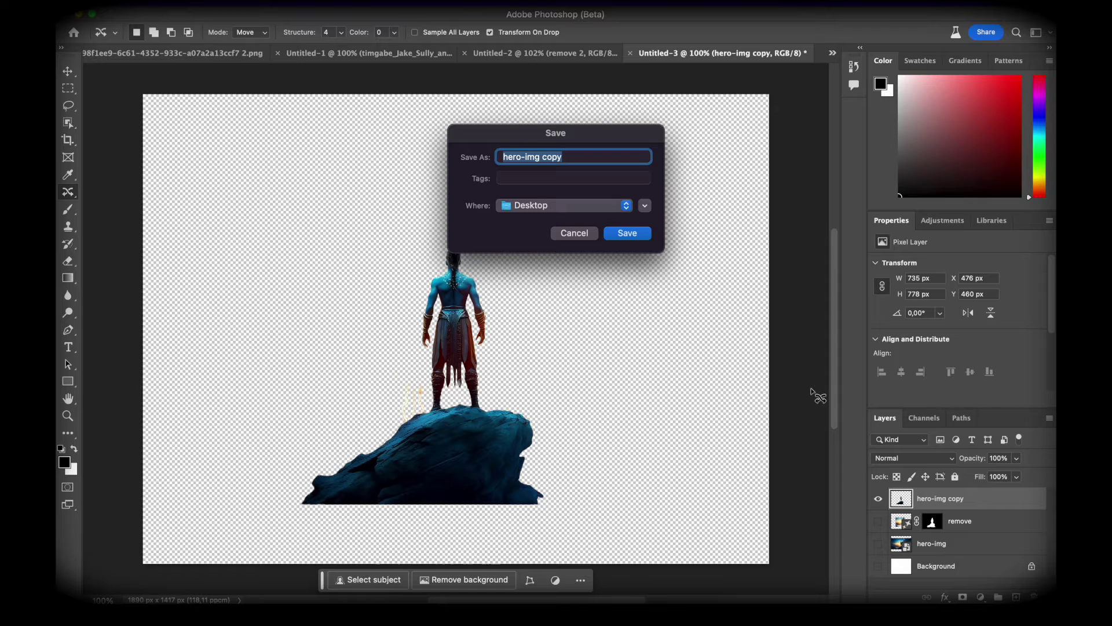
text(h)
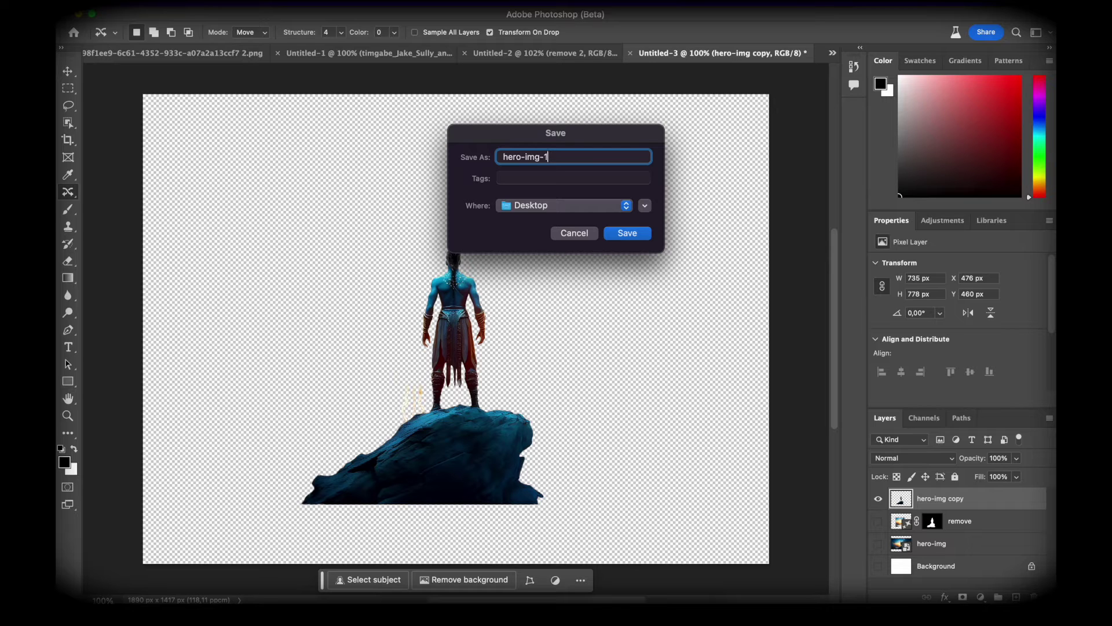
key(Return)
Hide the hero-img copy layer, show the remove and hero-img layers, and merge those two into one.
click(879, 498)
click(878, 521)
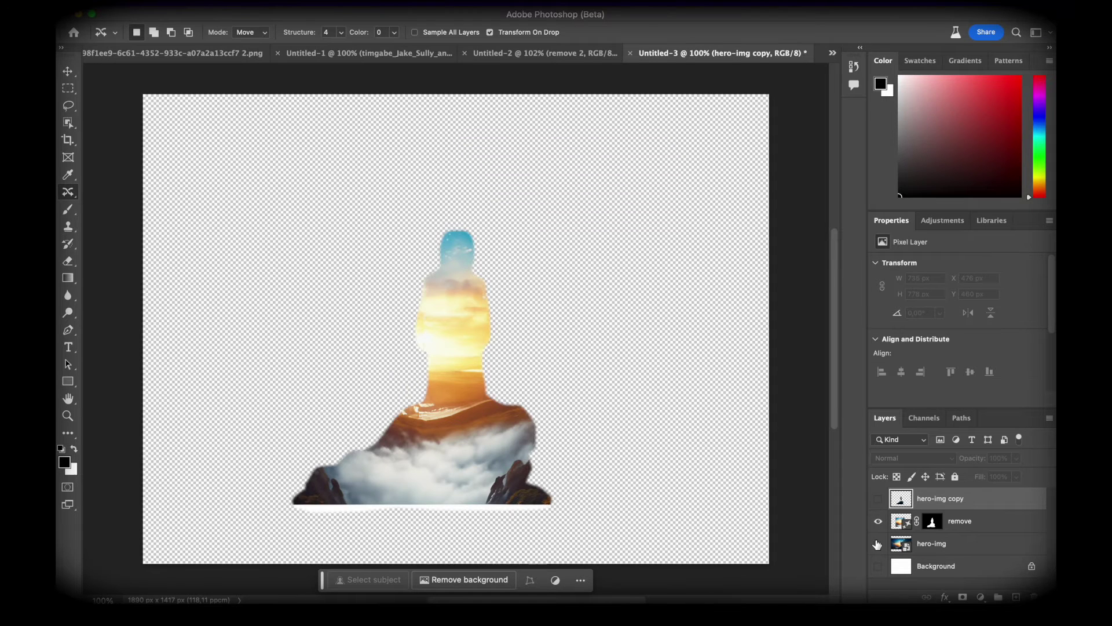
click(878, 544)
click(927, 515)
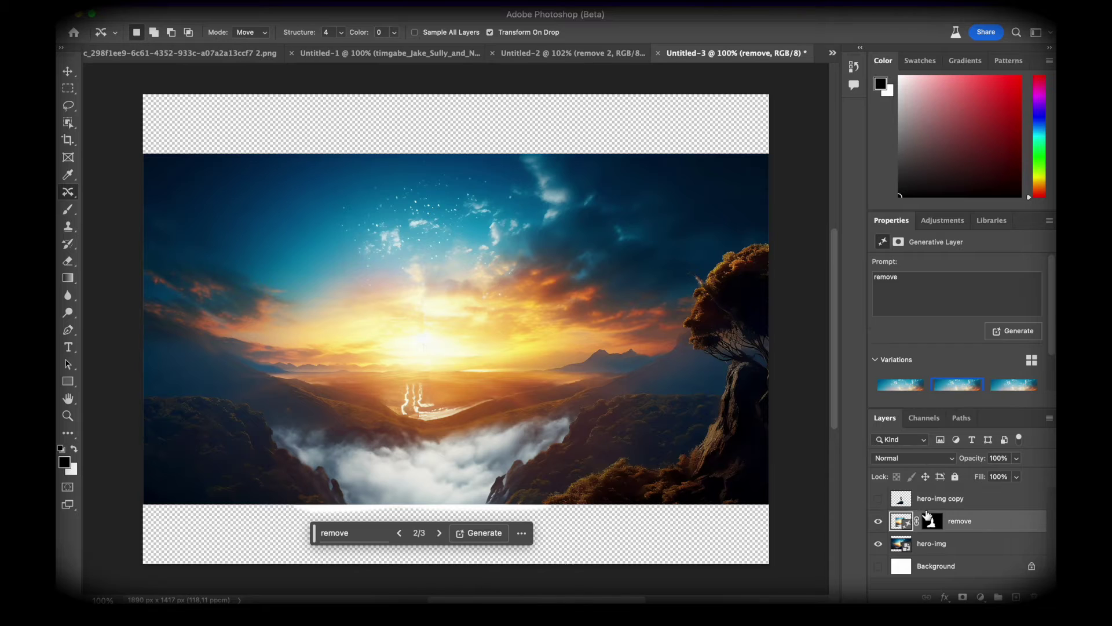
shift+click(948, 542)
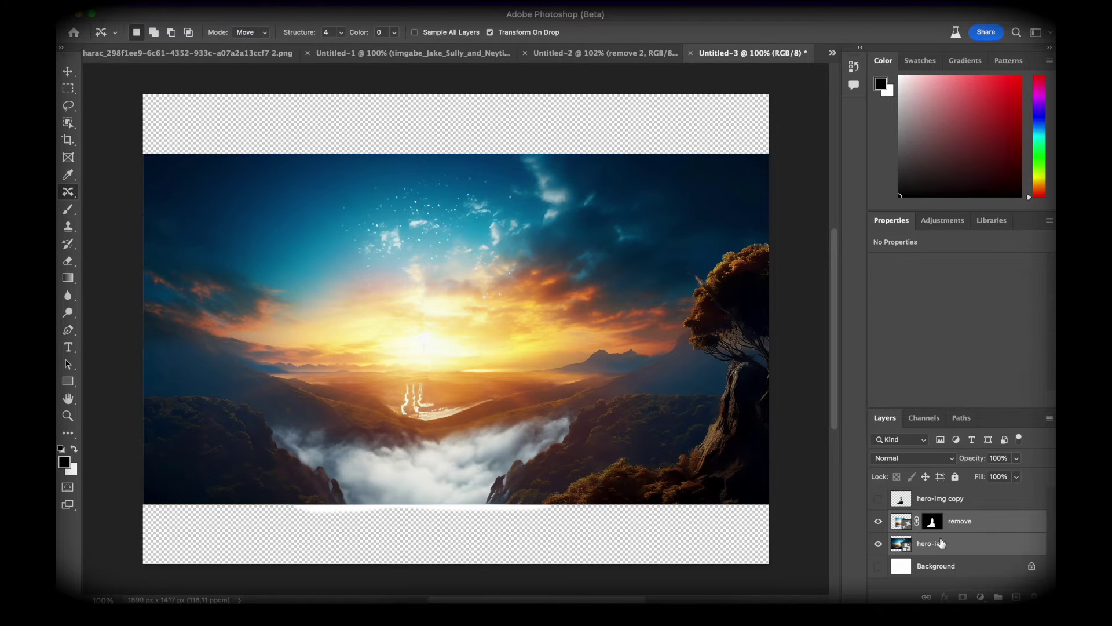
right_click(941, 542)
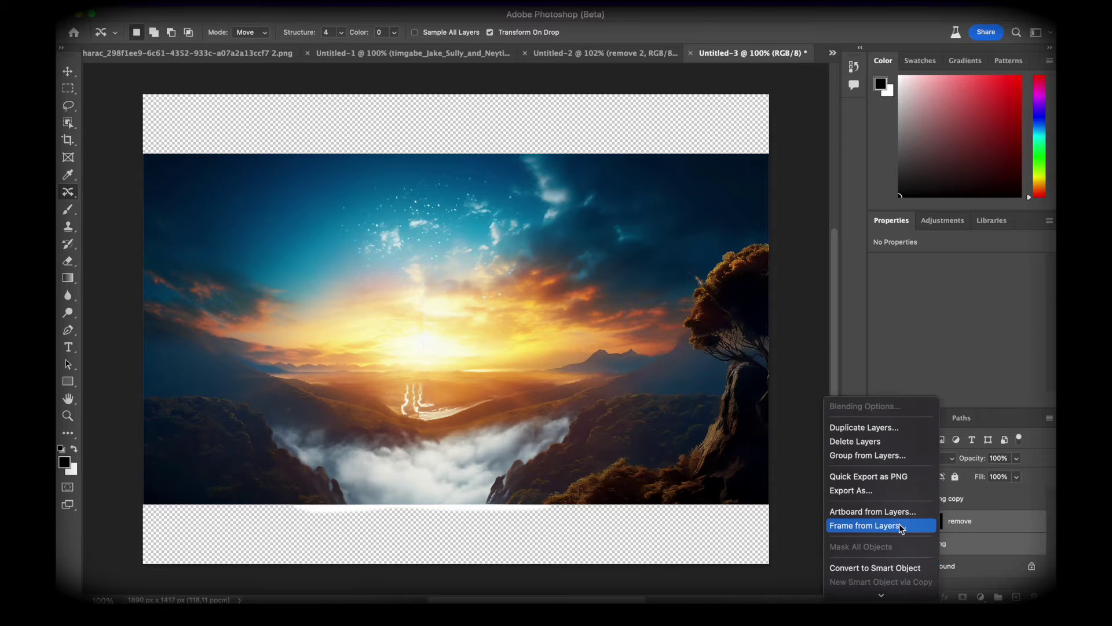
scroll(899, 487, down, 10)
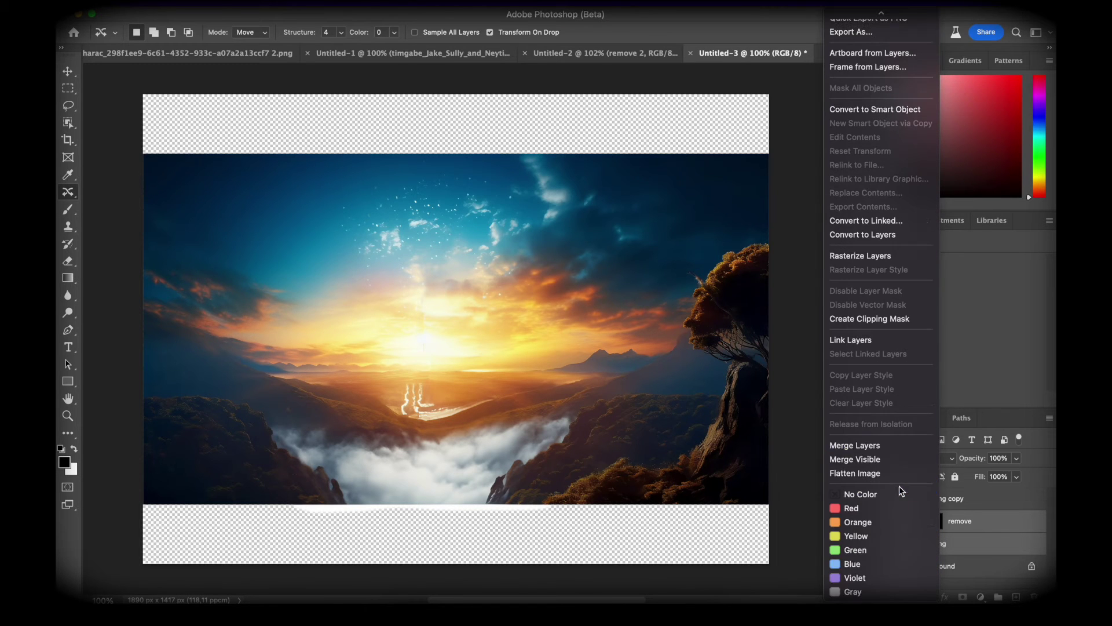
click(869, 445)
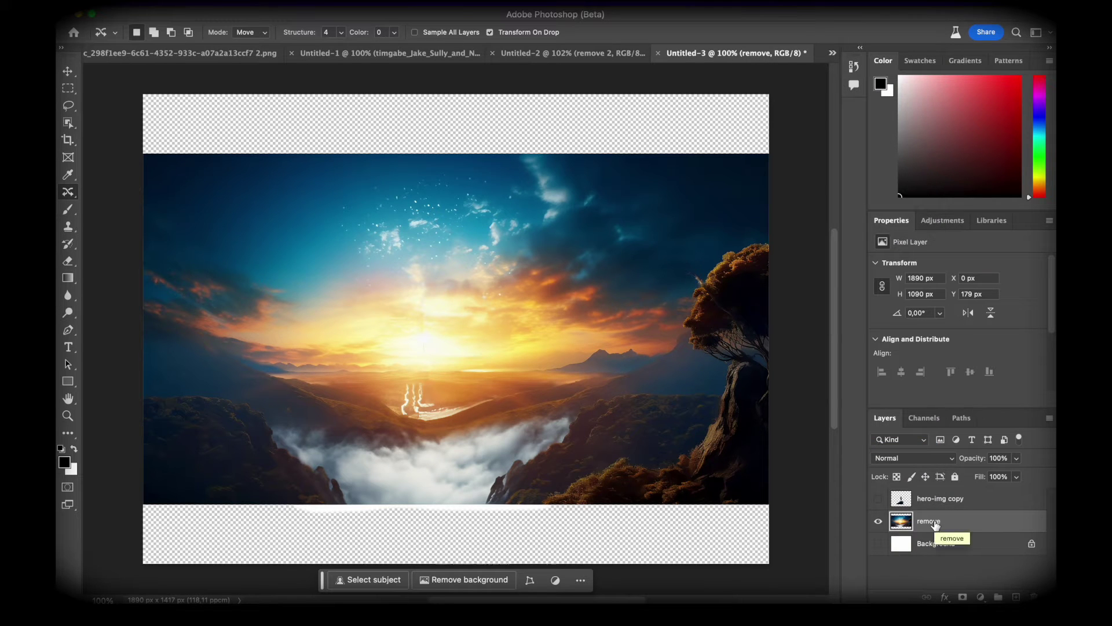
Export the merged background layer as a PNG named hero-img-2.
right_click(935, 525)
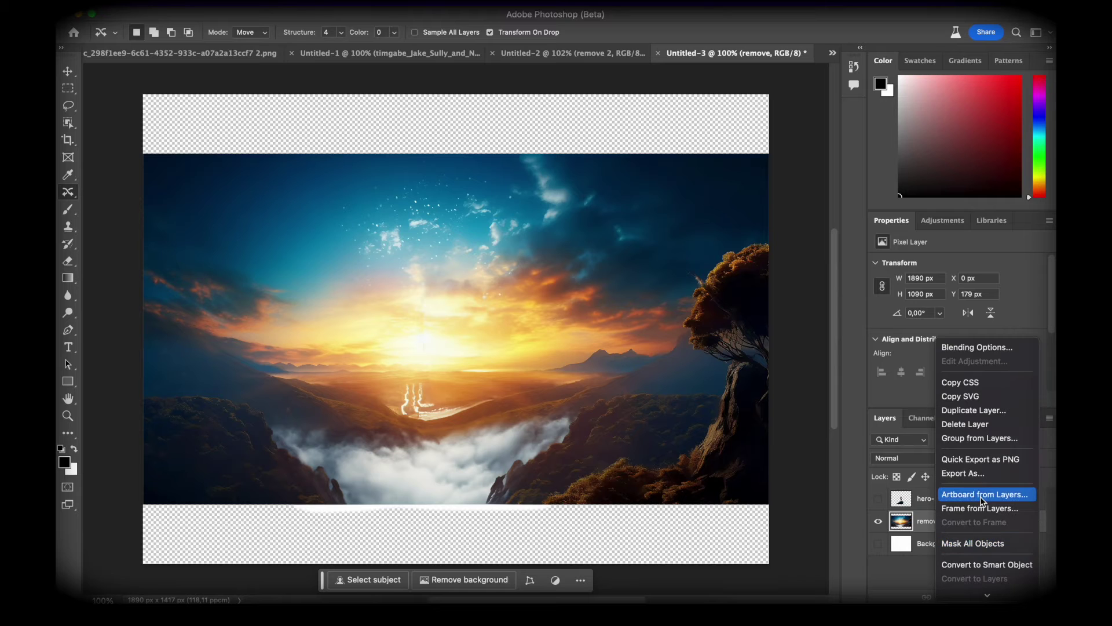
click(979, 459)
text(hero-img-2)
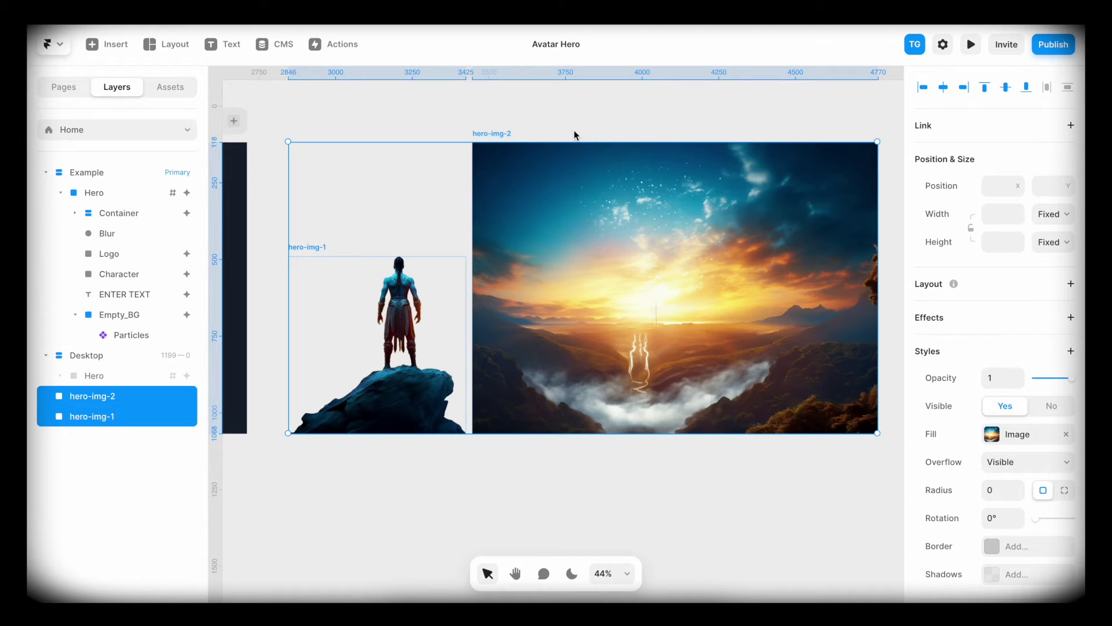
In Framer, place hero-img-1 over hero-img-2, centred horizontally and flush with its lower edge, at about X 3818, Y 490.
click(575, 135)
click(423, 294)
drag(423, 294, 723, 297)
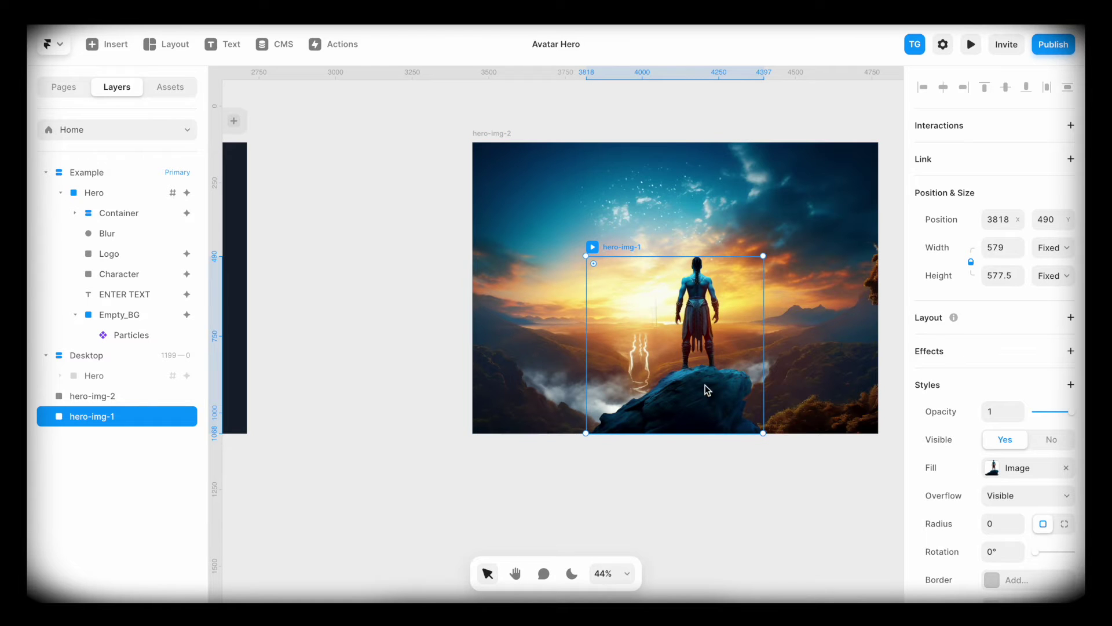
Wrap hero-img-1 and hero-img-2 together in a new frame and name it Hero.
drag(817, 524, 338, 304)
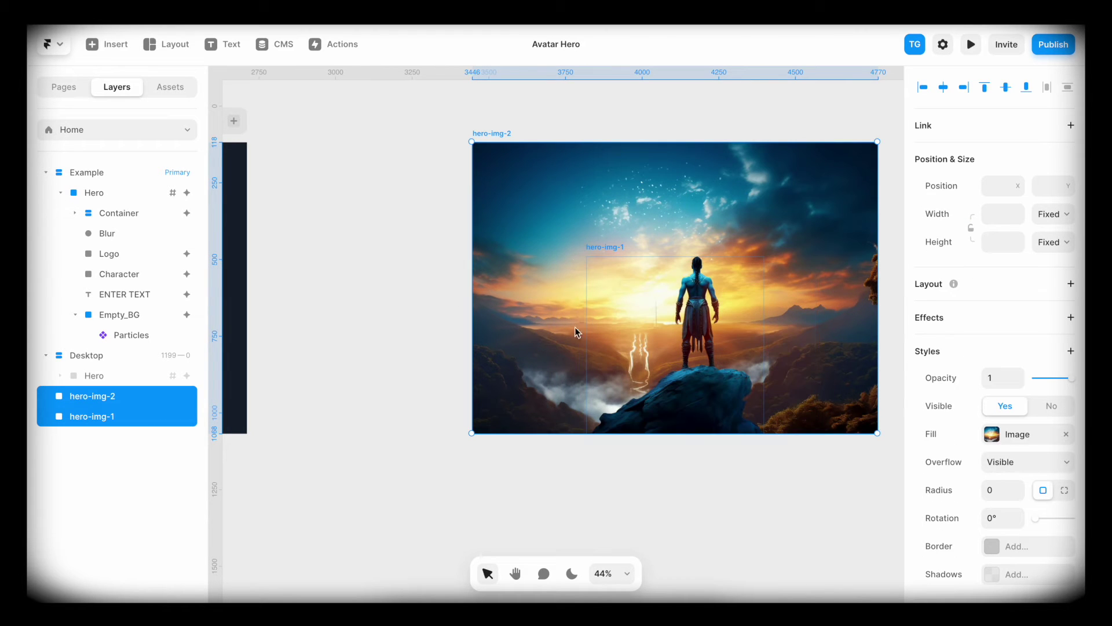
right_click(637, 319)
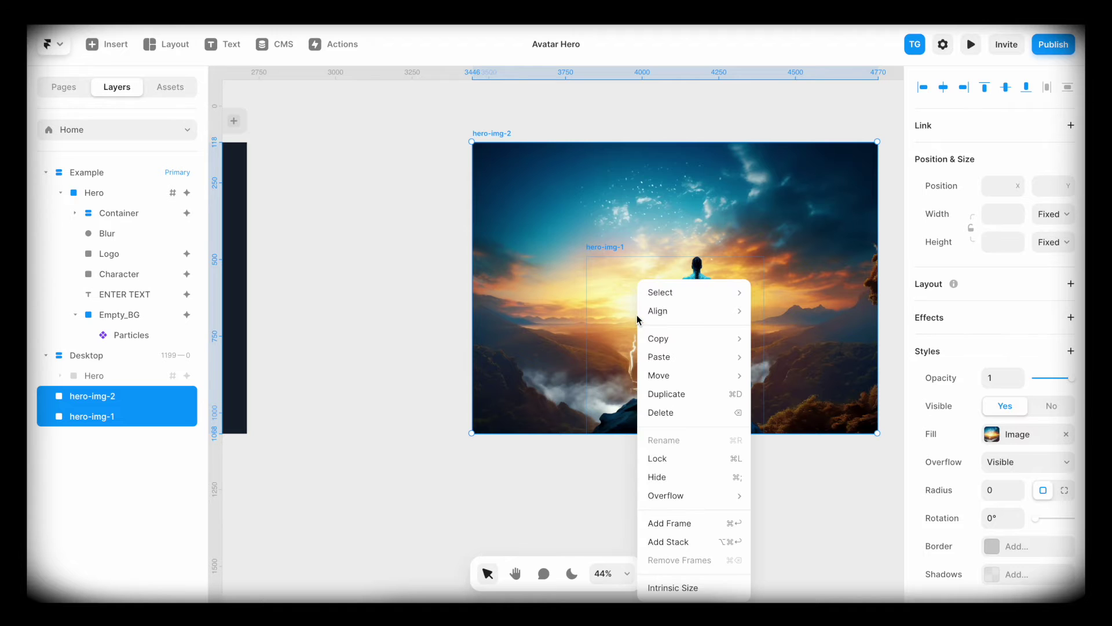
click(675, 522)
key(super+r)
text(Hero)
key(Return)
Move the new Hero frame into the Desktop breakpoint and set its width to Fill.
scroll(792, 167, down, 5)
drag(792, 166, 489, 191)
key(shift+2)
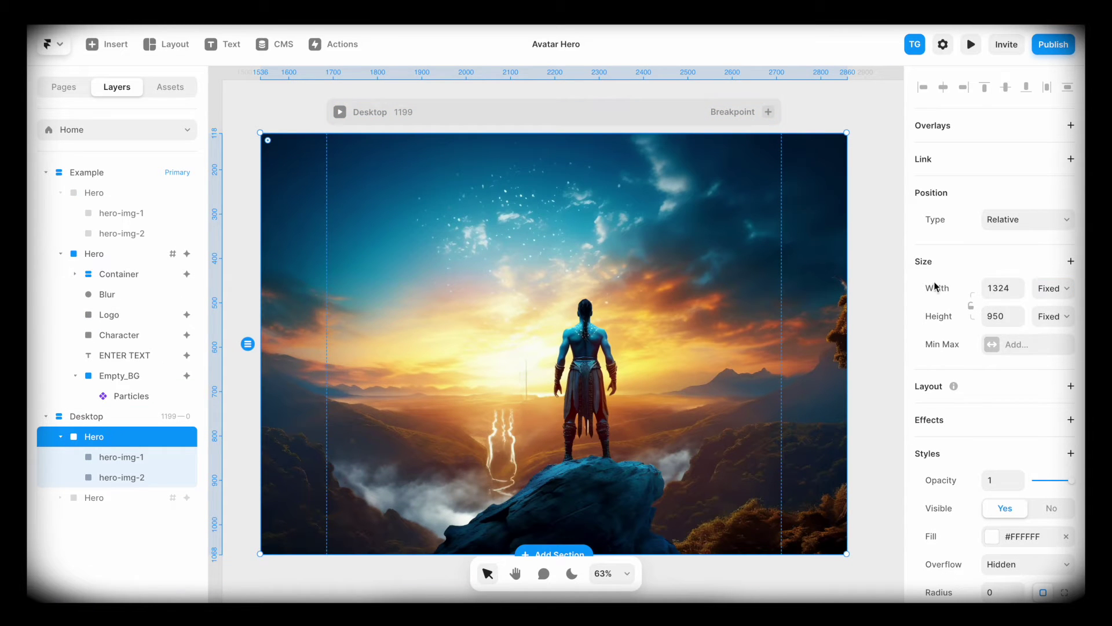
click(1035, 289)
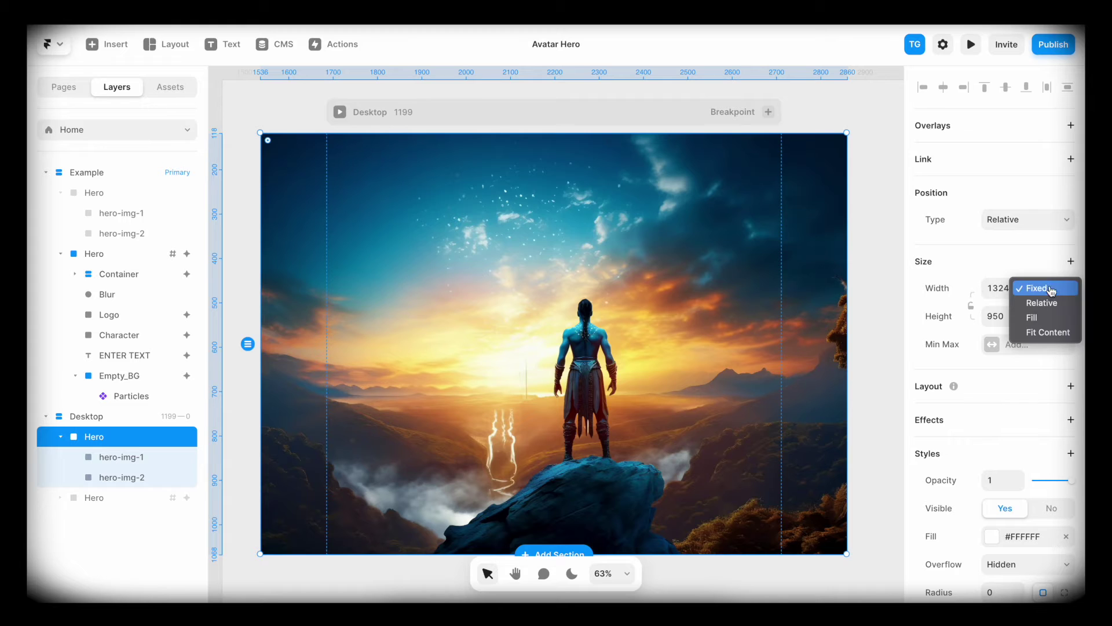
click(1038, 317)
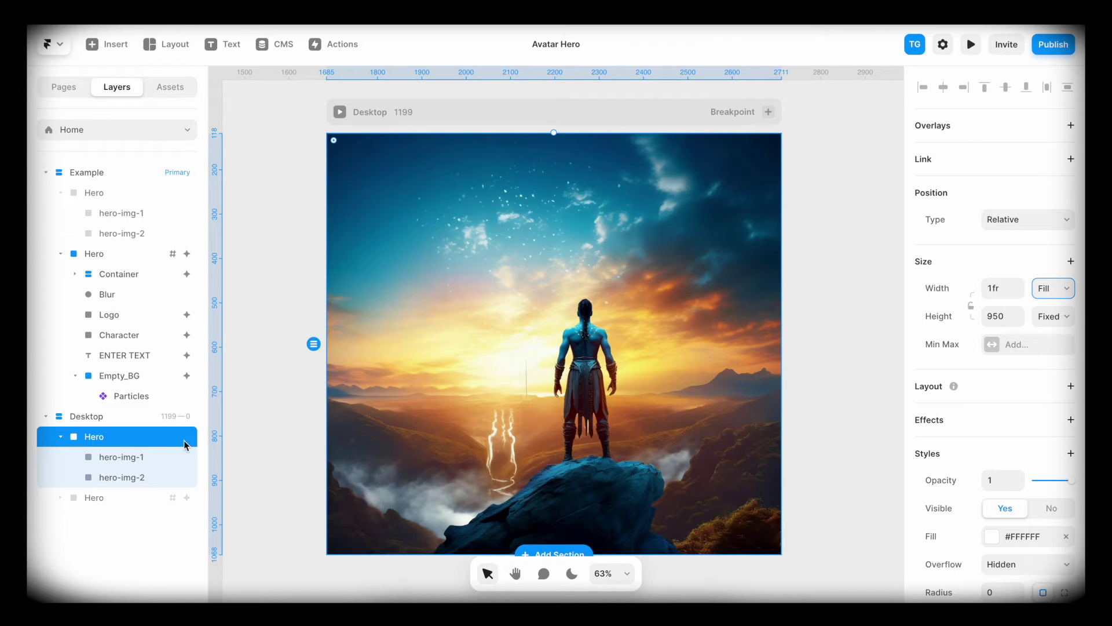
Set the left, top, right and bottom offsets of hero-img-2 in the Desktop Hero frame to -150.
click(142, 477)
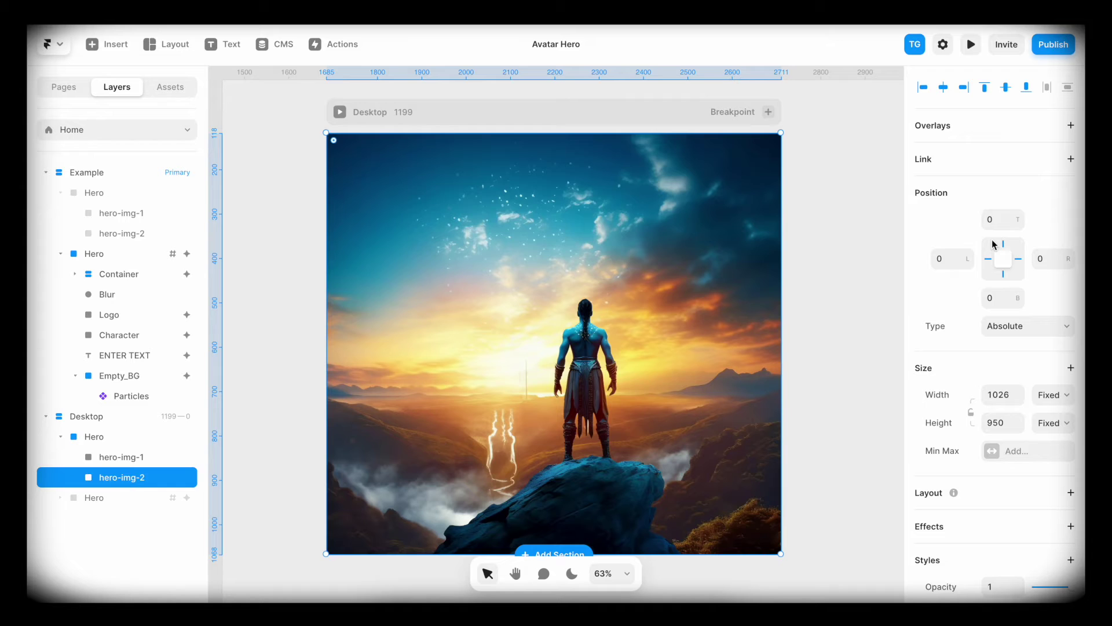
click(950, 263)
text(-15)
click(998, 219)
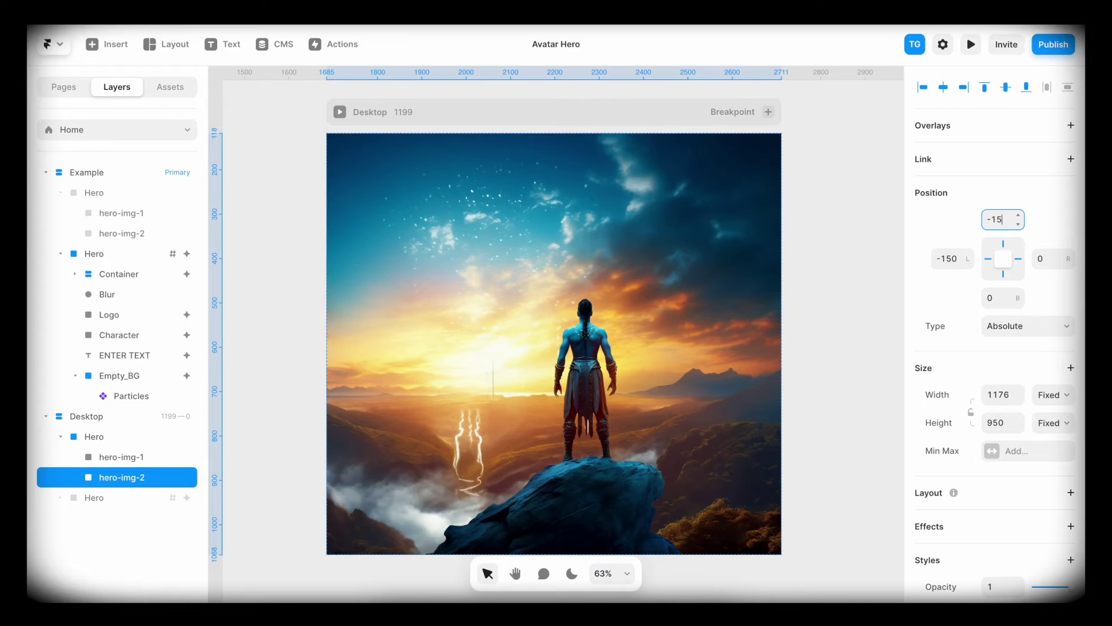
click(1037, 256)
text(-150)
click(1001, 298)
text(-150)
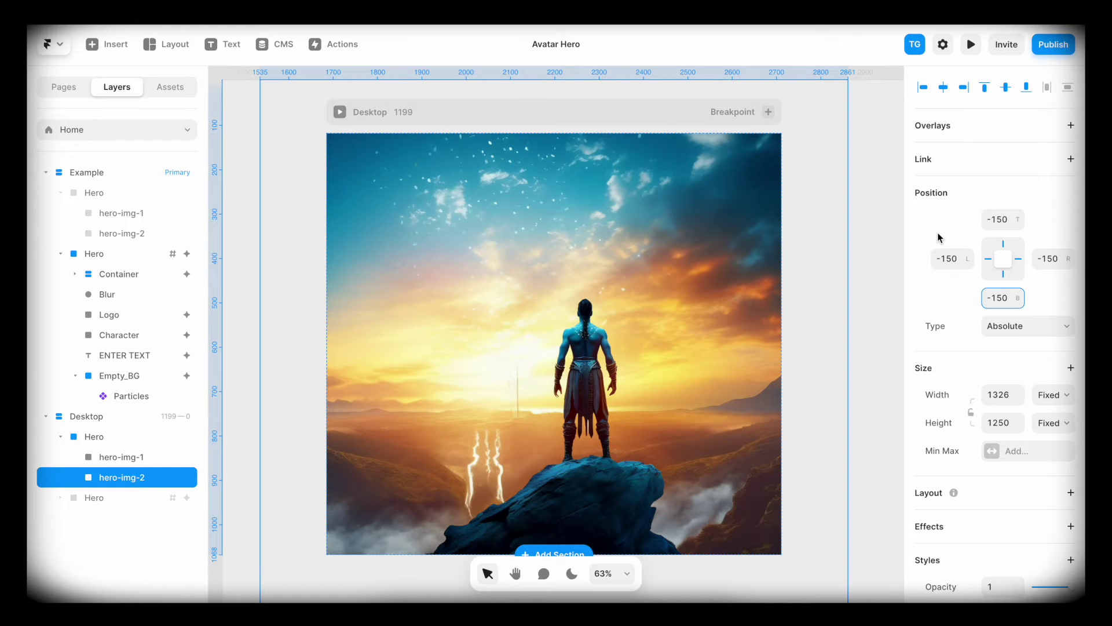
Set the Desktop Hero frame's height to 100vh and open the page preview.
click(659, 113)
scroll(762, 206, right, 2)
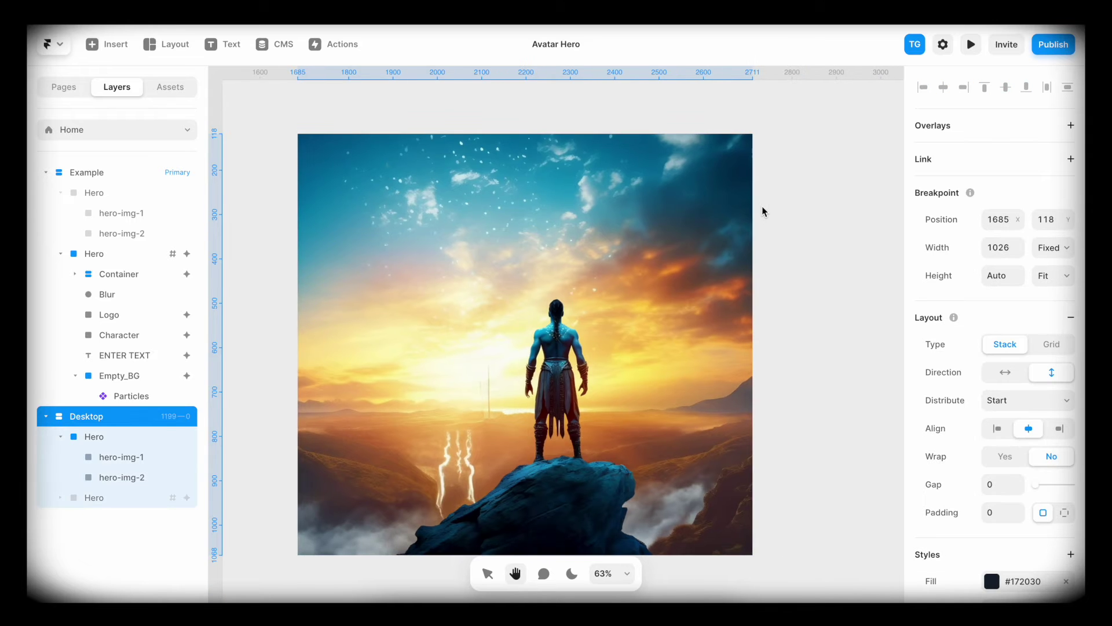
scroll(762, 206, down, 4)
drag(760, 293, 720, 317)
click(110, 436)
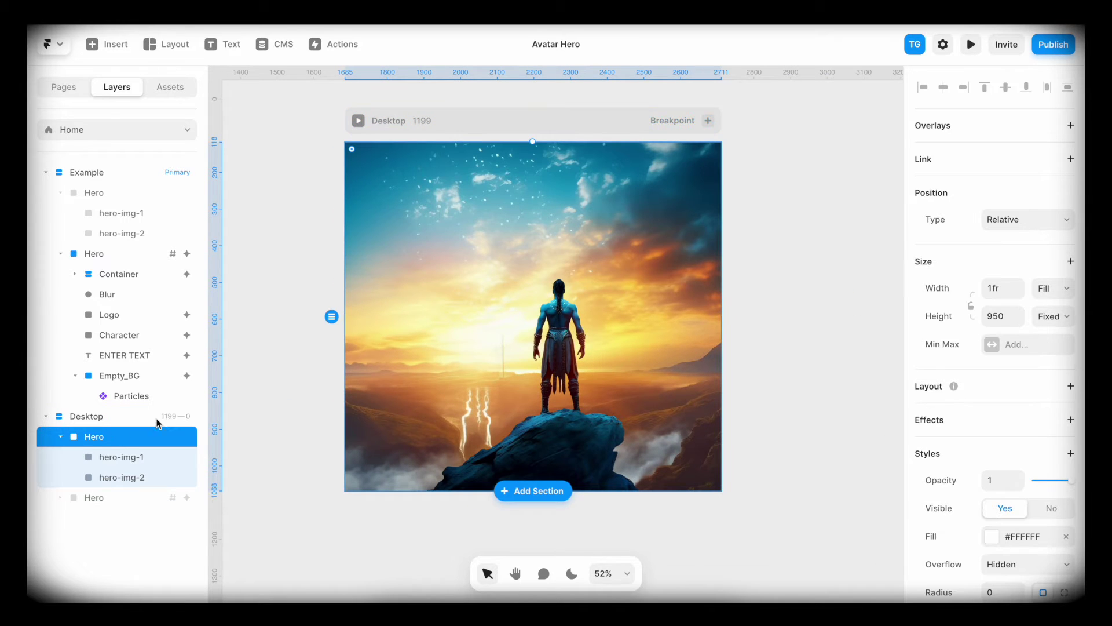
click(995, 316)
text(100vh)
key(Return)
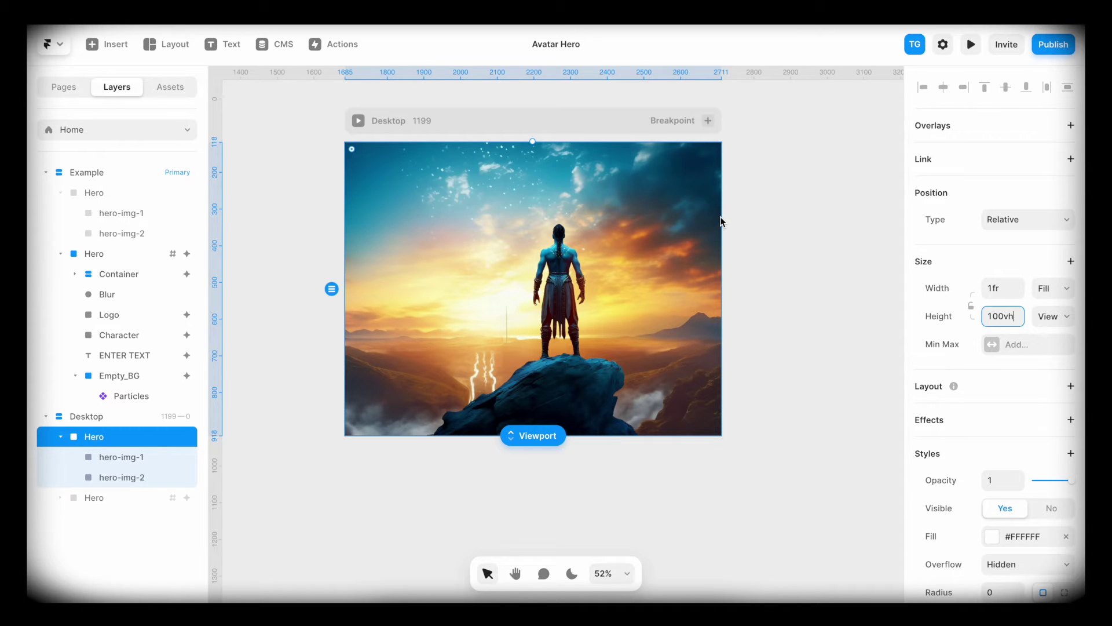
key(ctrl+p)
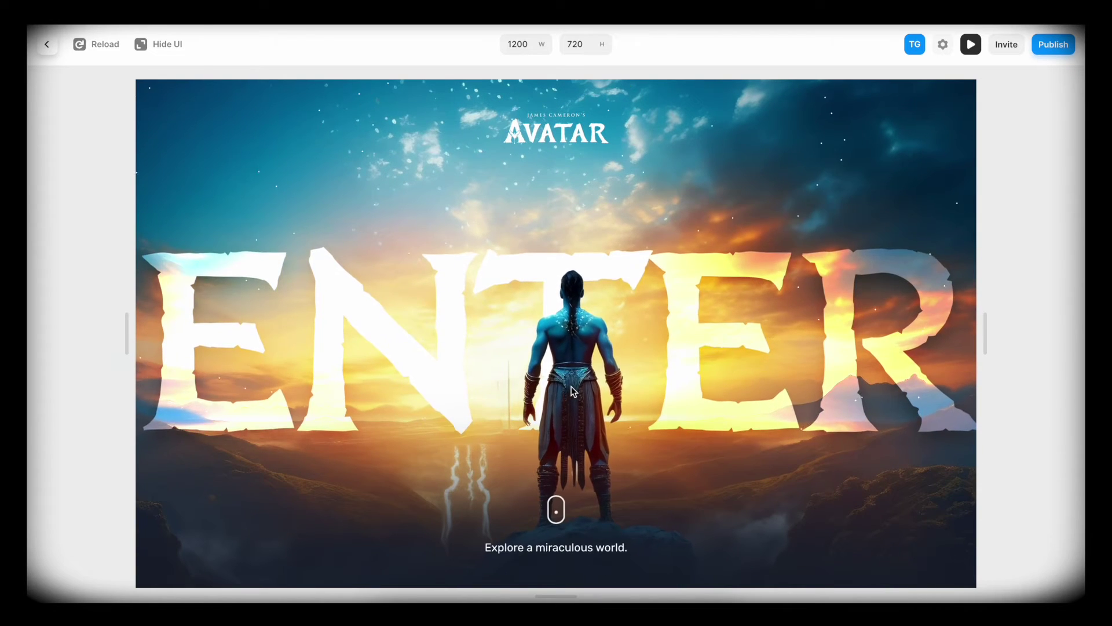
Close the preview and shift hero-img-1 down in the Desktop Hero frame to a bottom offset of -112.
key(Escape)
scroll(763, 306, right, 5)
click(756, 308)
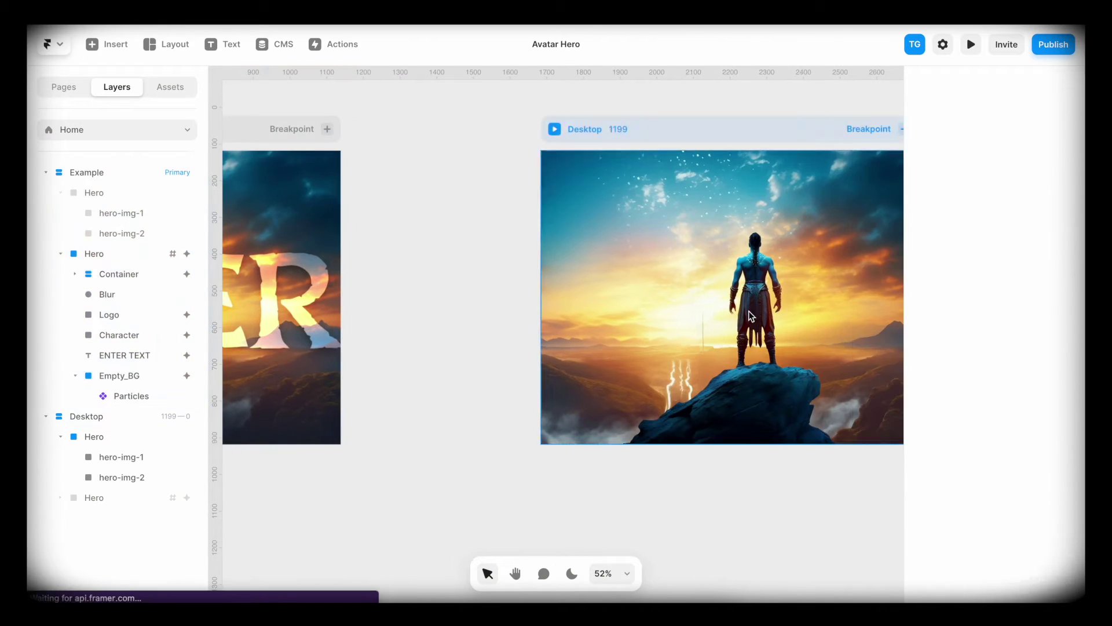
key(shift+Down)
key(shift+Down)
key(shift+Down)
key(shift+Down)
key(shift+Down)
key(shift+Down)
key(shift+Down)
key(shift+Down)
key(shift+Down)
key(shift+Down)
key(shift+Down)
key(shift+Down)
key(shift+Down)
key(shift+Down)
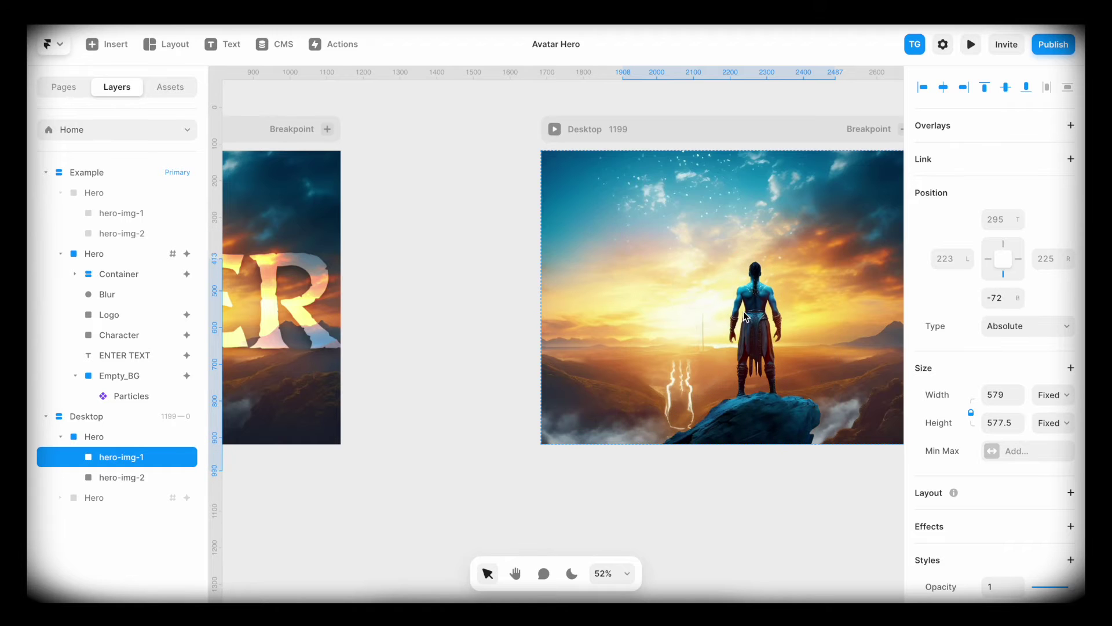
Add an Appear effect to hero-img-2 in the Desktop Hero, with its enter opacity set to 1 and scale to 0.85.
scroll(743, 311, right, 5)
click(614, 314)
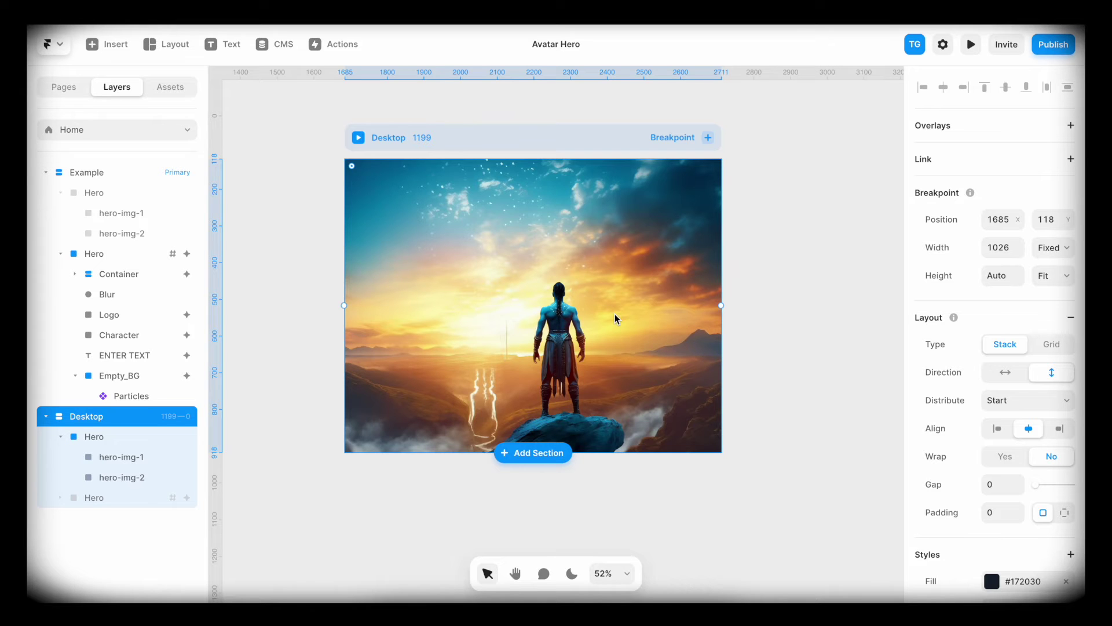
click(416, 252)
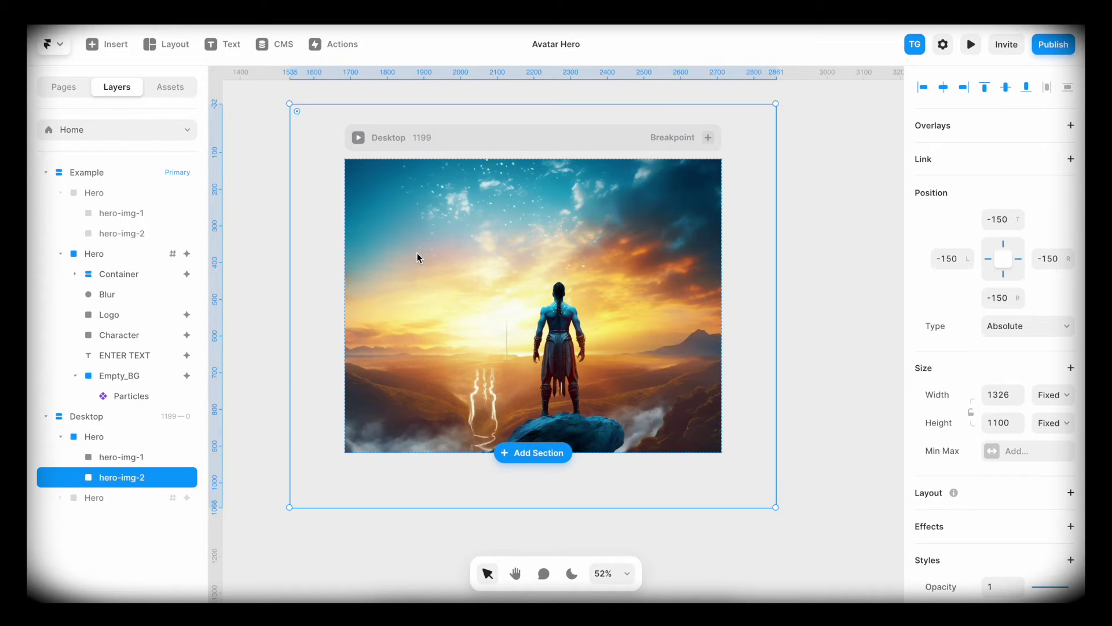
click(1071, 528)
click(1018, 435)
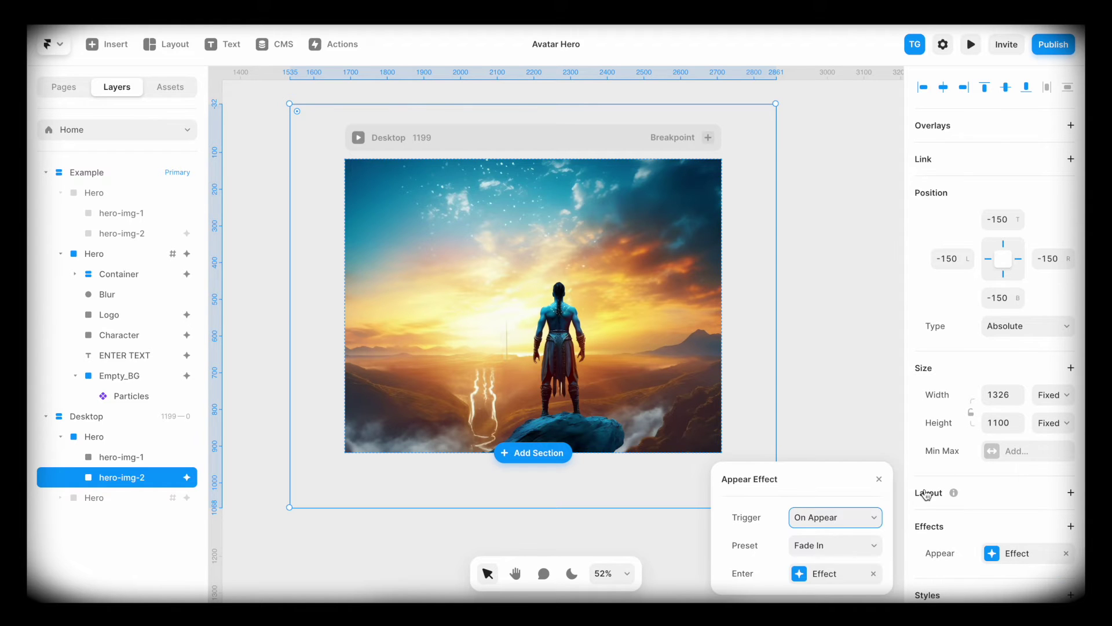
click(817, 573)
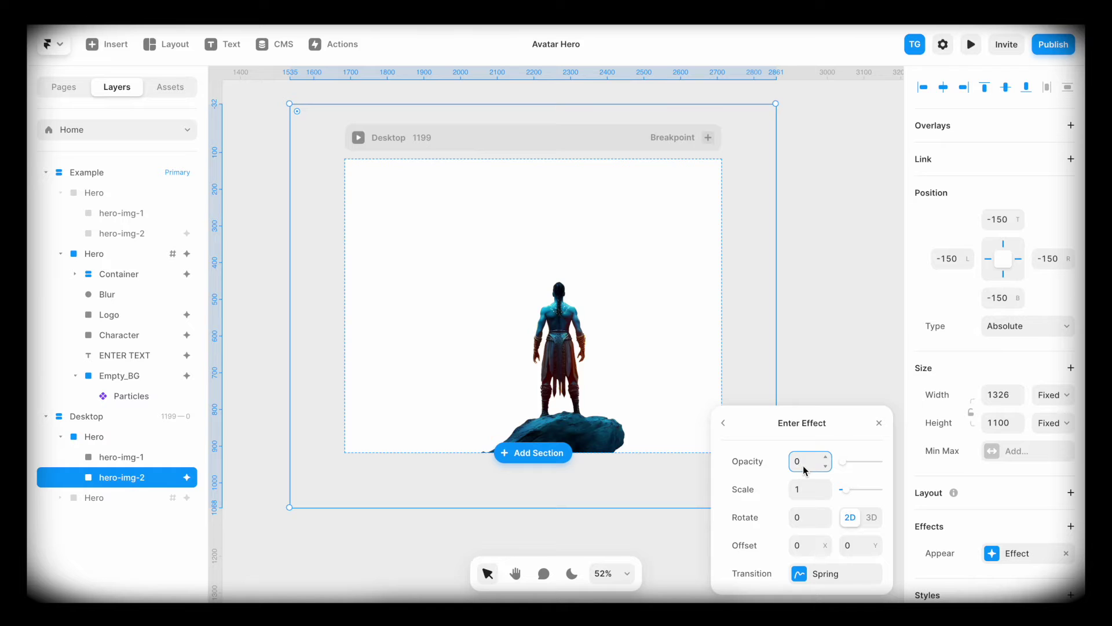
key(Tab)
text(0.85)
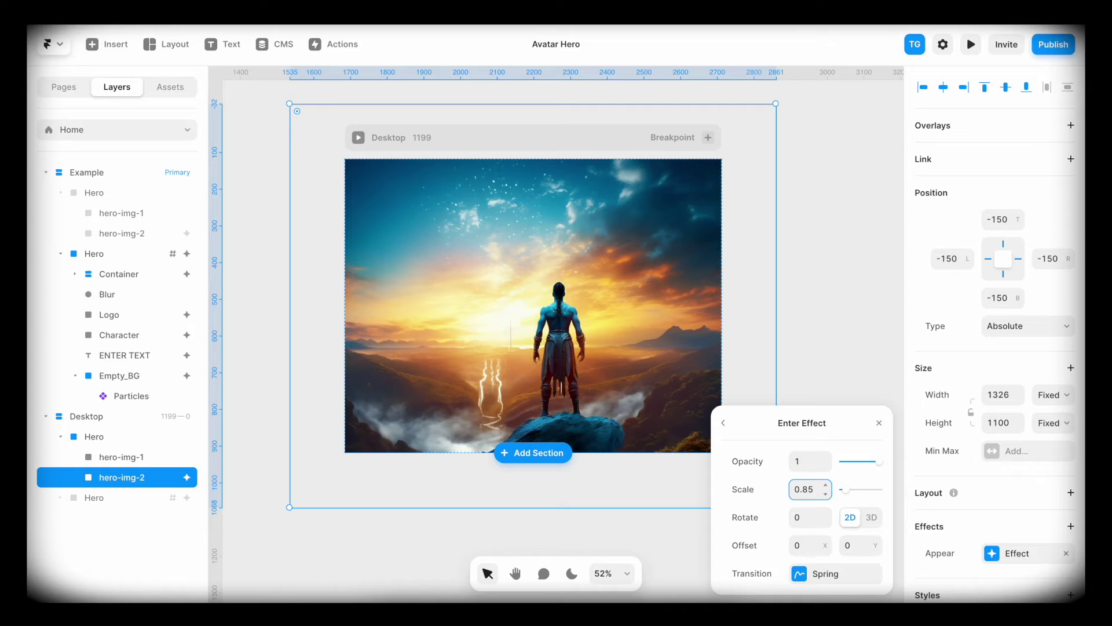
Change the enter effect's transition to Ease with a time of 2 s, and preview the Desktop page.
click(802, 575)
click(756, 343)
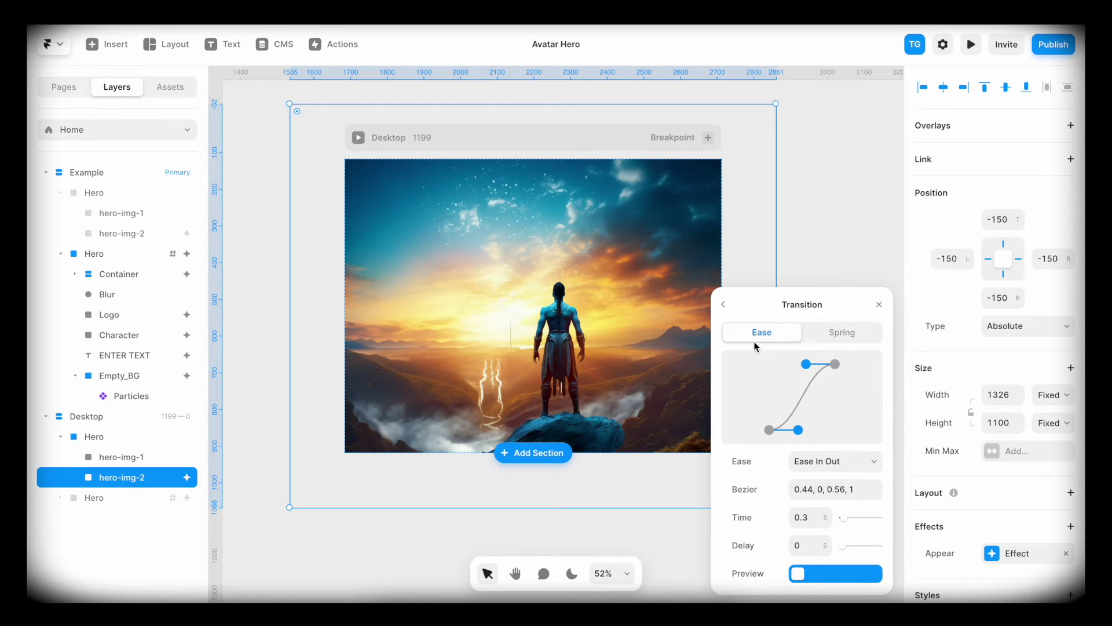
click(803, 517)
text(2)
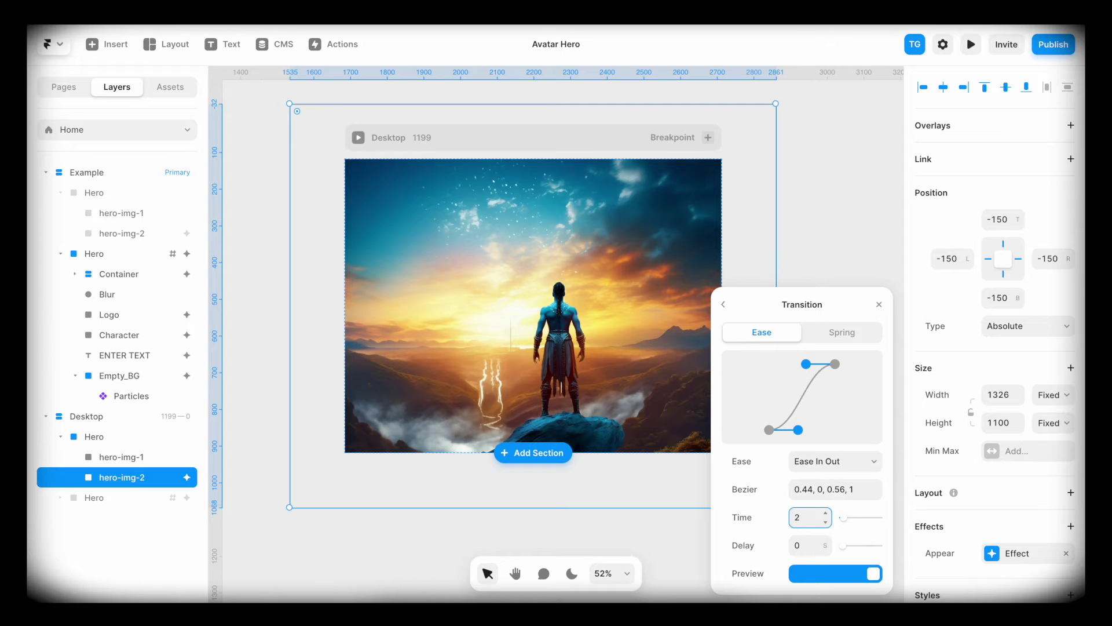
click(825, 282)
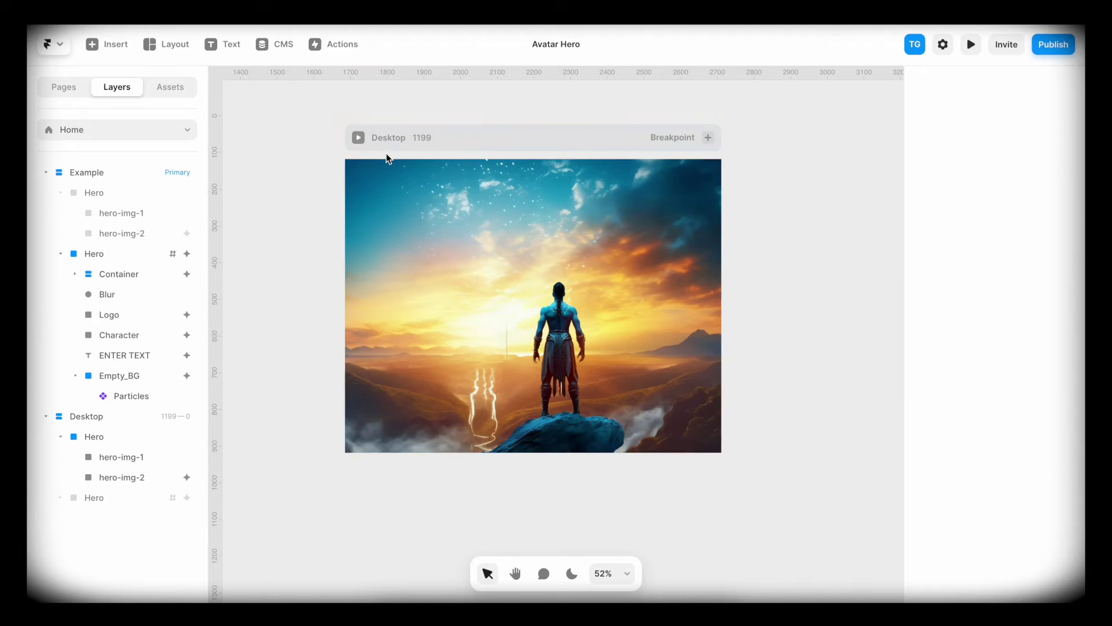
click(359, 137)
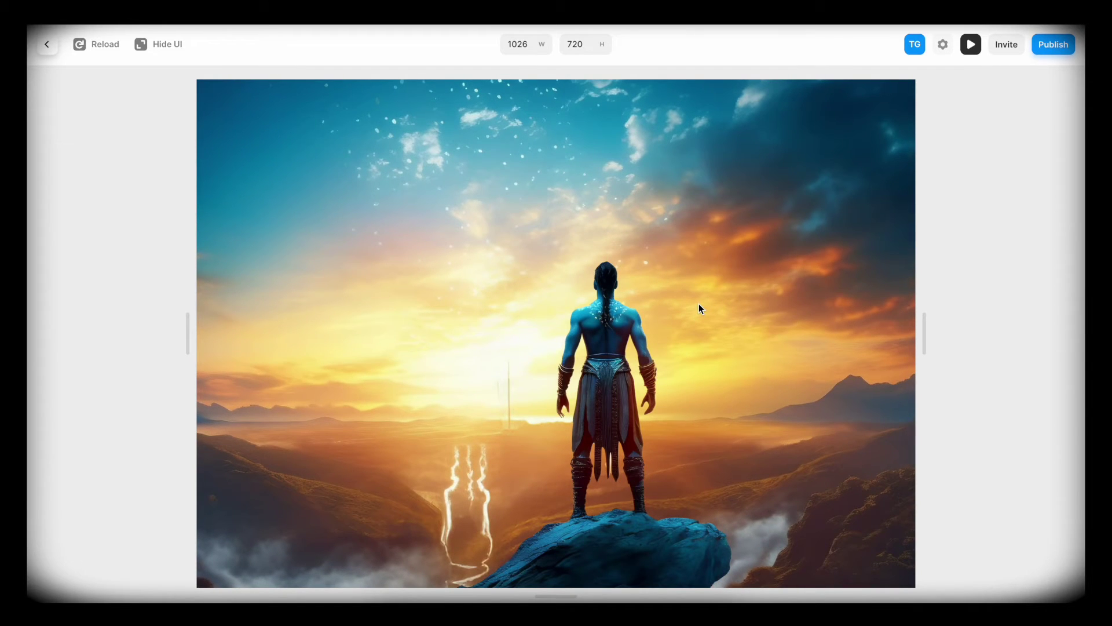
key(Escape)
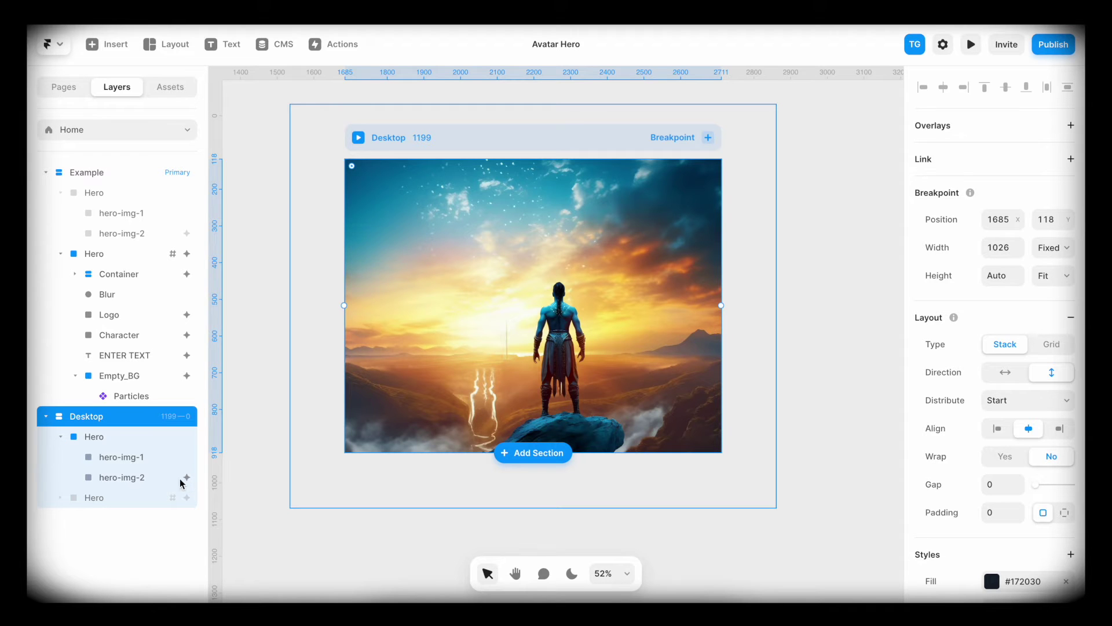
Copy the Appear effect from hero-img-2, paste it onto hero-img-1 in the Desktop Hero, and open the preview.
click(155, 477)
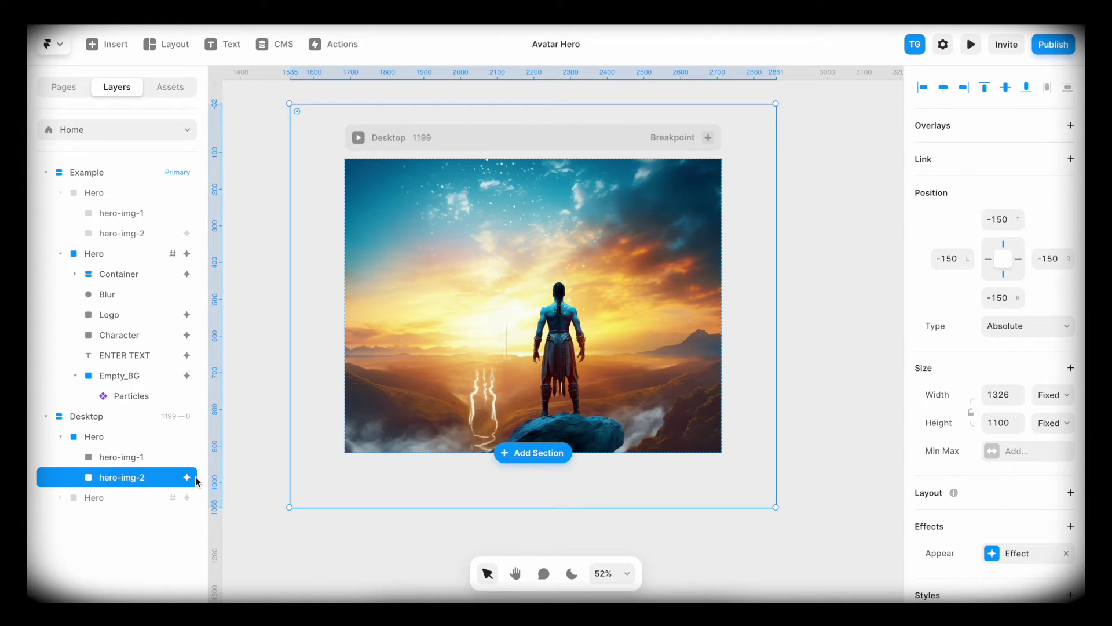
scroll(916, 518, down, 2)
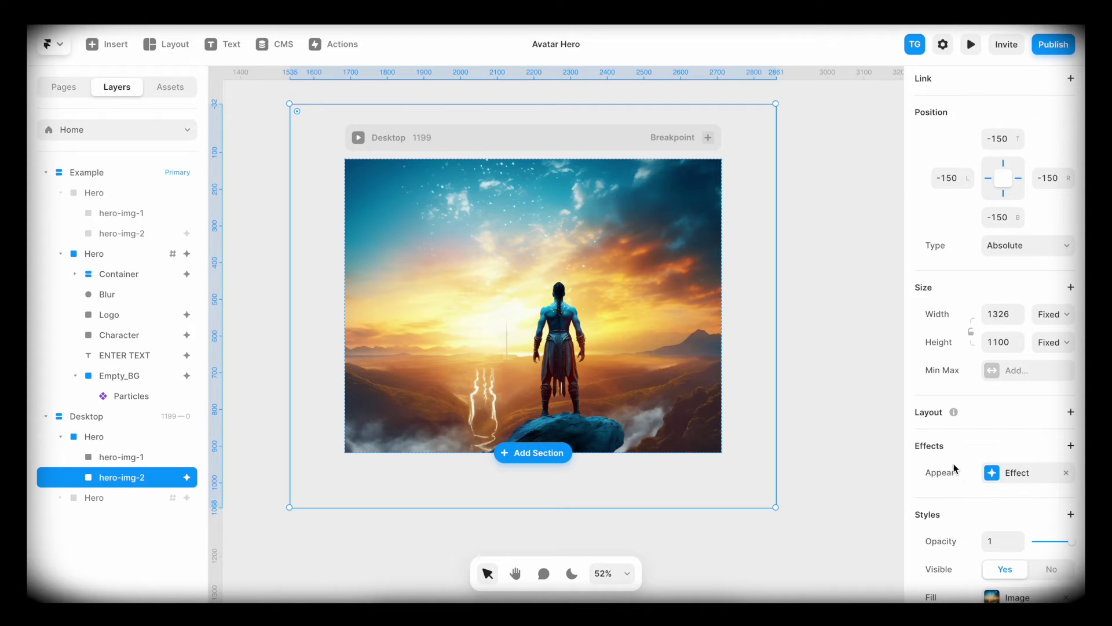
right_click(996, 479)
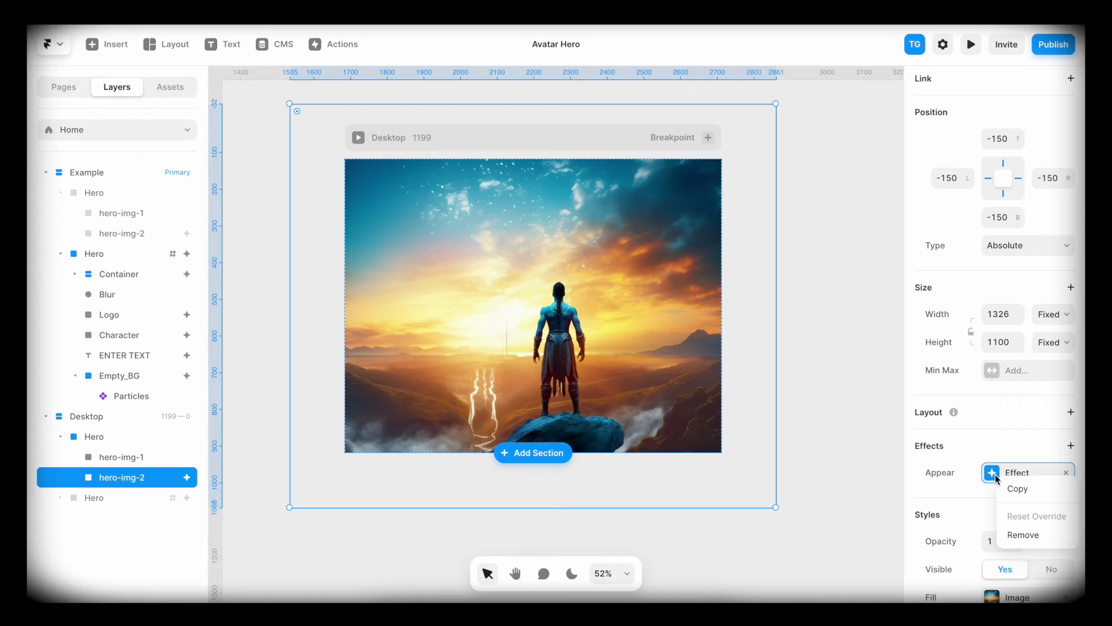
click(1012, 490)
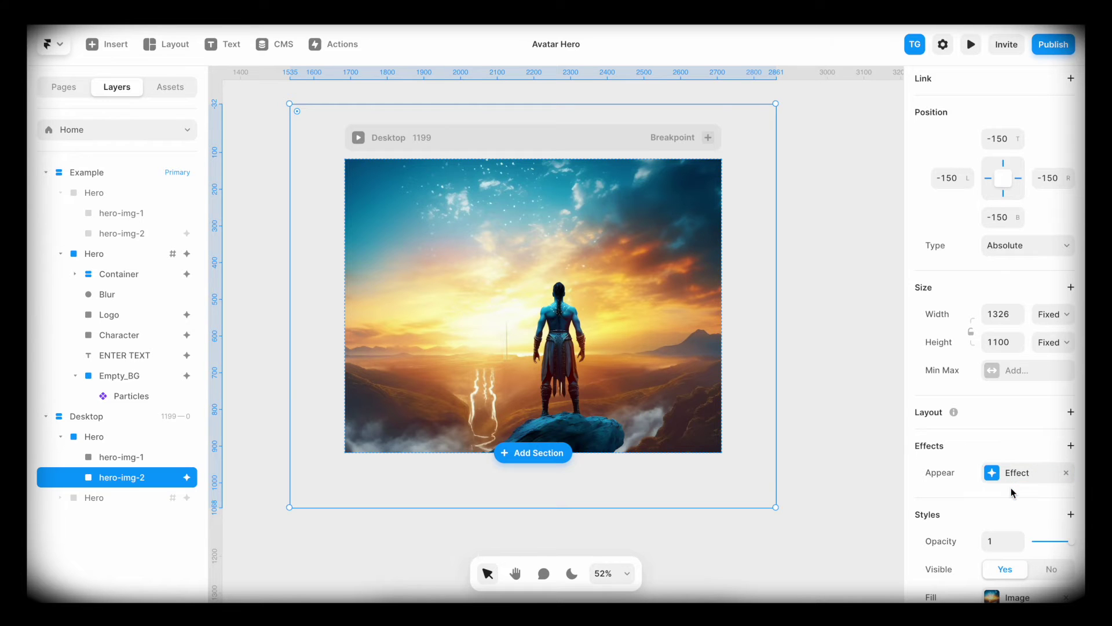
click(592, 377)
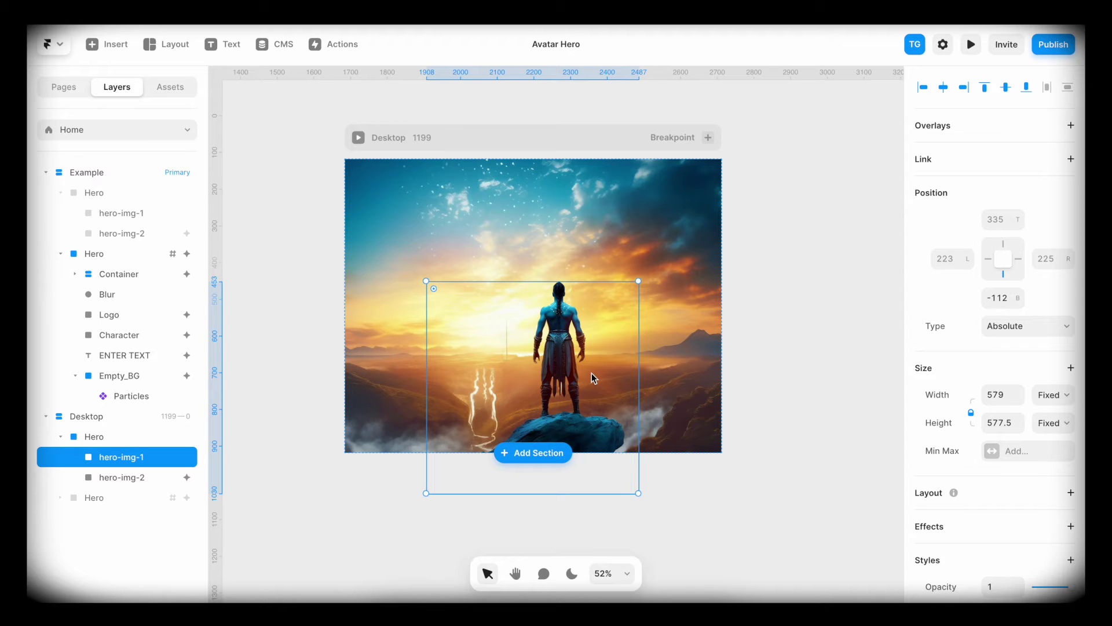
right_click(592, 377)
mouse_move(613, 358)
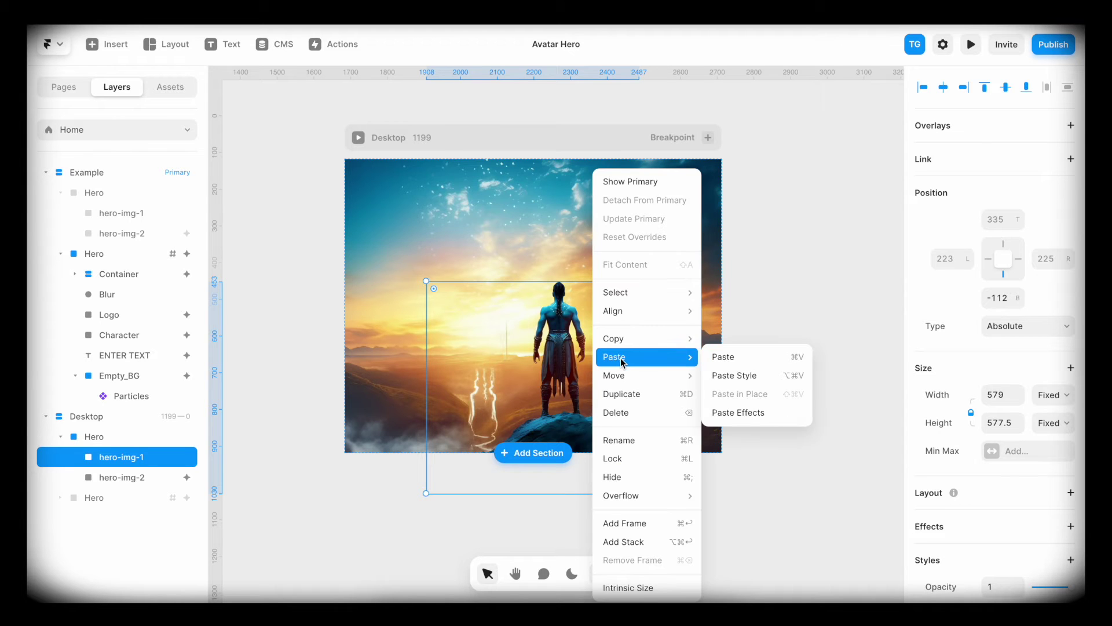
click(737, 412)
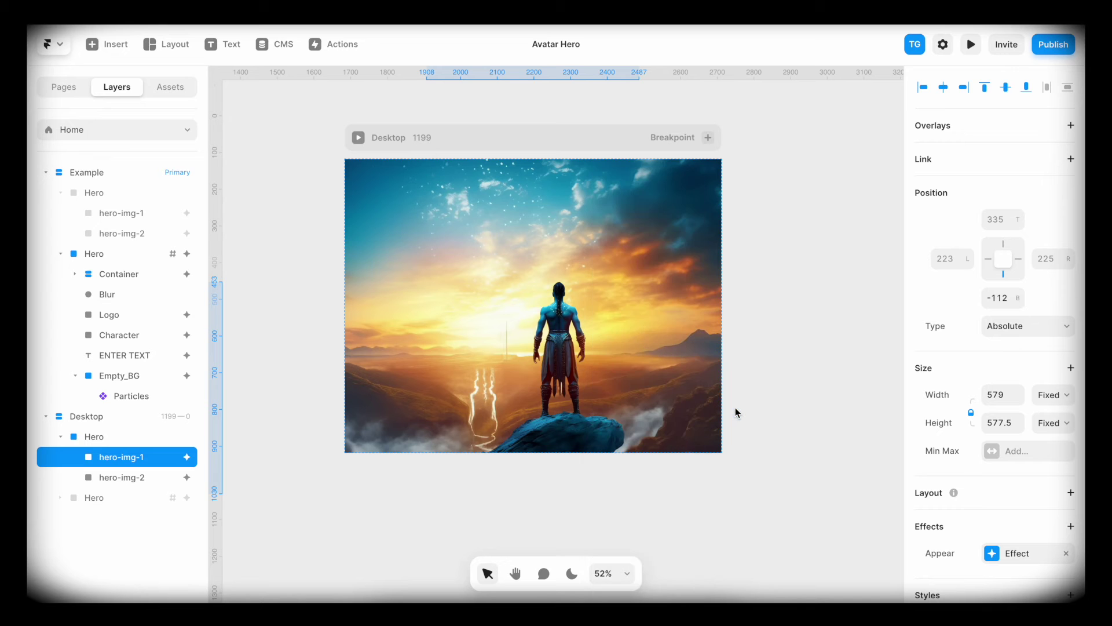
click(358, 138)
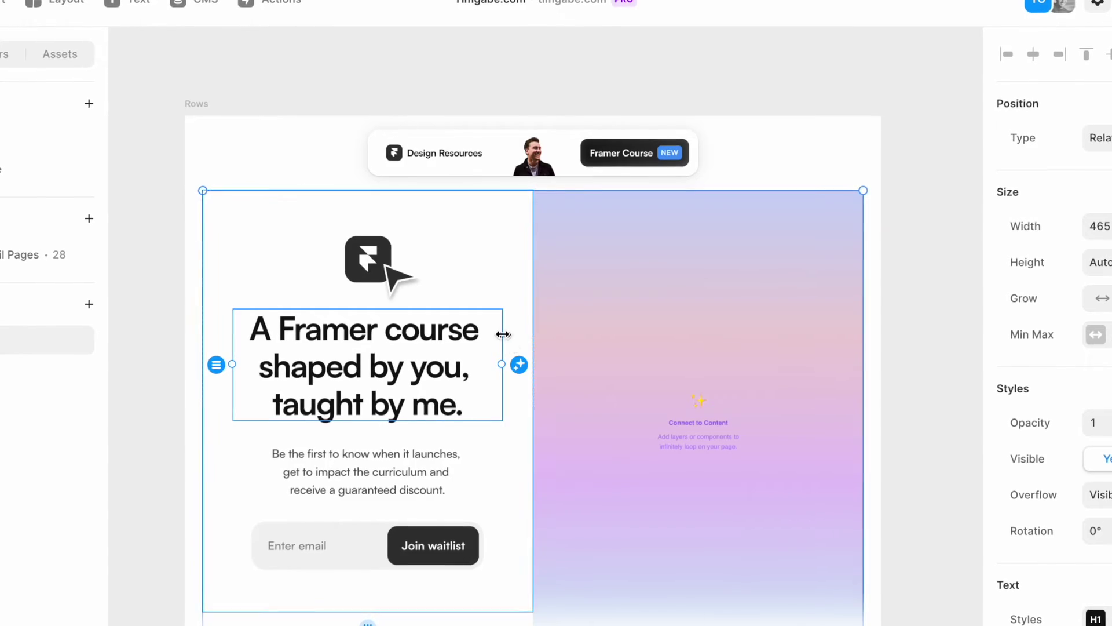
mouse_move(499, 330)
mouse_down()
mouse_move(445, 341)
mouse_move(517, 330)
mouse_up()
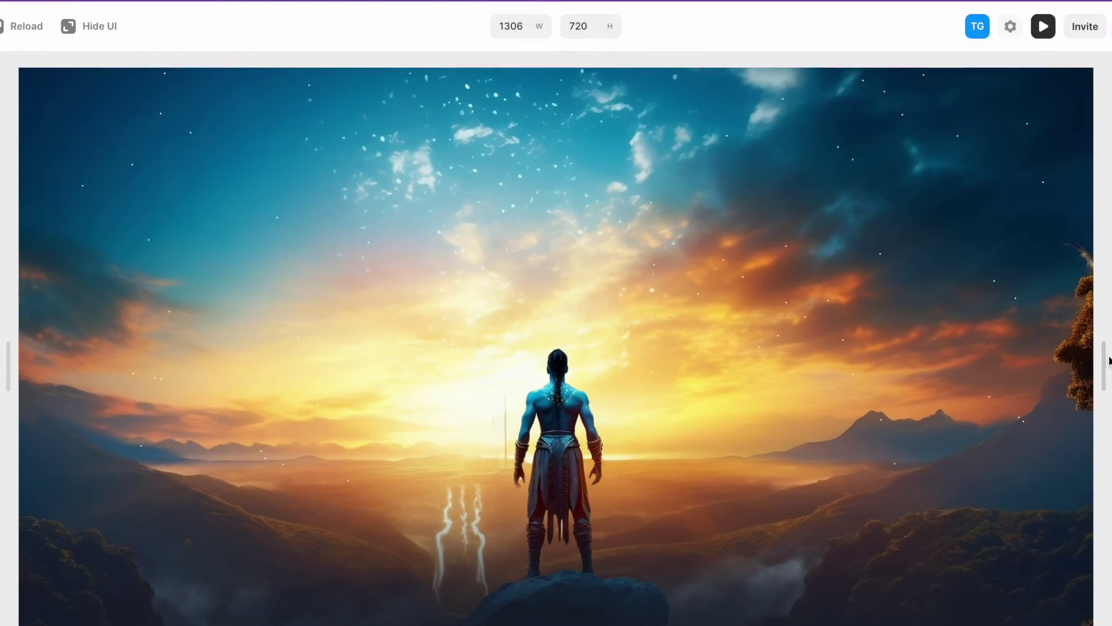
Narrow the page preview to about 424 px wide and look through the mobile layout.
drag(1110, 366, 748, 363)
scroll(693, 349, down, 10)
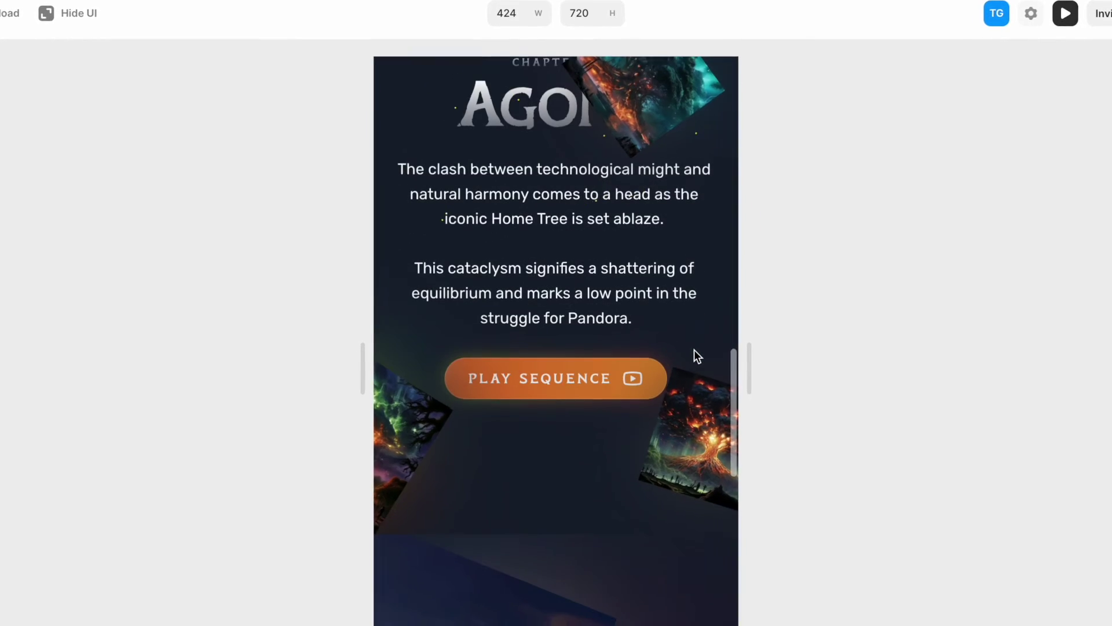
scroll(694, 350, down, 10)
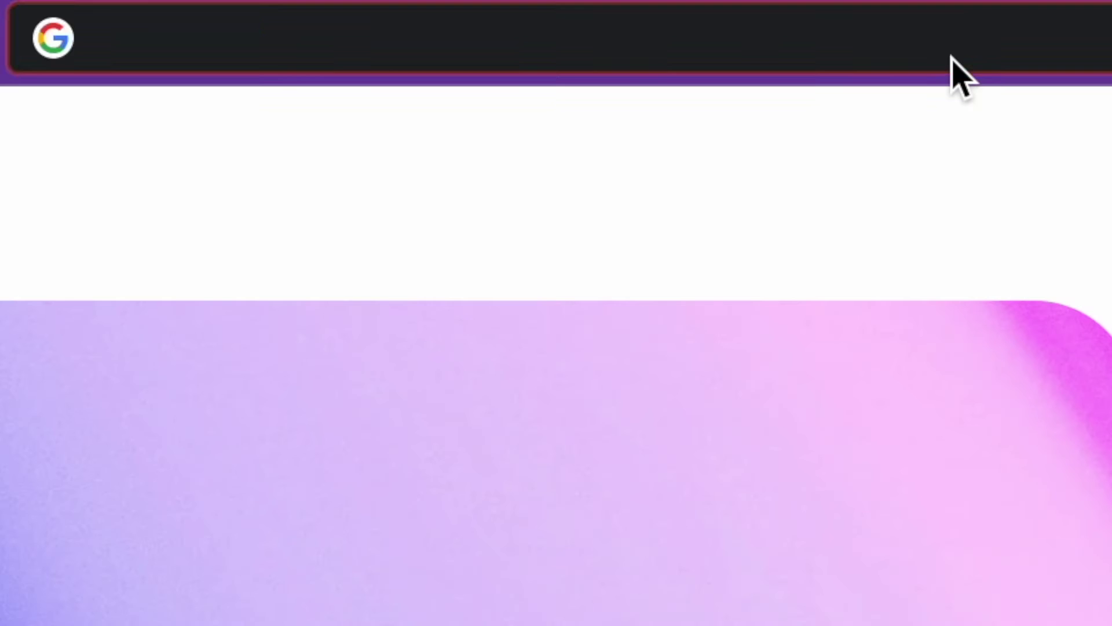
Open framer.supply in the browser and copy the interactive Particles component.
text(framer.supp)
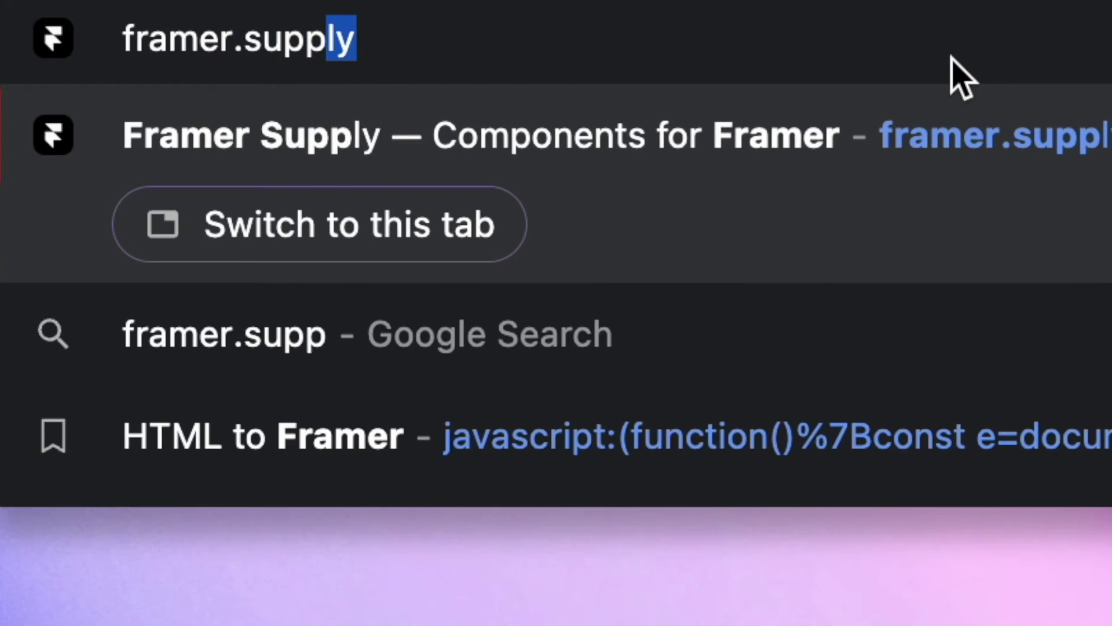
key(Return)
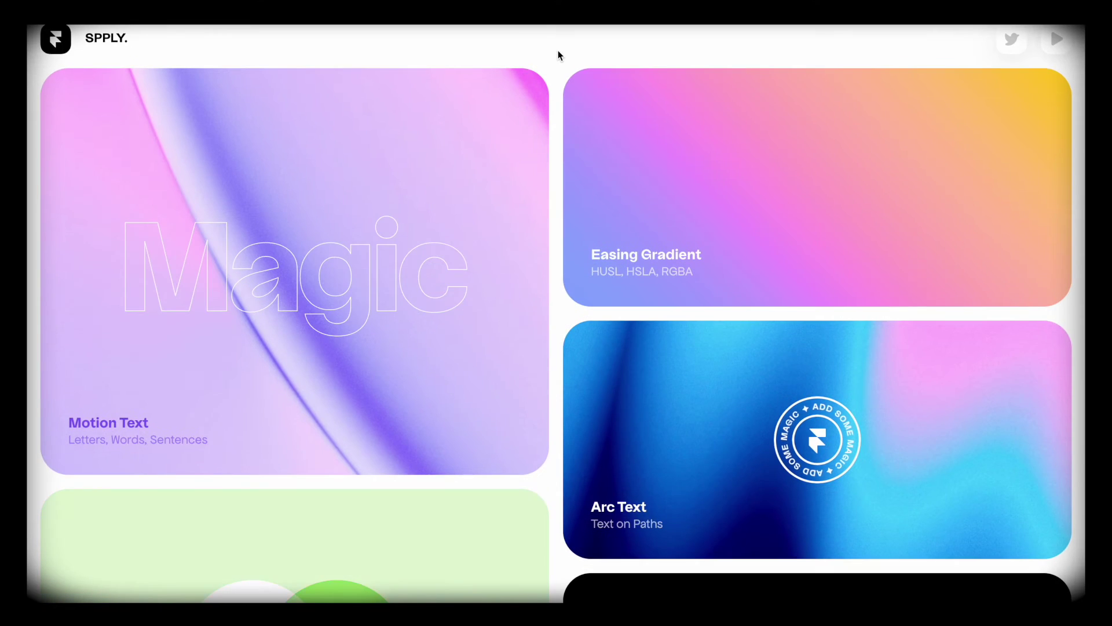
scroll(559, 55, down, 9)
scroll(559, 56, down, 20)
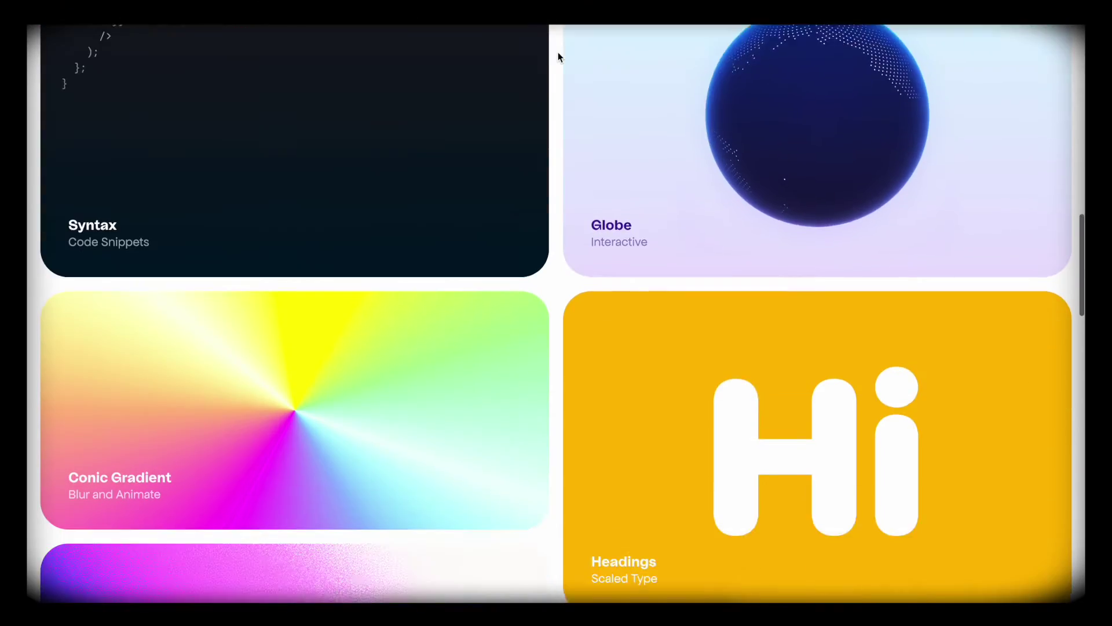
scroll(559, 56, up, 2)
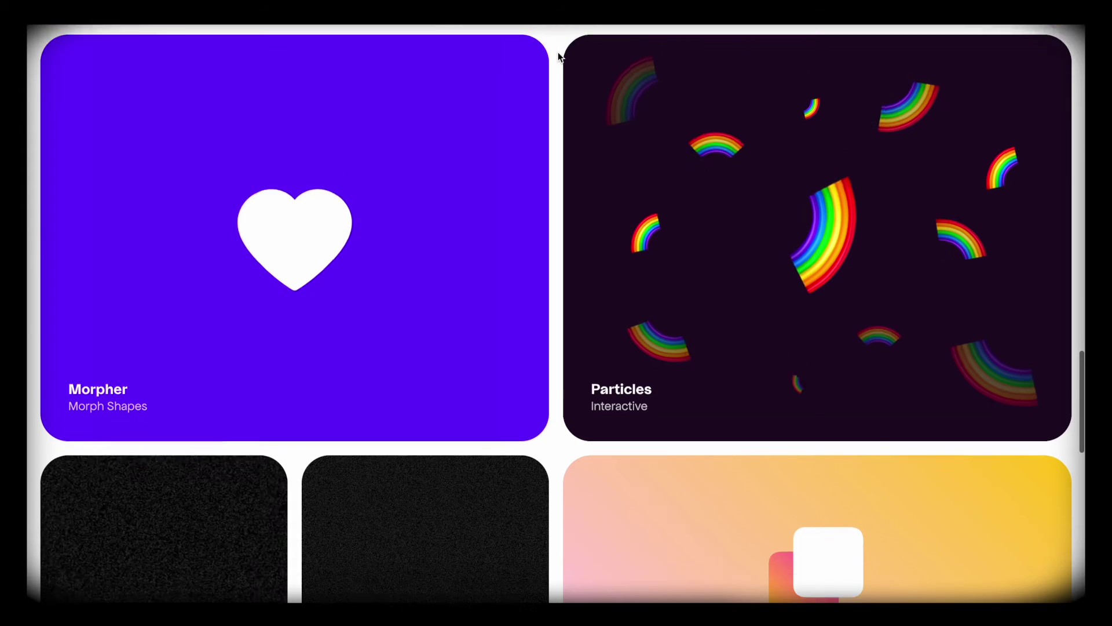
mouse_move(699, 109)
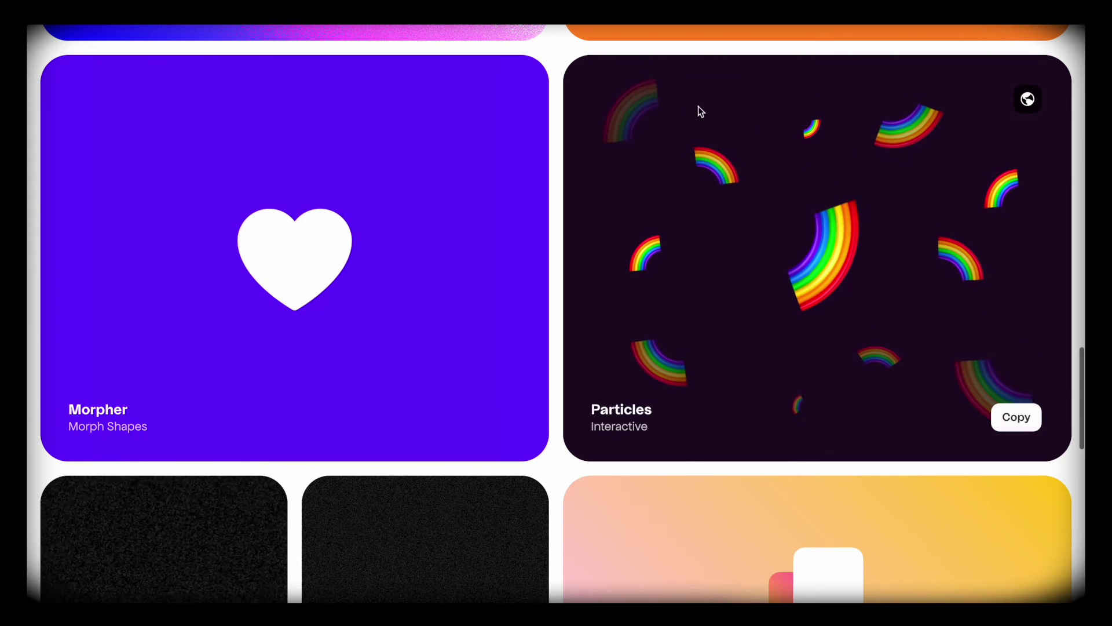
click(1008, 423)
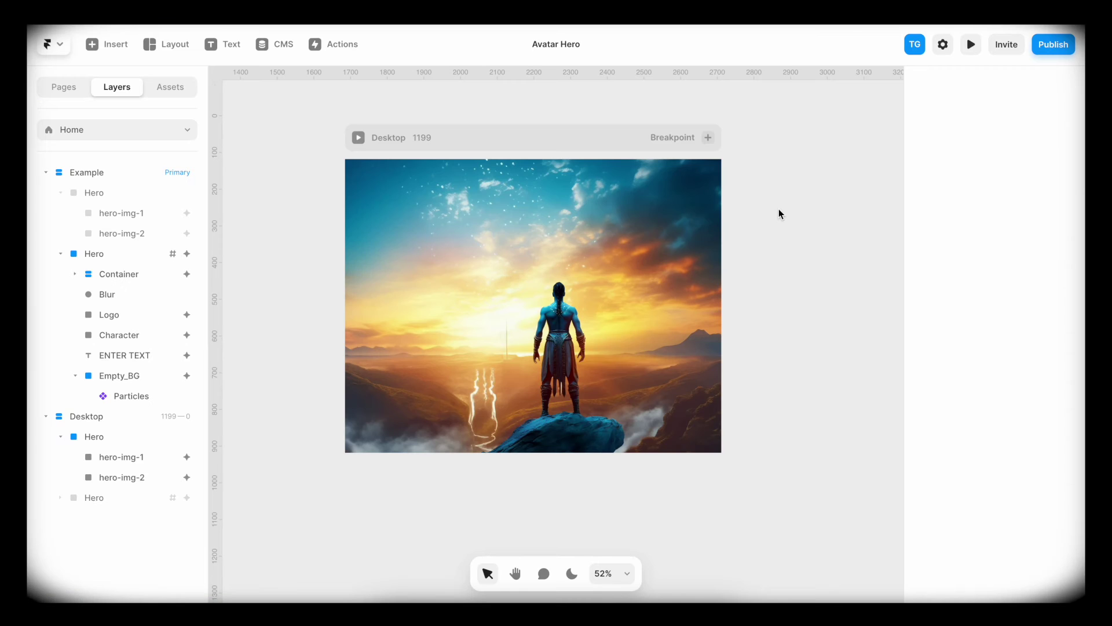
Switch back to Framer, paste the Particles component into the Desktop breakpoint and set its ID to AvatarHero.
click(589, 137)
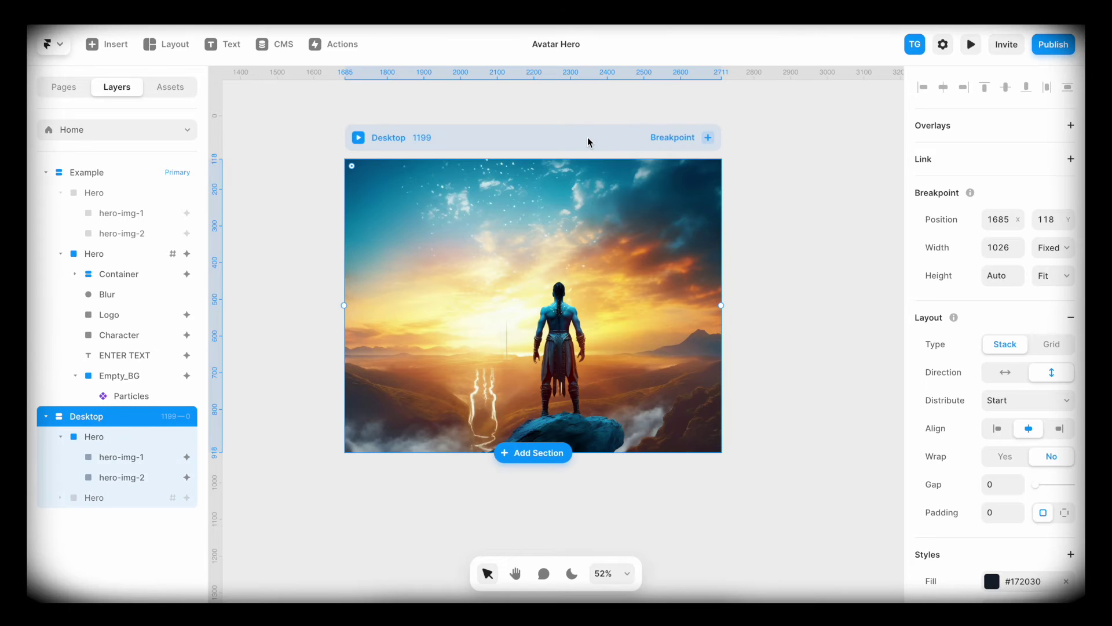
key(ctrl+v)
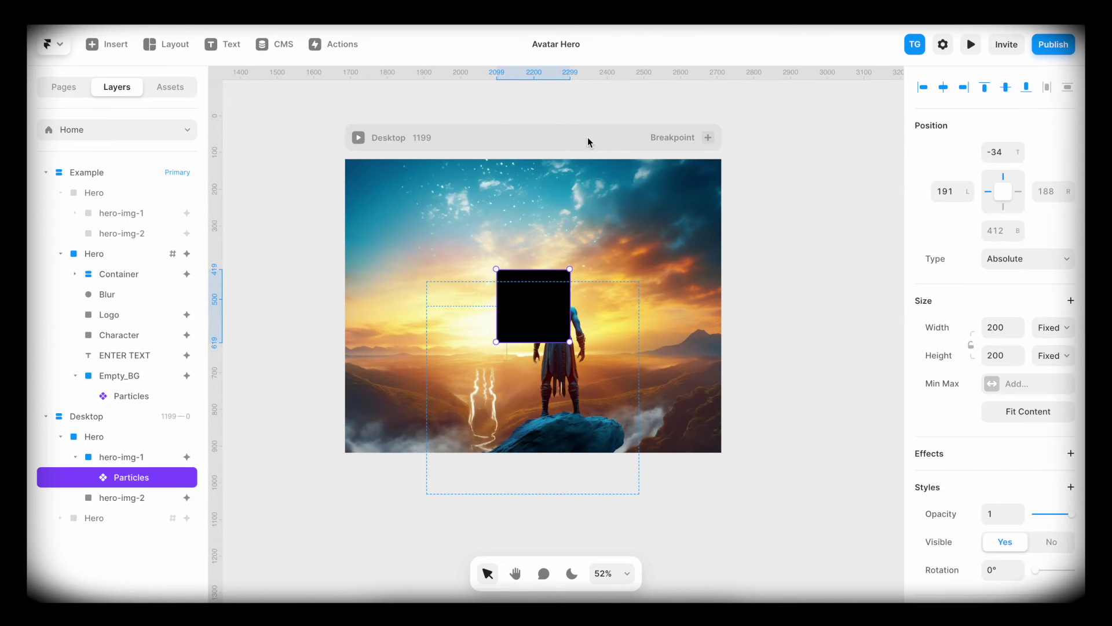
scroll(963, 335, down, 10)
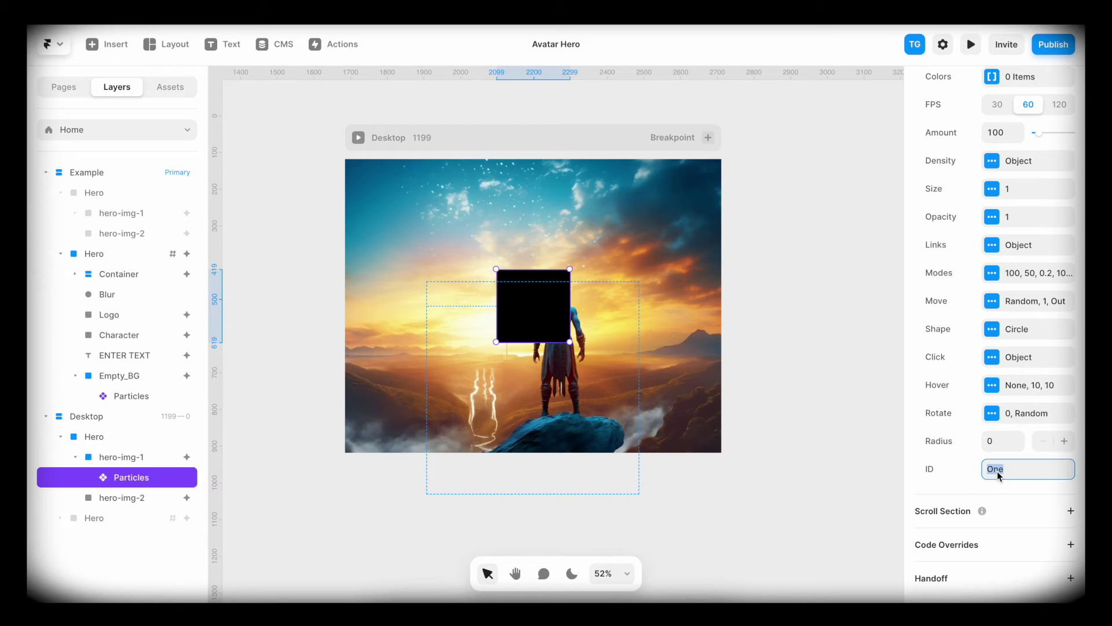
text(AvatarHero)
key(Return)
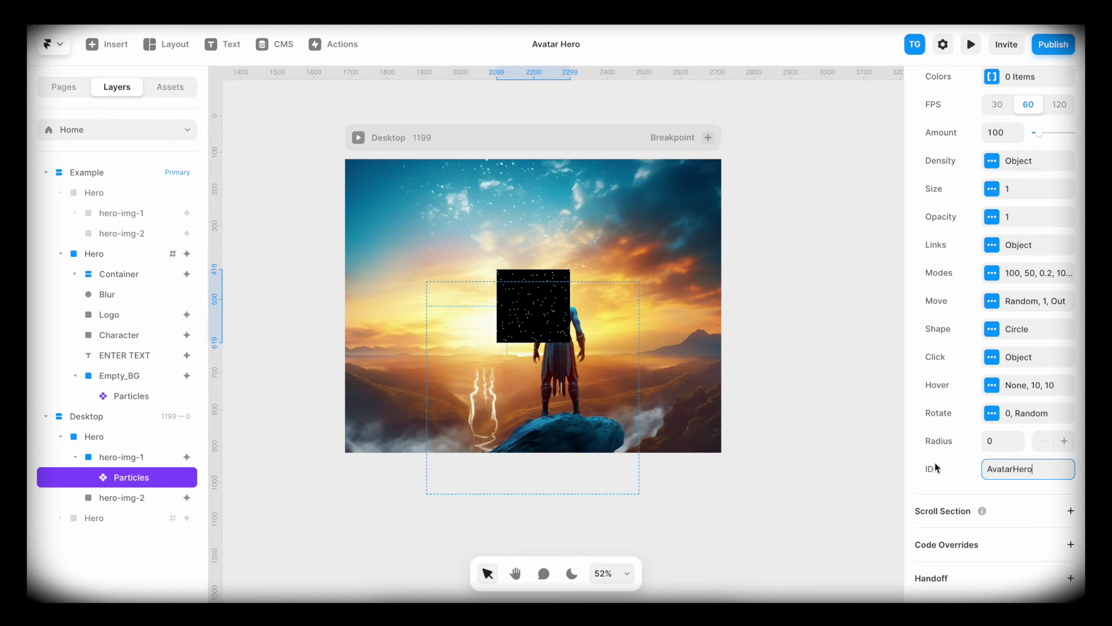
scroll(558, 298, right, 5)
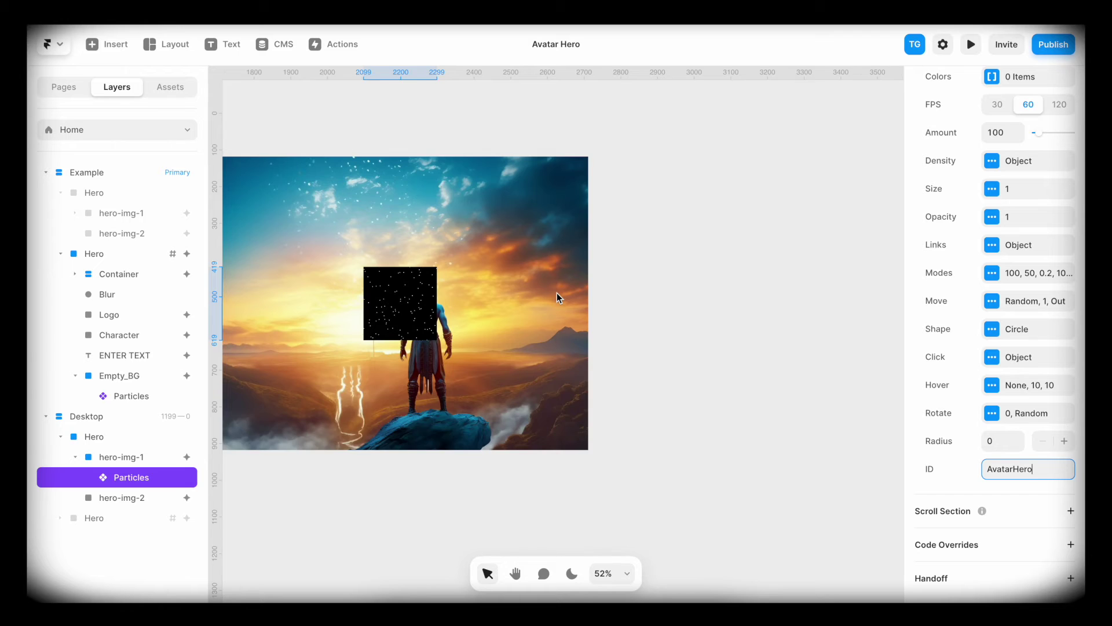
scroll(558, 298, left, 3)
scroll(931, 304, up, 5)
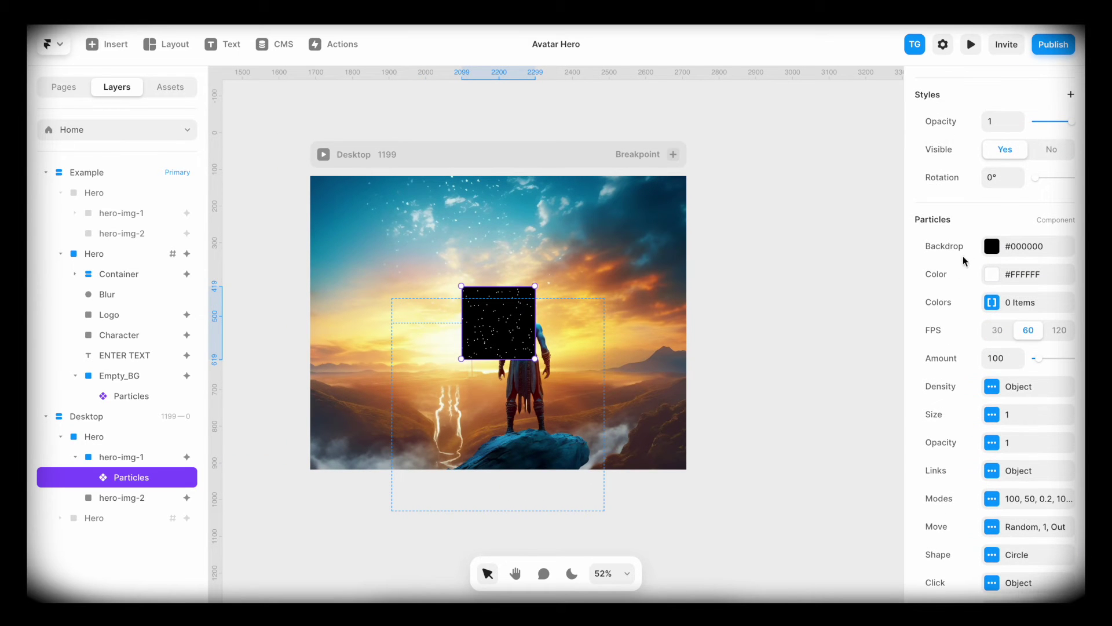
Make the Particles component's backdrop colour fully transparent by setting its opacity to 0%.
click(992, 247)
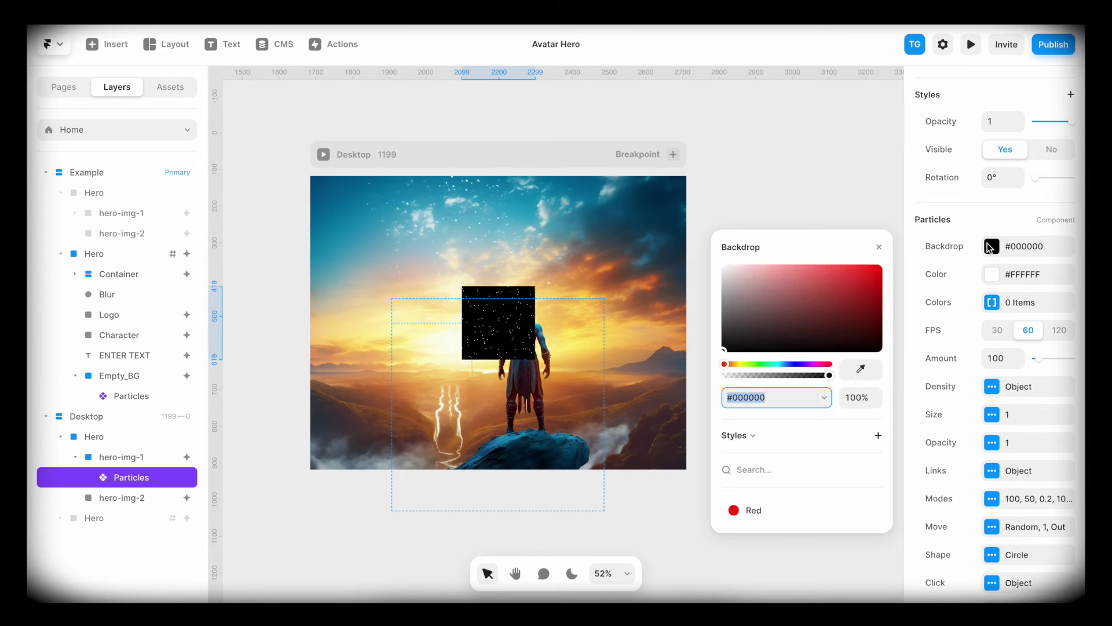
click(862, 400)
text(0)
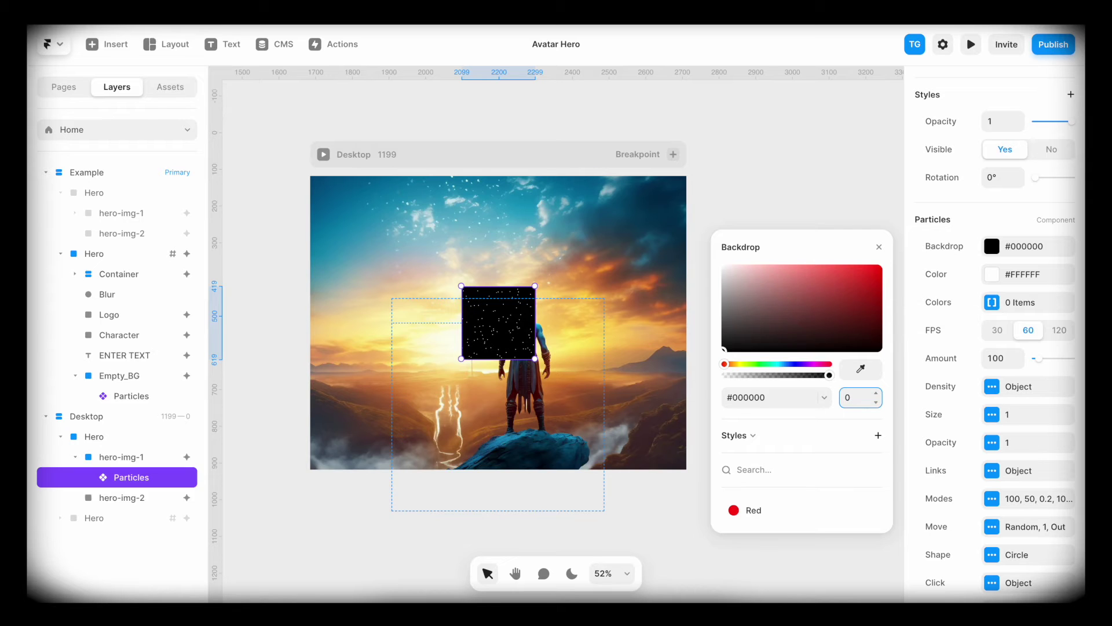
key(Return)
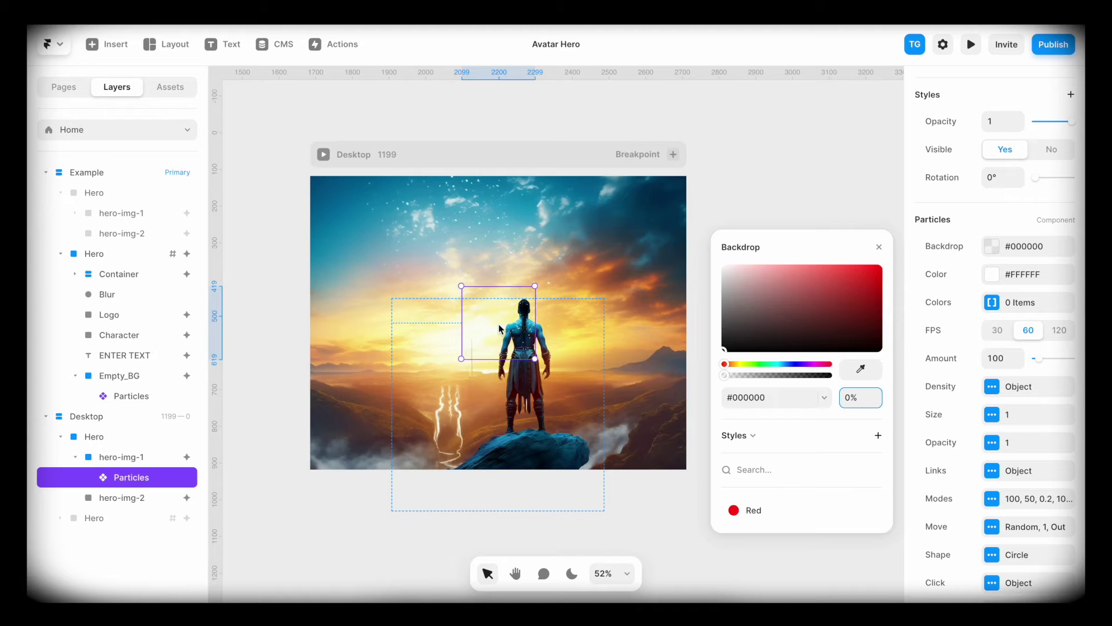
Move the Particles layer from hero-img-1 into hero-img-2 and pin it to all four sides.
click(227, 474)
drag(140, 483, 140, 496)
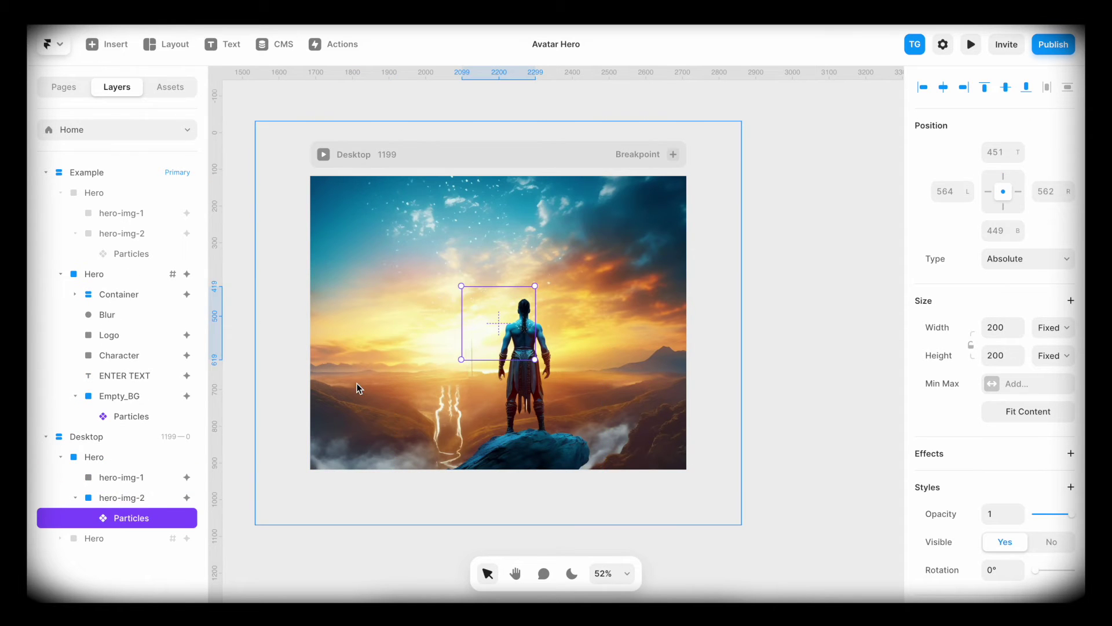
click(988, 191)
click(1003, 174)
click(1018, 191)
click(1004, 207)
Set the Particles layer's left, top, right and bottom offsets to 0 and preview the Desktop breakpoint.
click(957, 191)
text(0)
click(1000, 152)
text(0)
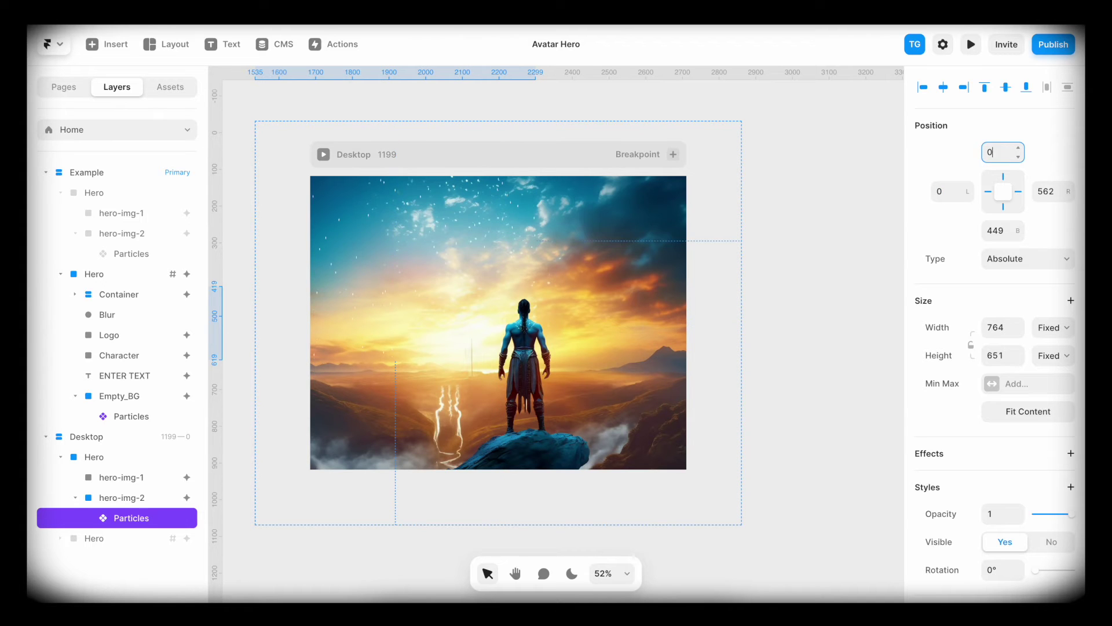
click(1040, 189)
text(0)
key(Tab)
text(0)
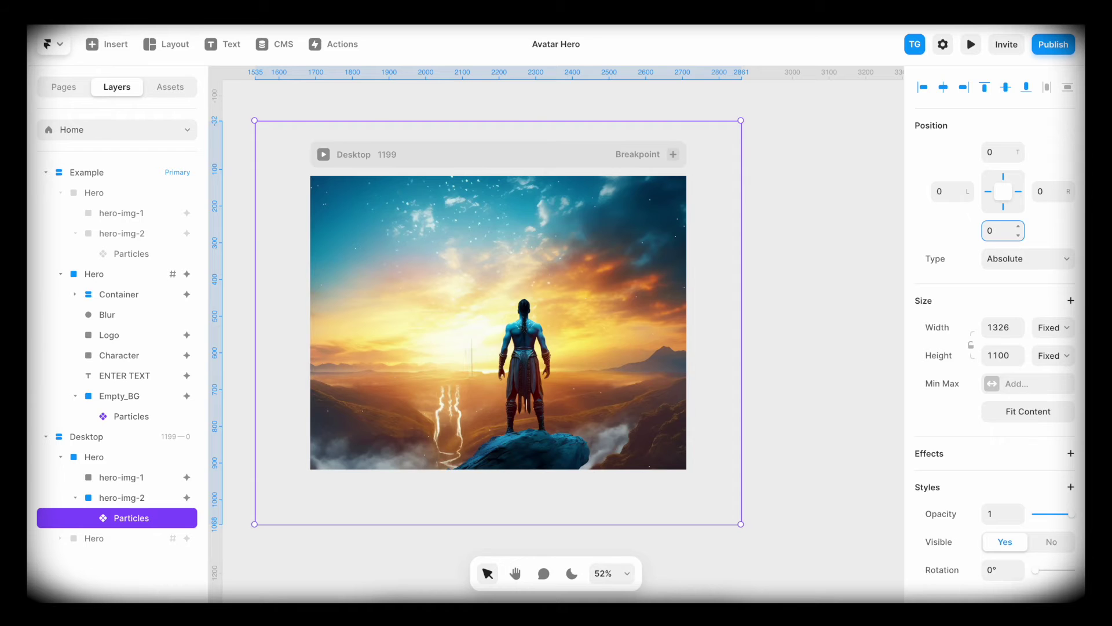
click(580, 158)
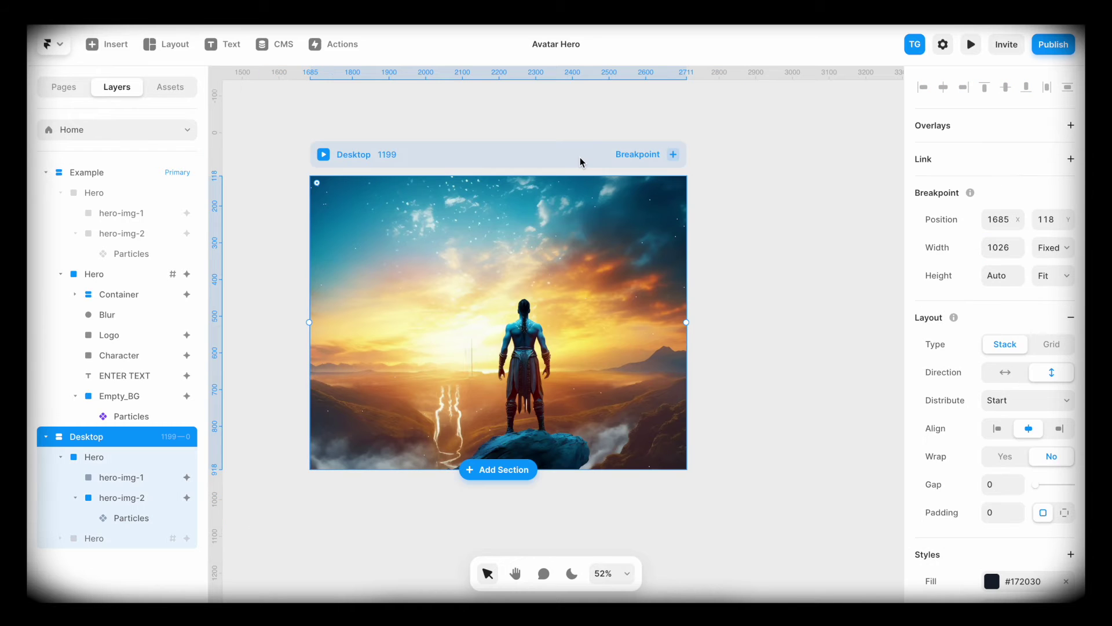
click(323, 154)
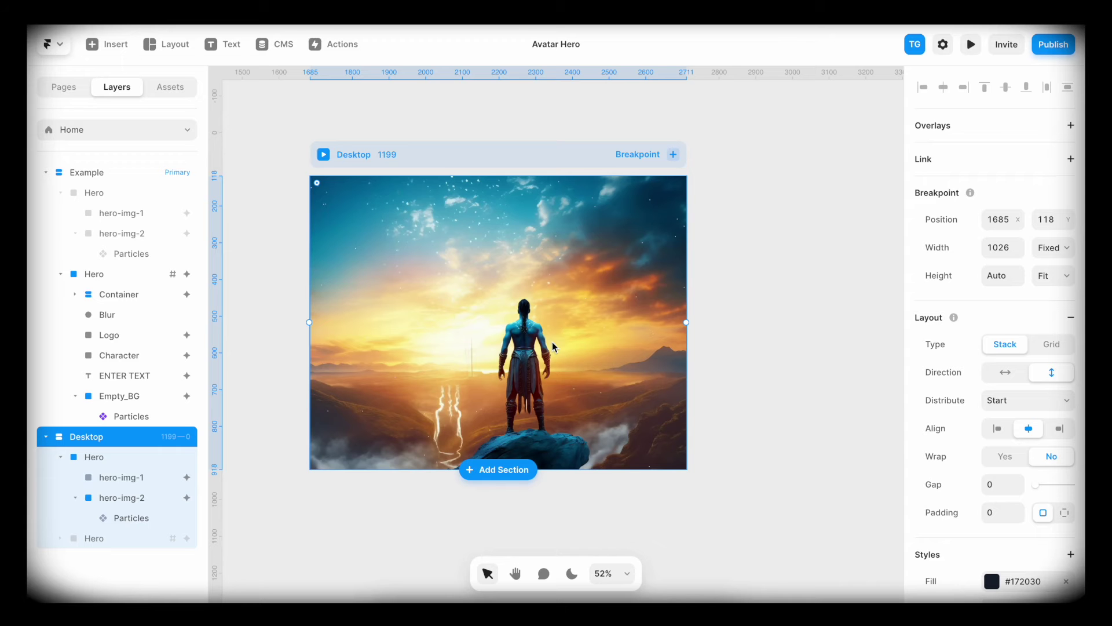
Add the text "Enter" inside hero-img-2, enlarge it to a size of about 306 px and centre it behind the character.
key(t)
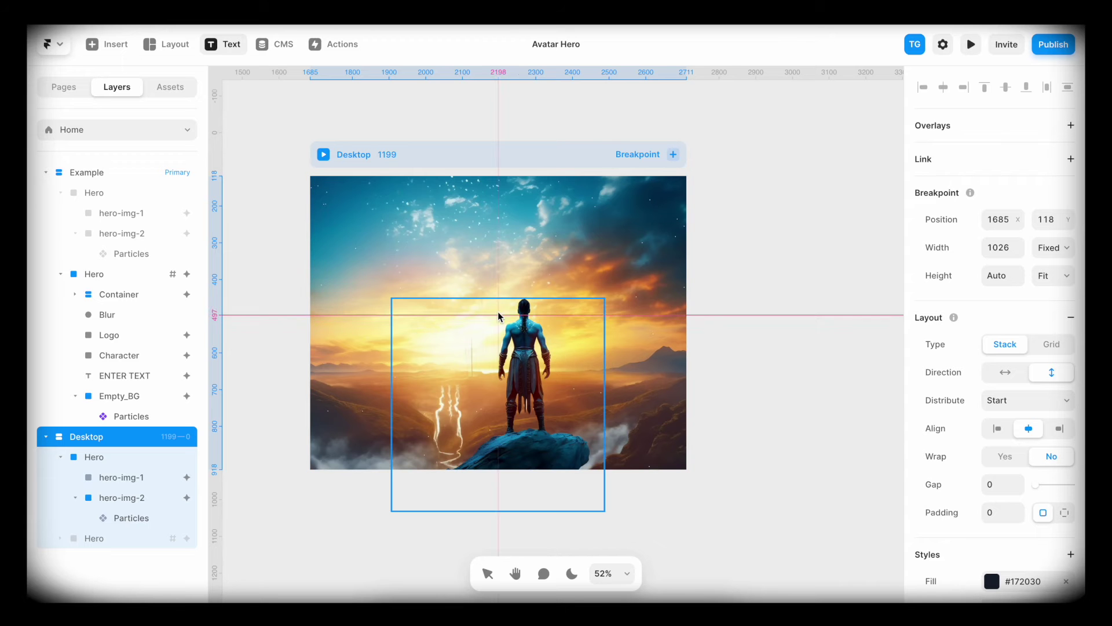
click(477, 276)
text(Enter)
drag(489, 283, 745, 450)
drag(655, 350, 524, 316)
Change the Enter text's colour to white, #FFFFFF.
scroll(973, 383, down, 4)
scroll(974, 383, down, 4)
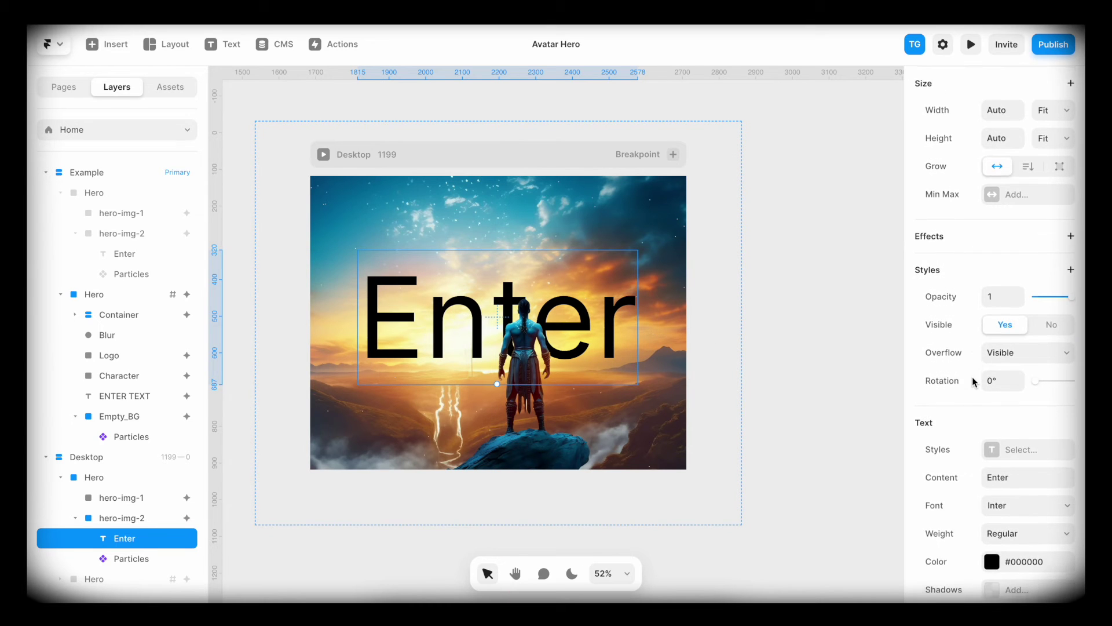
click(991, 415)
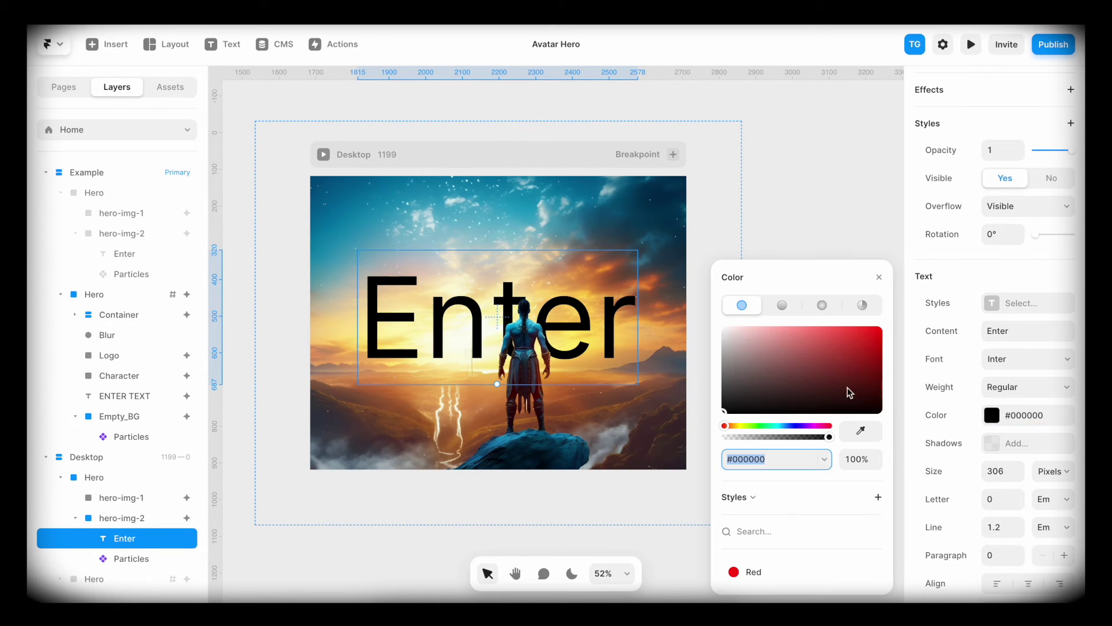
drag(847, 387, 666, 315)
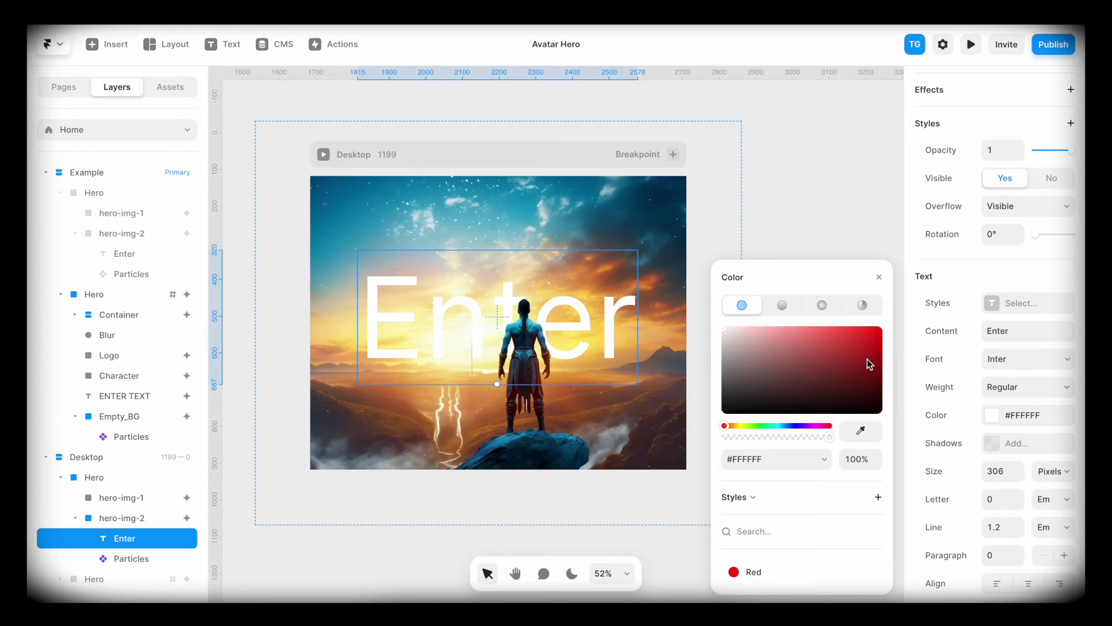
click(921, 321)
Add a Blending style to the Enter text and set it to Overlay.
scroll(960, 288, up, 1)
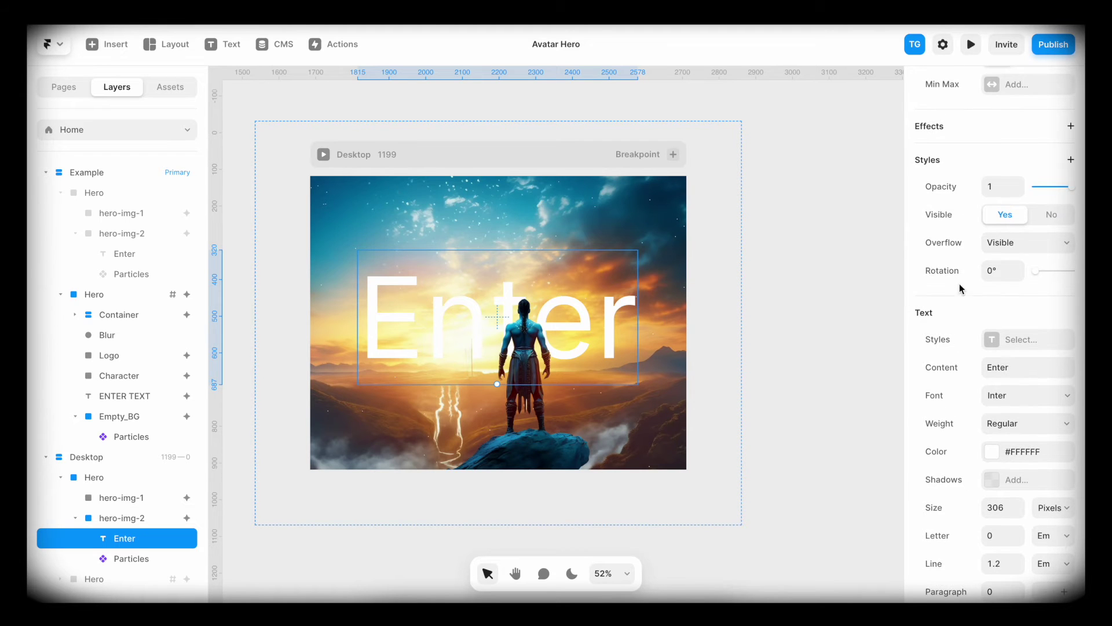
click(1071, 159)
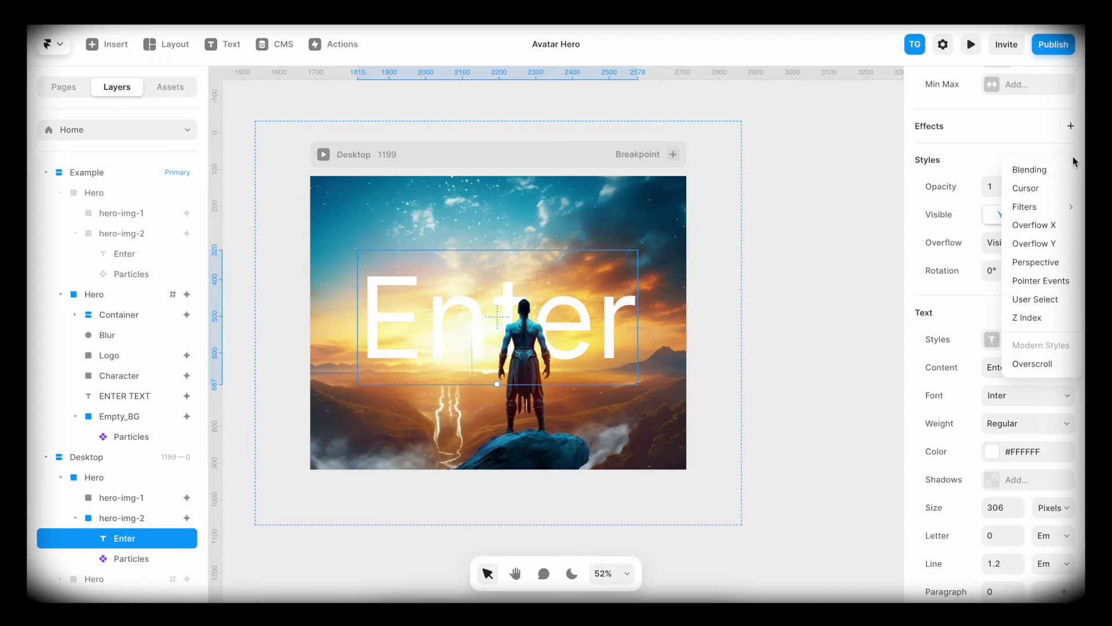
click(1044, 170)
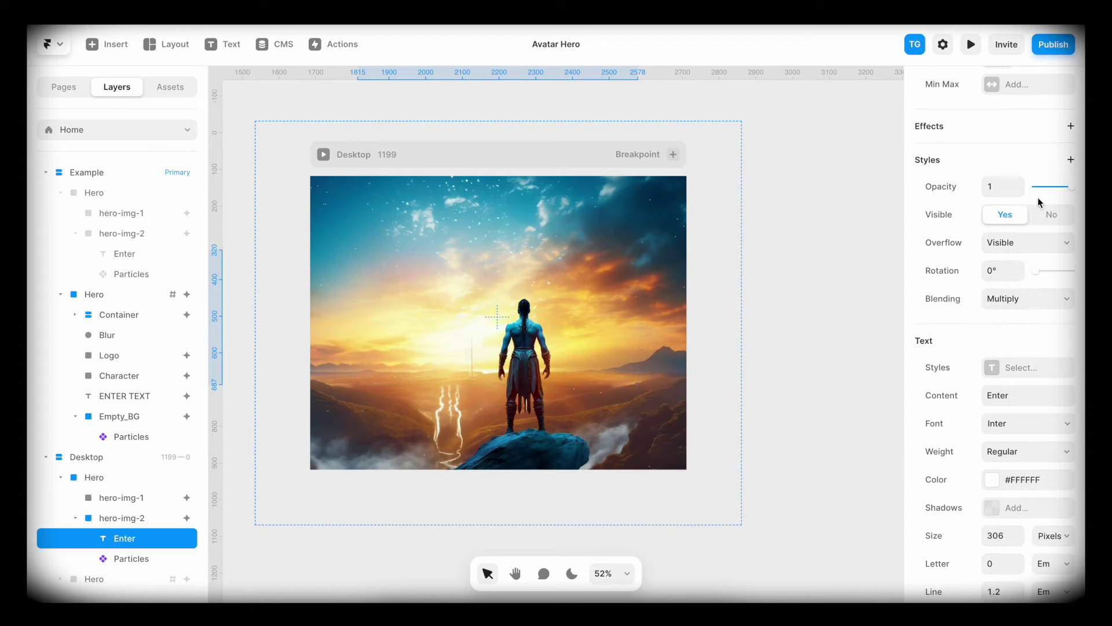
click(1029, 298)
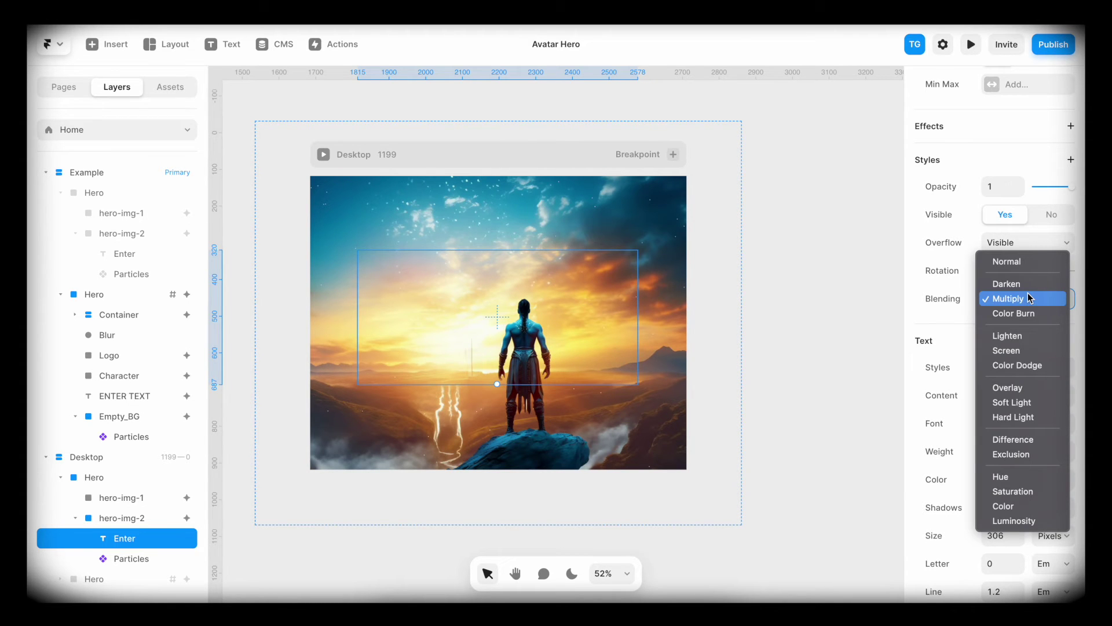
click(1019, 388)
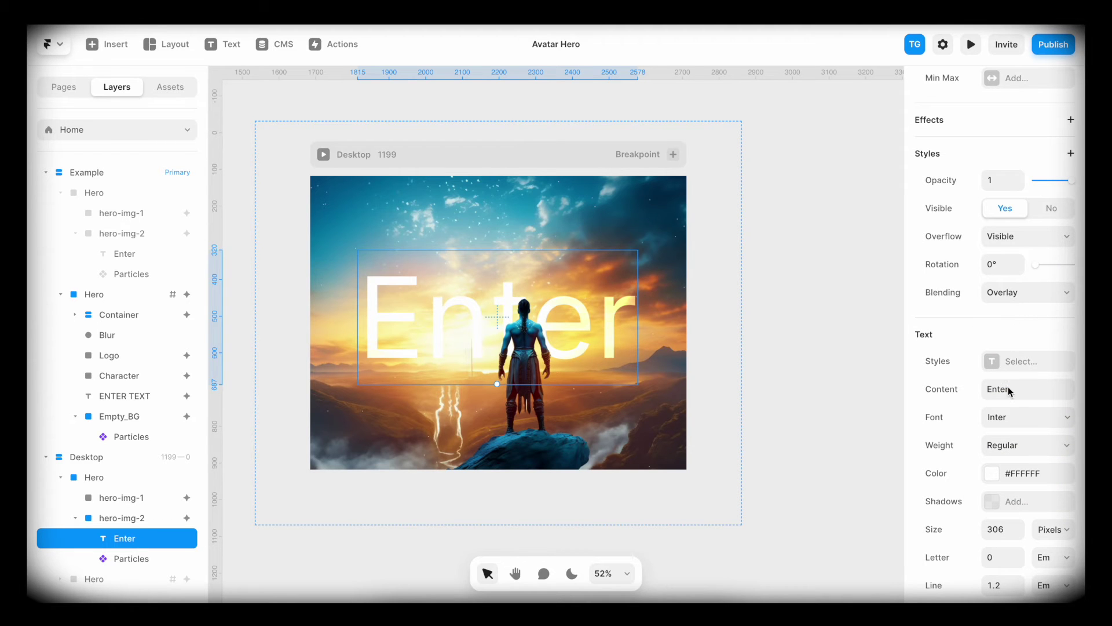
Change the Enter text's font to the custom font TorukSC Regular.
click(1006, 414)
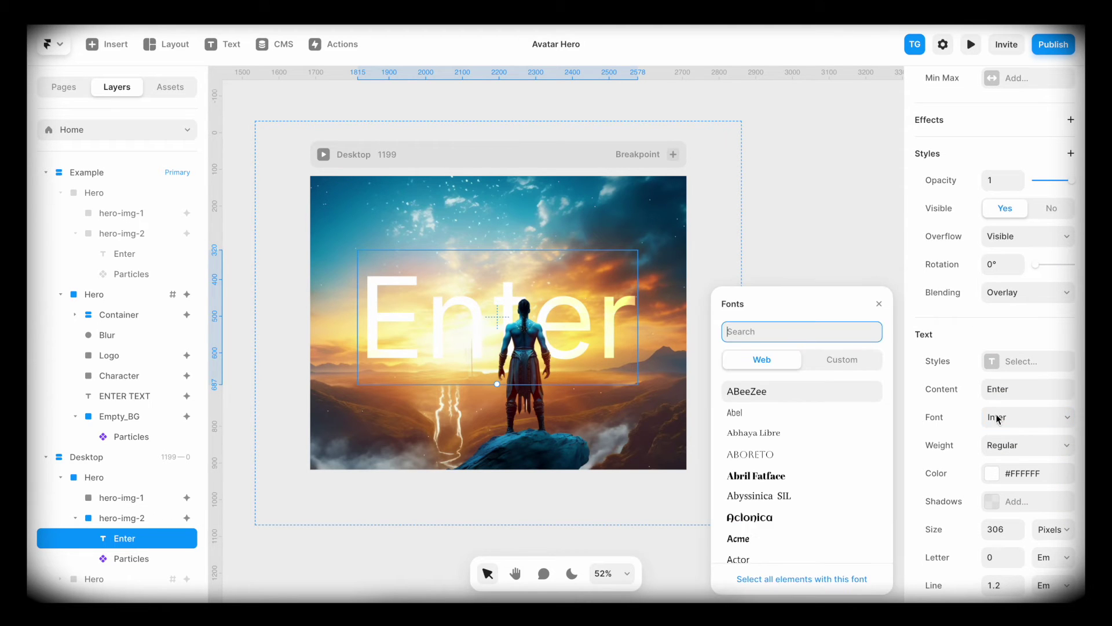
click(836, 357)
scroll(784, 421, down, 3)
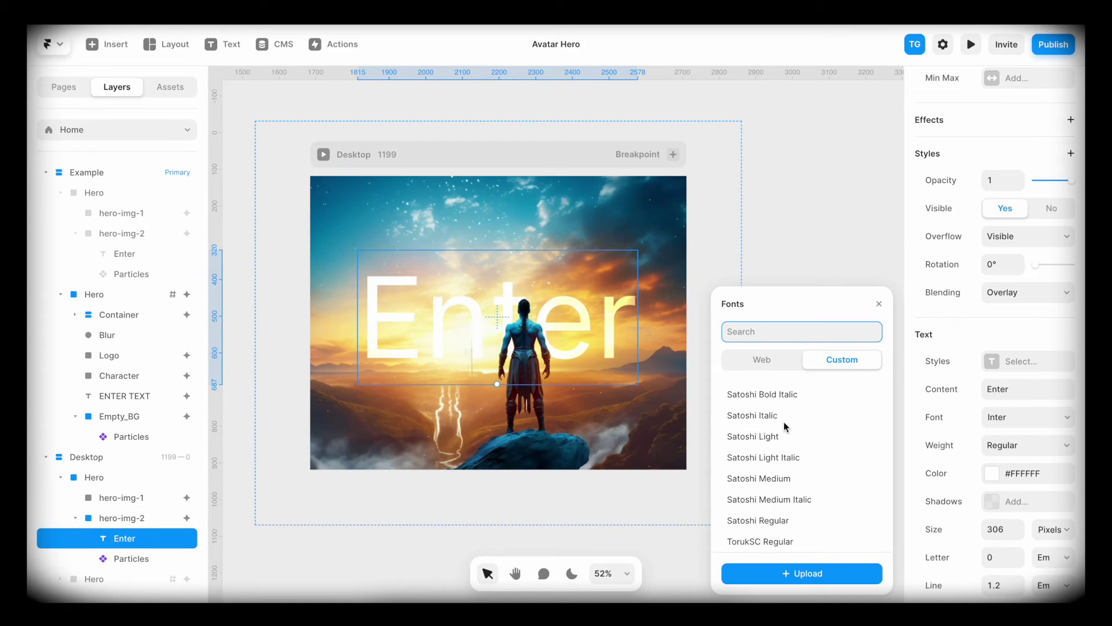
click(776, 544)
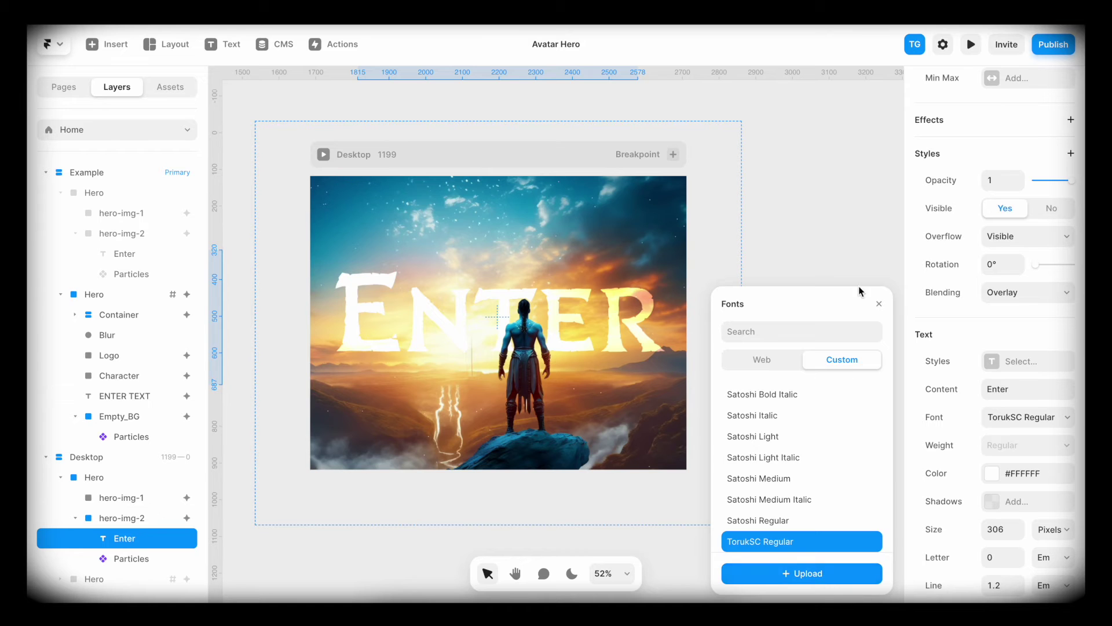
click(877, 304)
Add a black shadow to the Enter text with Y 4, blur 12 and 55% opacity.
scroll(965, 318, down, 5)
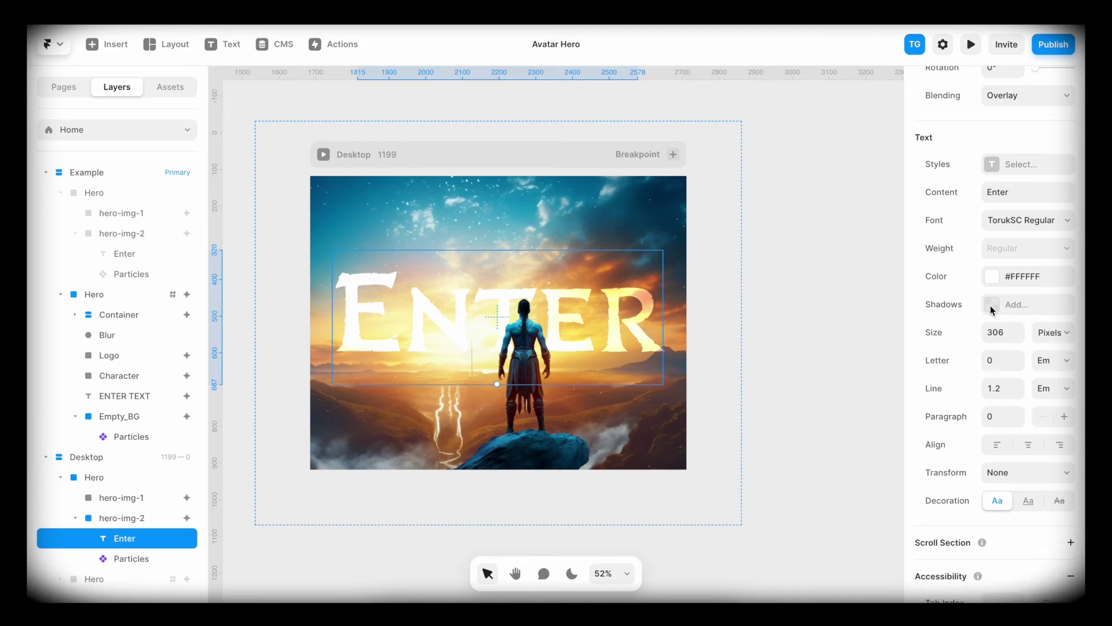
click(993, 310)
click(809, 399)
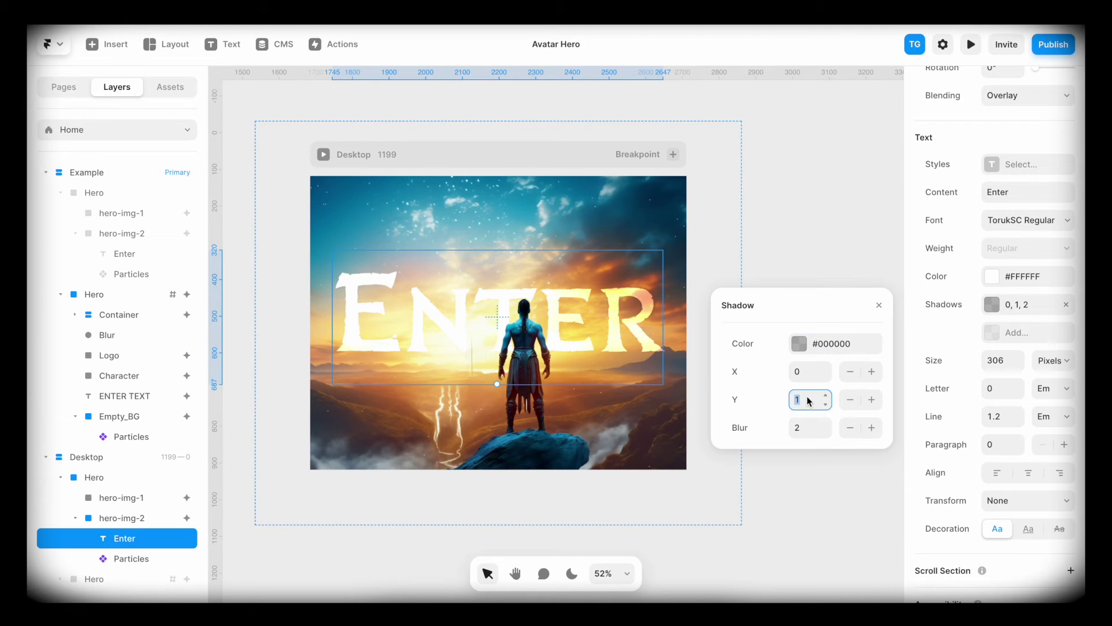
click(804, 430)
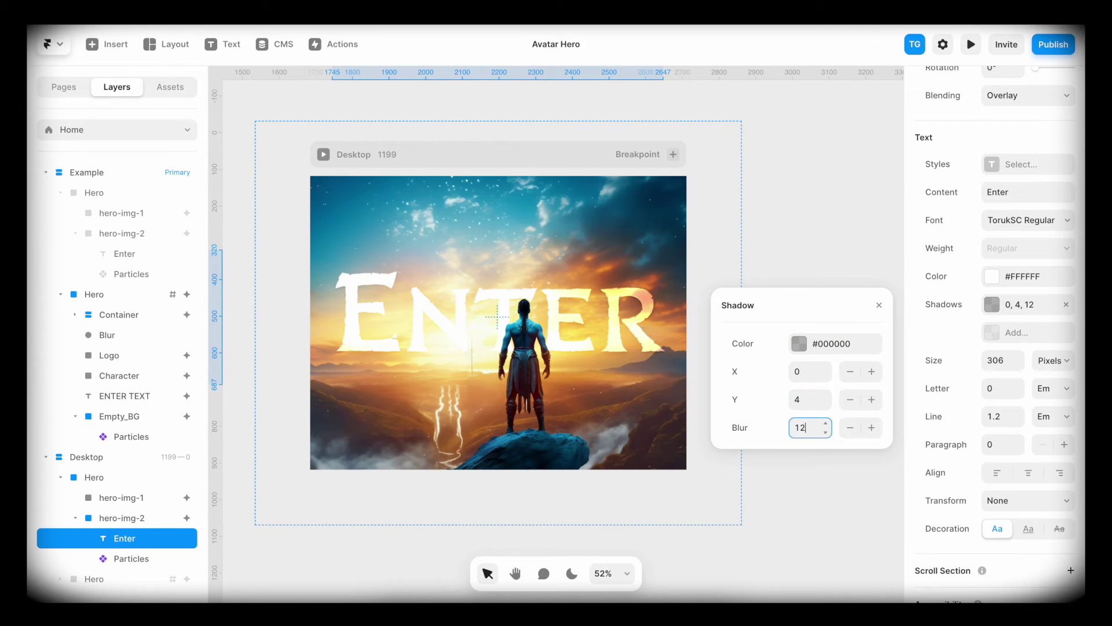
click(799, 343)
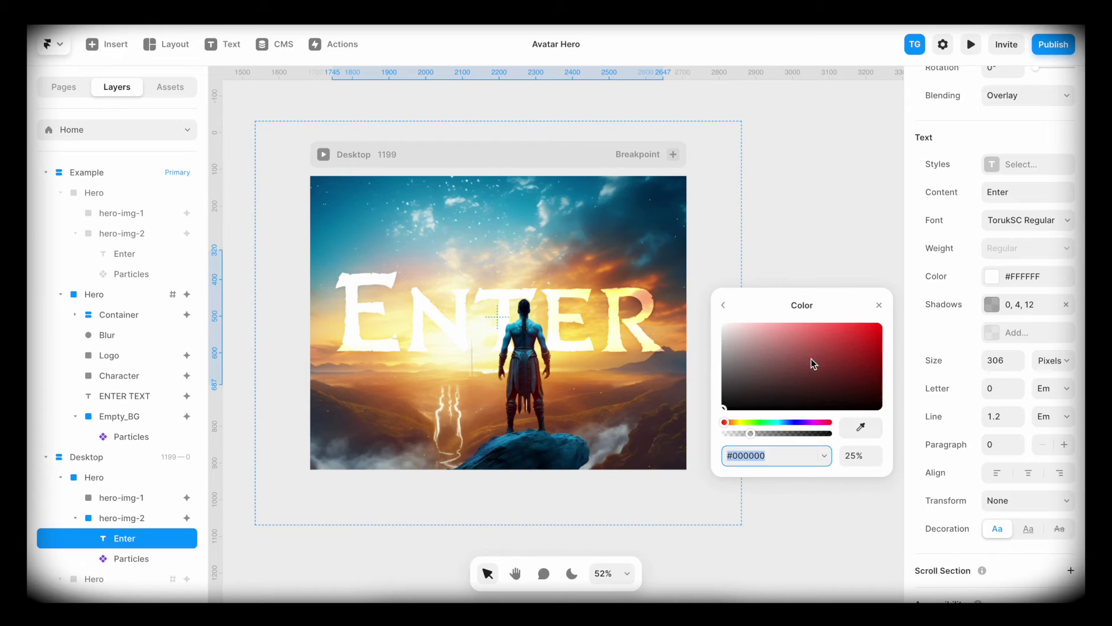
click(857, 455)
key(shift+Up)
key(shift+Up)
key(shift+Up)
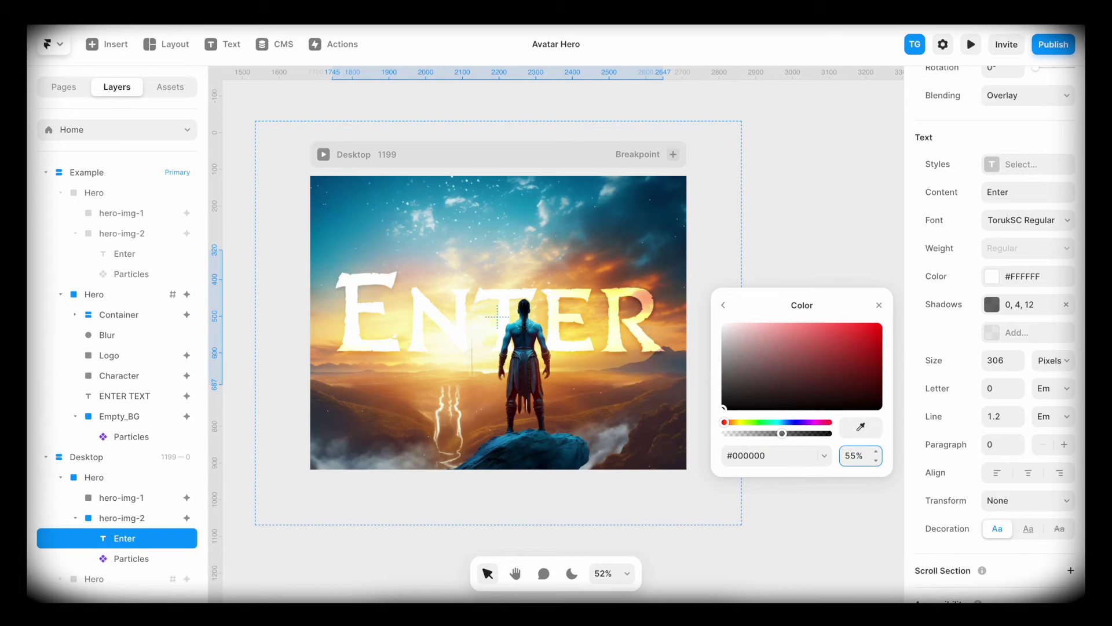
click(917, 334)
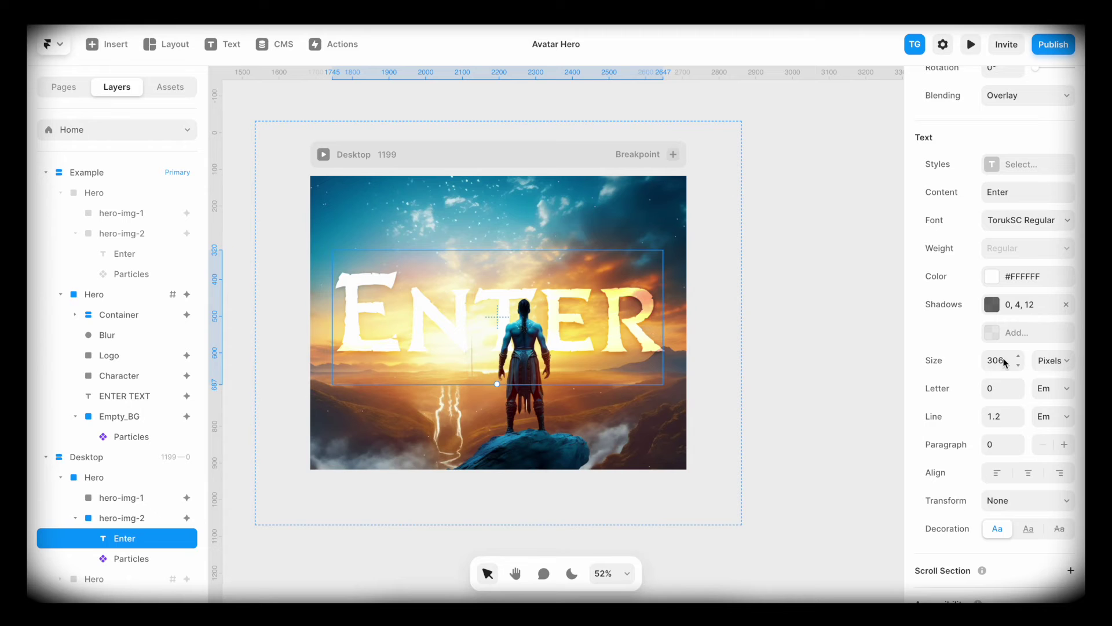
Switch the Enter text's size from Pixels to Fit and reduce it to 75%.
click(1054, 361)
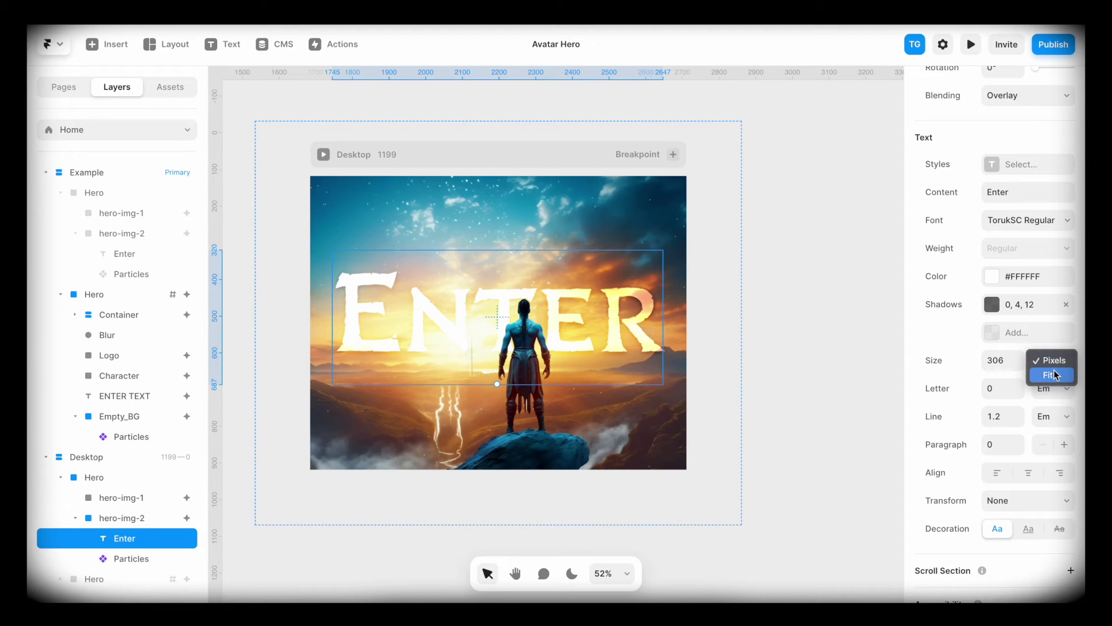
click(1053, 376)
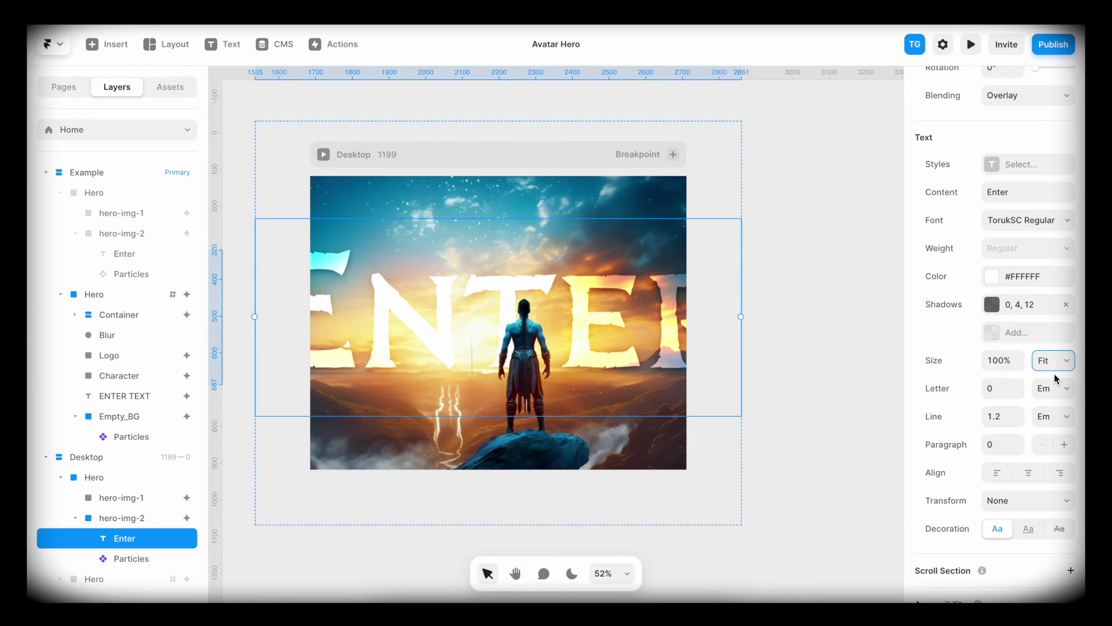
click(998, 363)
key(Down)
key(Down)
key(Down)
key(Down)
key(Down)
key(Down)
key(Down)
key(Down)
key(Down)
key(Down)
key(Down)
key(Down)
key(Down)
key(Down)
key(Down)
key(Down)
key(Down)
key(Down)
key(Down)
key(Down)
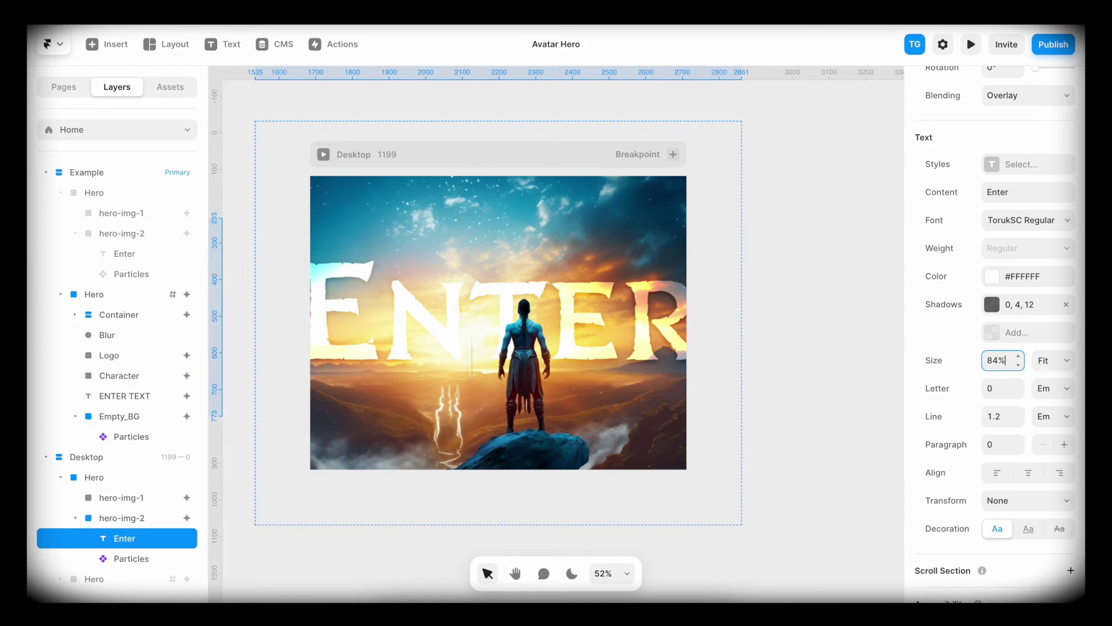
key(Down)
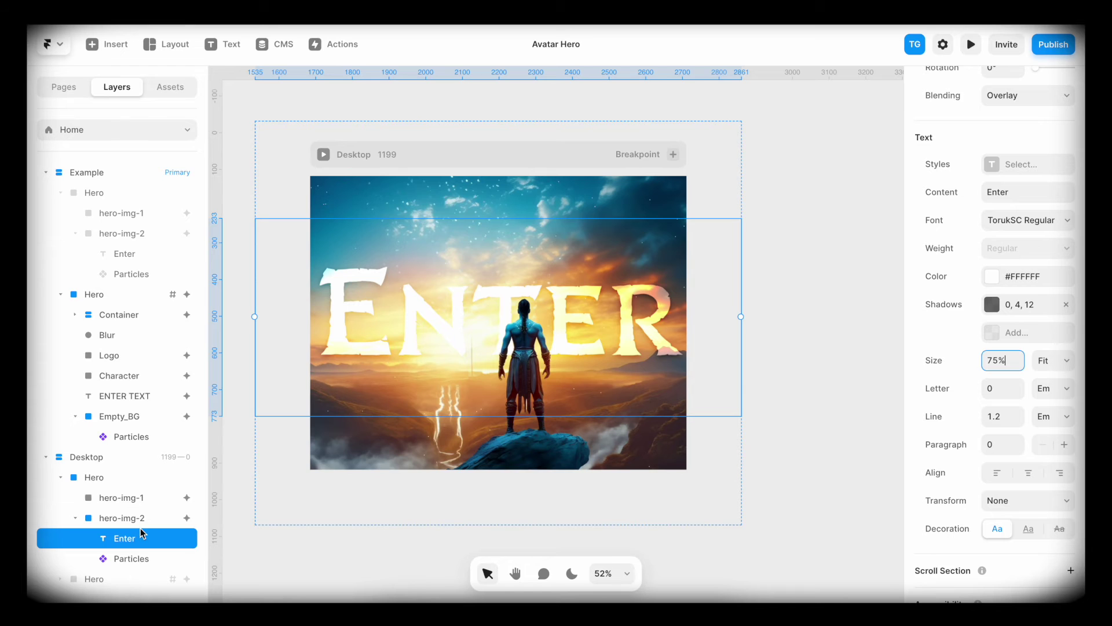
Move the Enter text out of hero-img-2 to the top of the Desktop Hero's layers and narrow its box to the breakpoint's width.
drag(134, 542, 124, 490)
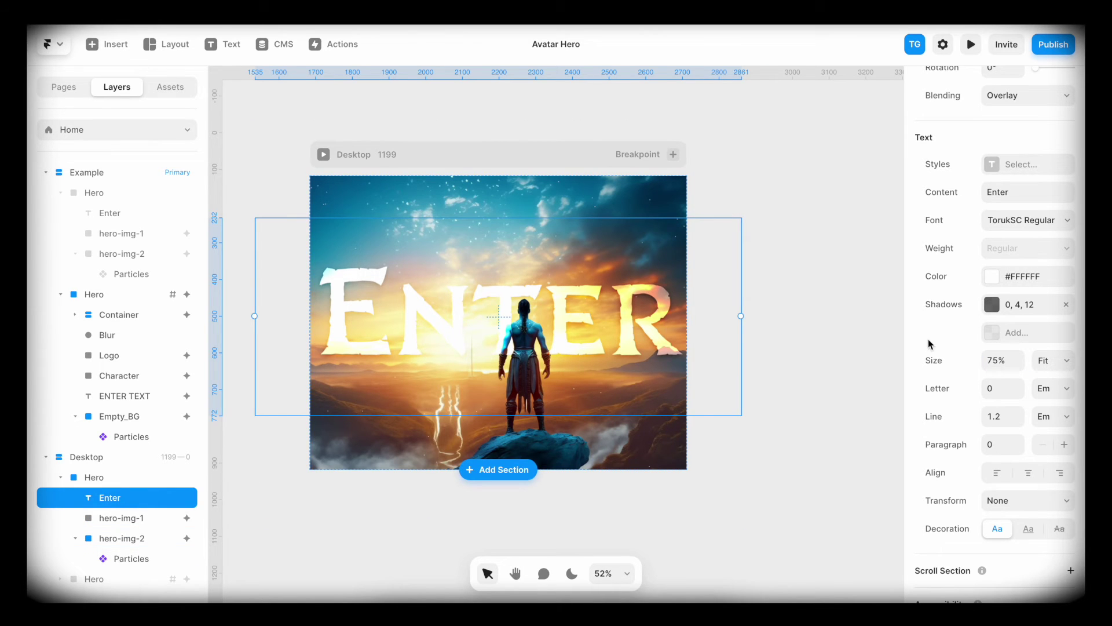
scroll(1002, 339, down, 2)
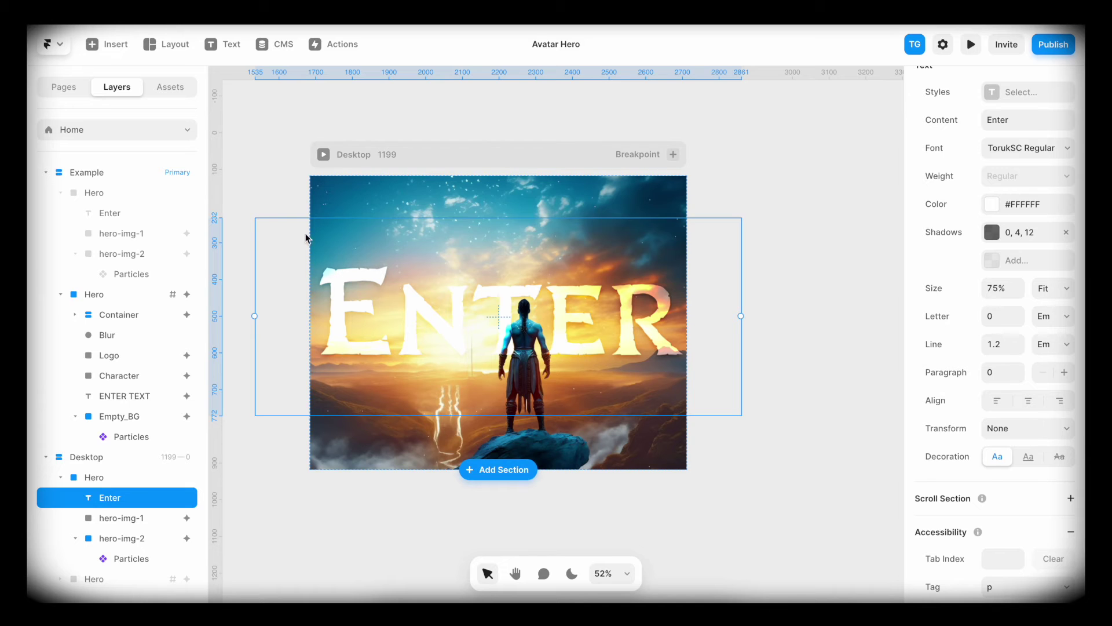
drag(256, 317, 310, 316)
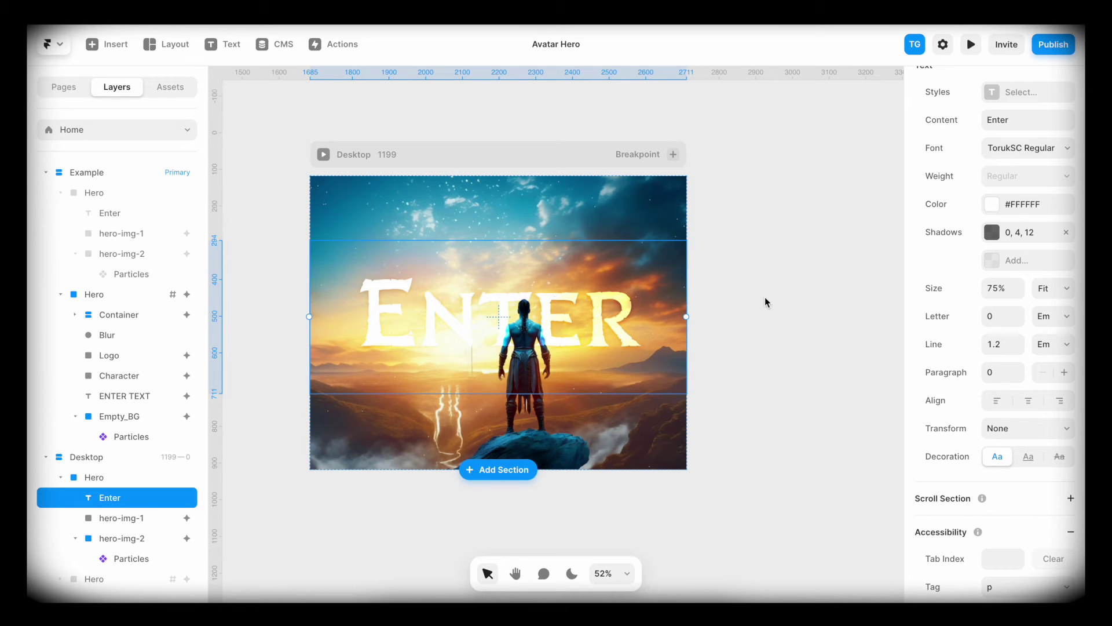
Set the Enter text's Fit size to 100%.
click(1008, 288)
text(100)
key(Return)
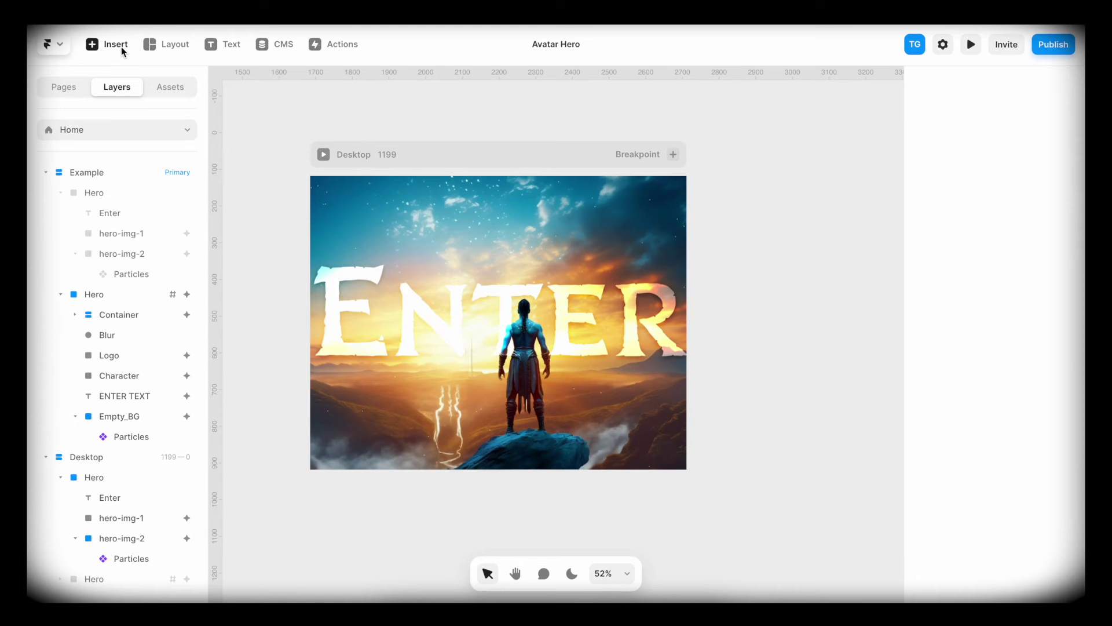
Insert a Dot Lottie component beside the Desktop breakpoint and link it to the mouse animation's Lottie JSON asset link from LottieFiles.
click(113, 44)
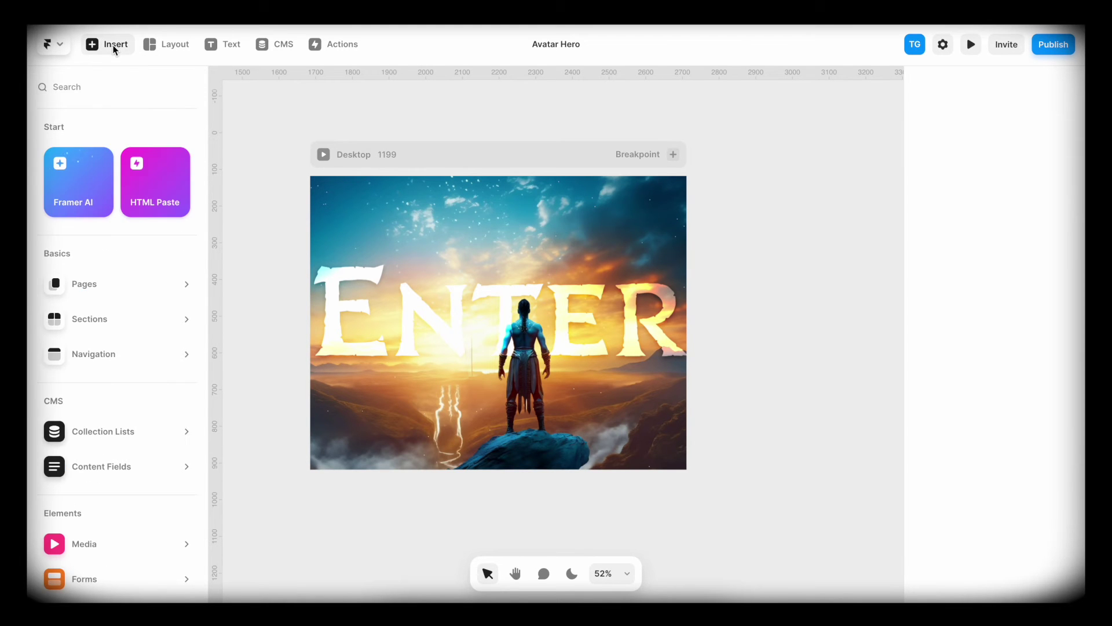
text(lottie)
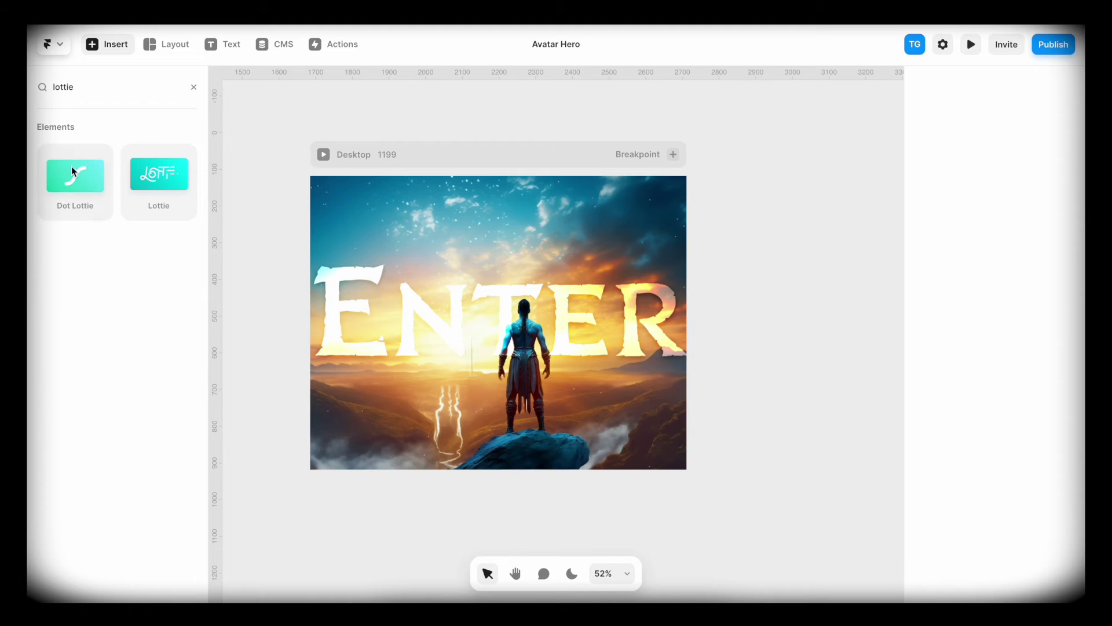
drag(74, 182, 787, 225)
scroll(970, 355, down, 3)
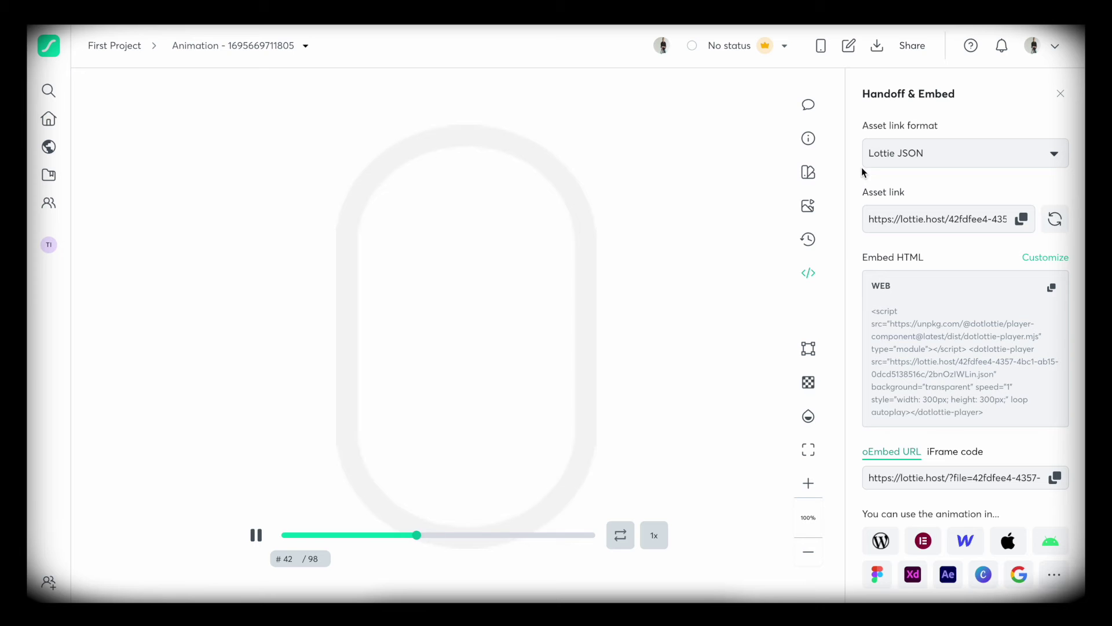
click(1021, 219)
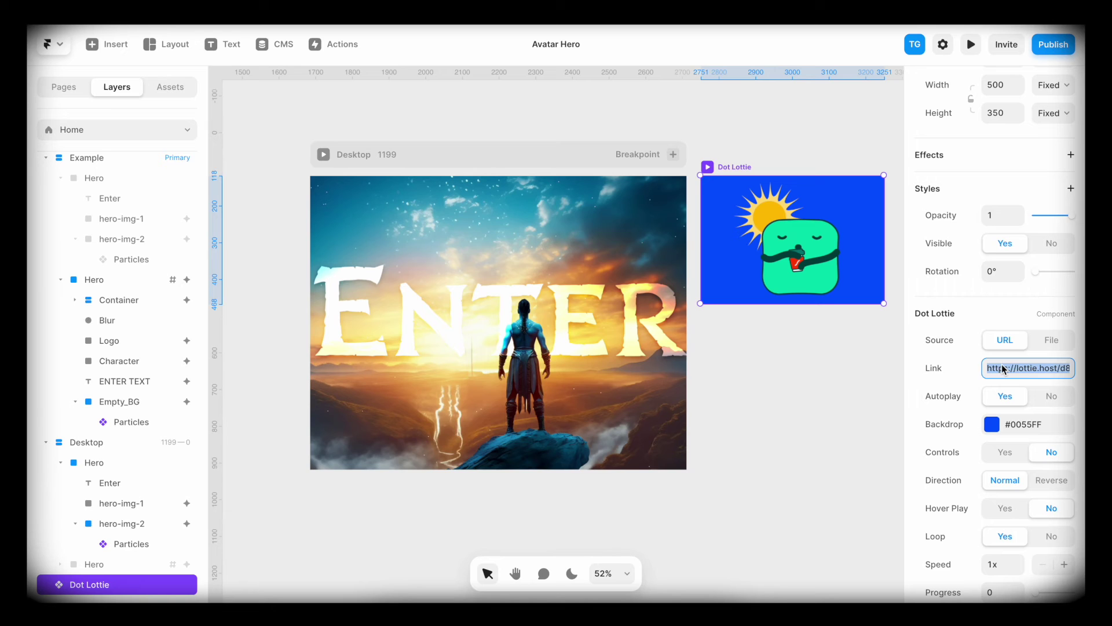
key(ctrl+v)
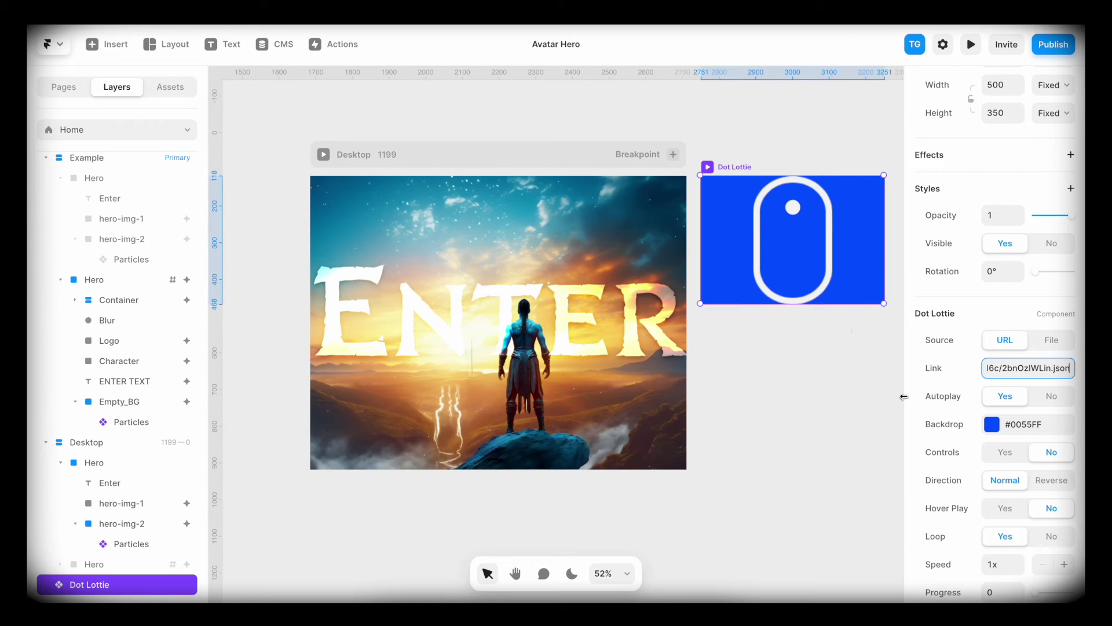
Make the Dot Lottie's backdrop fully transparent and shrink the component to 60 by 42.
click(991, 425)
click(853, 465)
text(0)
click(884, 181)
drag(883, 176, 802, 280)
scroll(820, 308, up, 5)
key(space)
drag(779, 341, 664, 340)
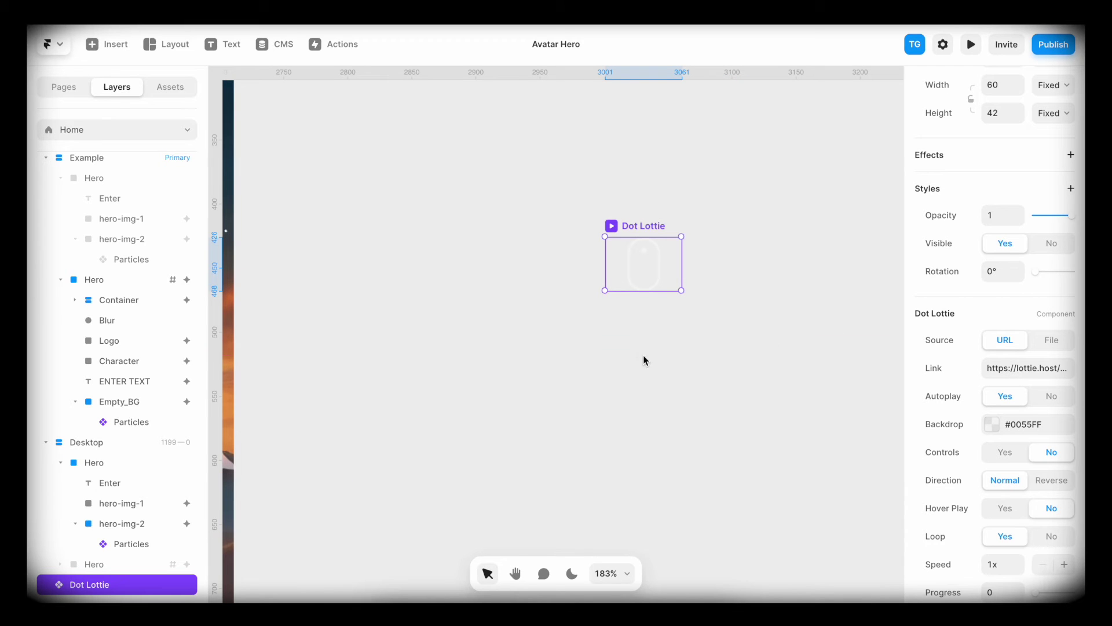
Add a text layer reading "Something mysterious" on the canvas below the Dot Lottie.
key(t)
click(628, 354)
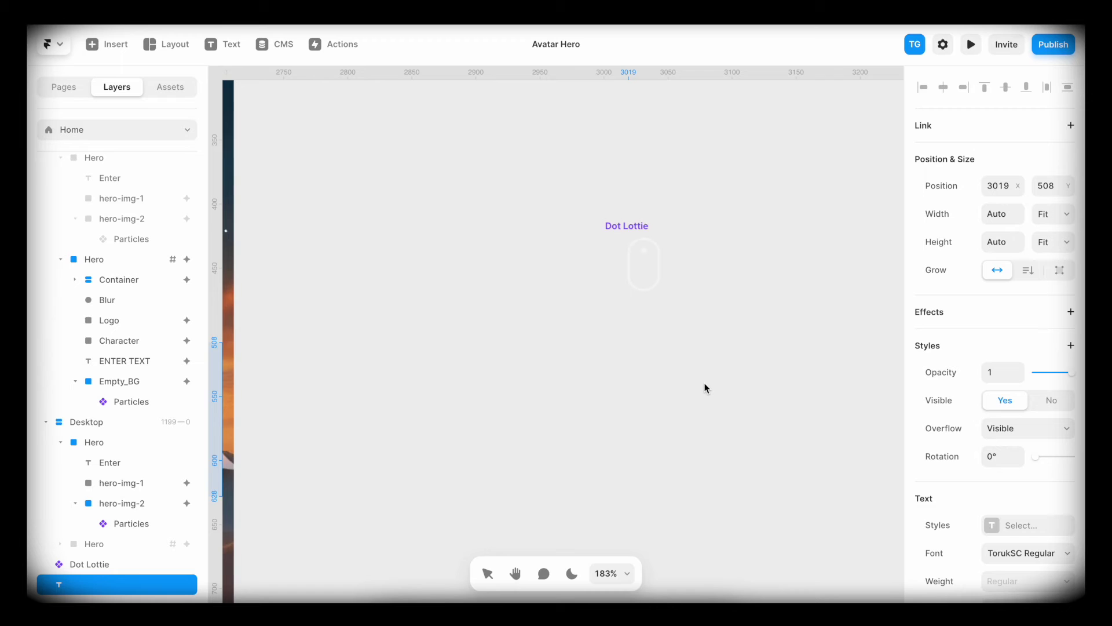
text(Something)
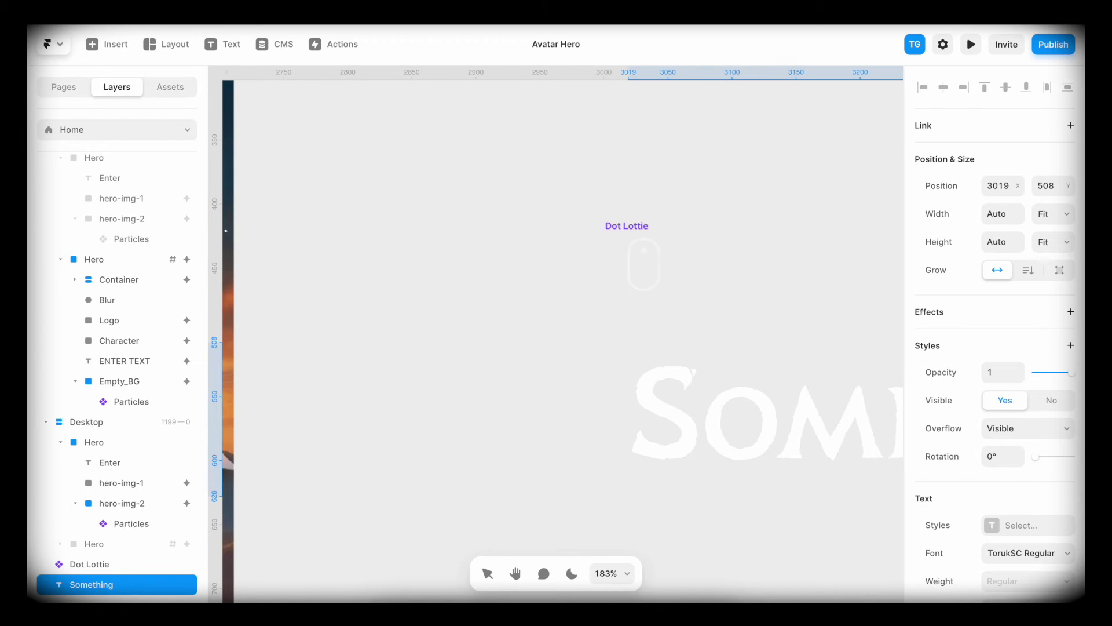
scroll(707, 388, down, 5)
scroll(707, 388, right, 5)
text(mysterio)
scroll(707, 388, down, 3)
text(us)
key(Escape)
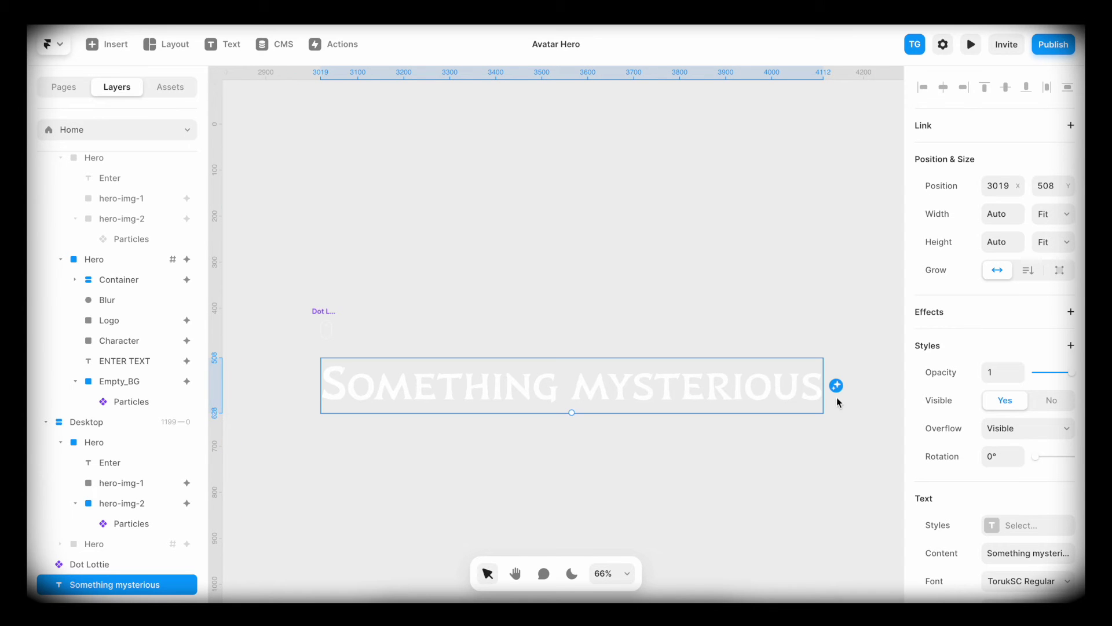
Set the "Something mysterious" text size to 24 pixels and move it directly under the mouse animation.
scroll(1061, 430, down, 2)
scroll(1062, 430, down, 2)
click(995, 484)
text(24)
key(Return)
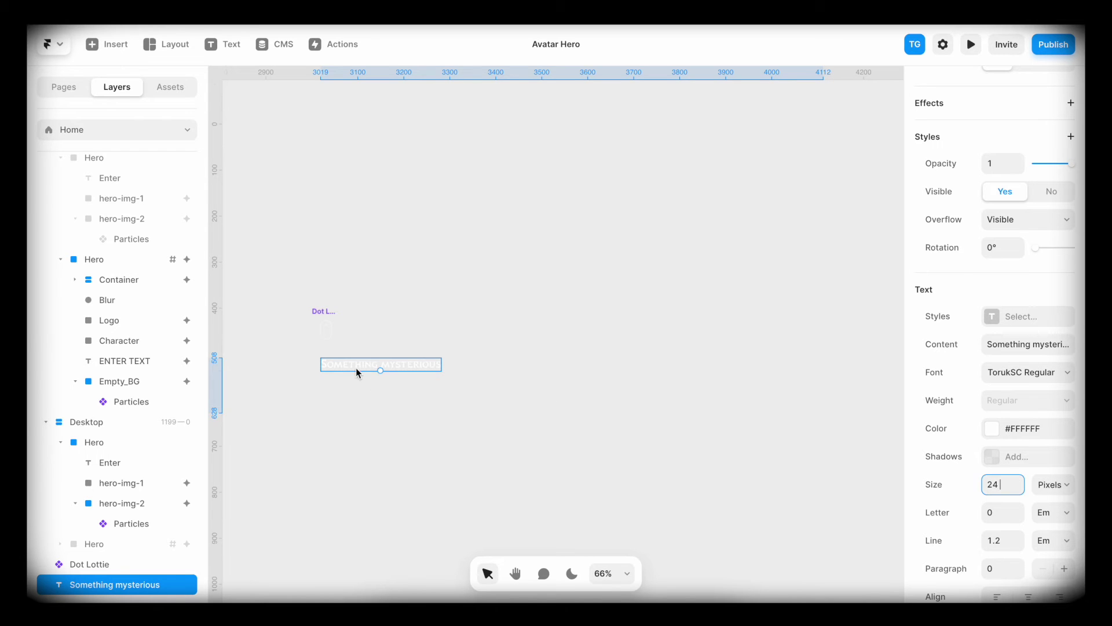
scroll(314, 337, up, 5)
drag(426, 384, 329, 370)
scroll(328, 371, left, 3)
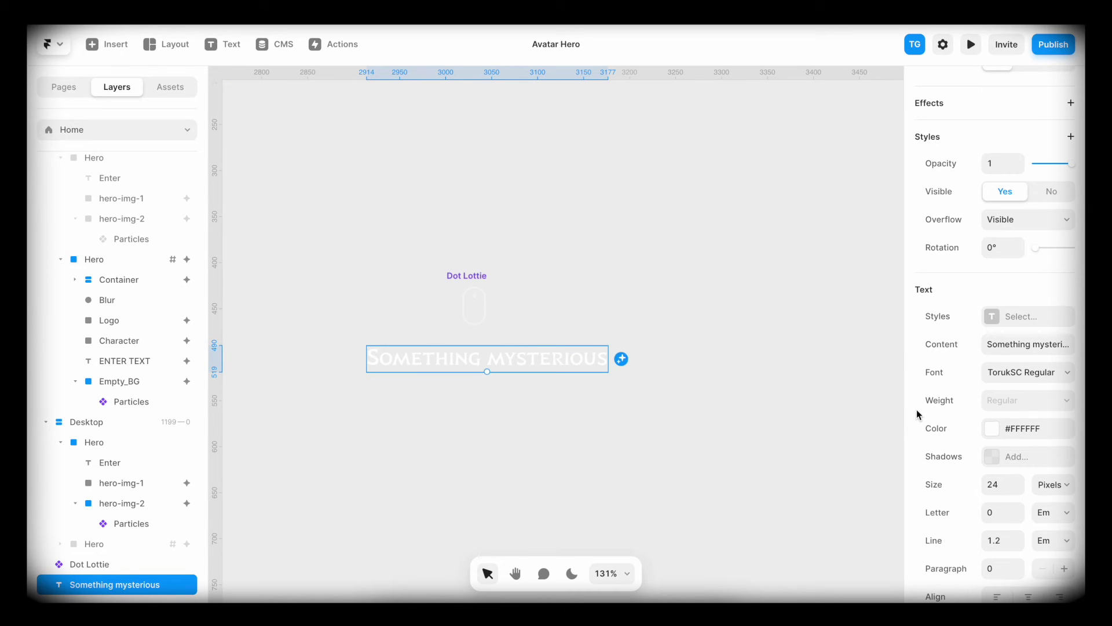
Change the "Something mysterious" text's font to the web font Rubik.
click(996, 377)
text(rubik)
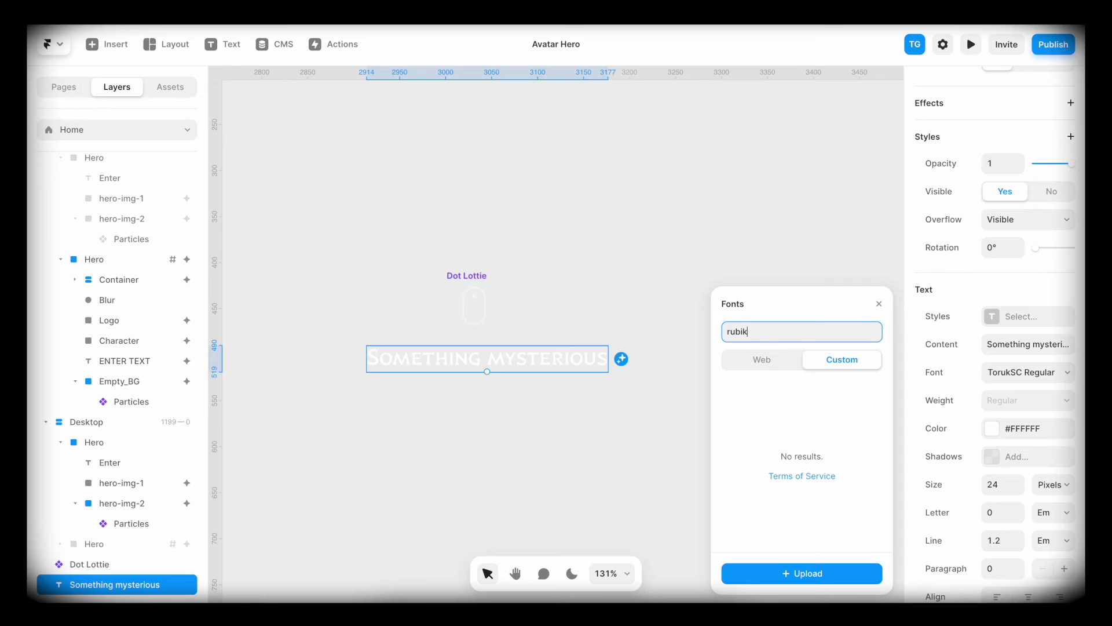
click(763, 359)
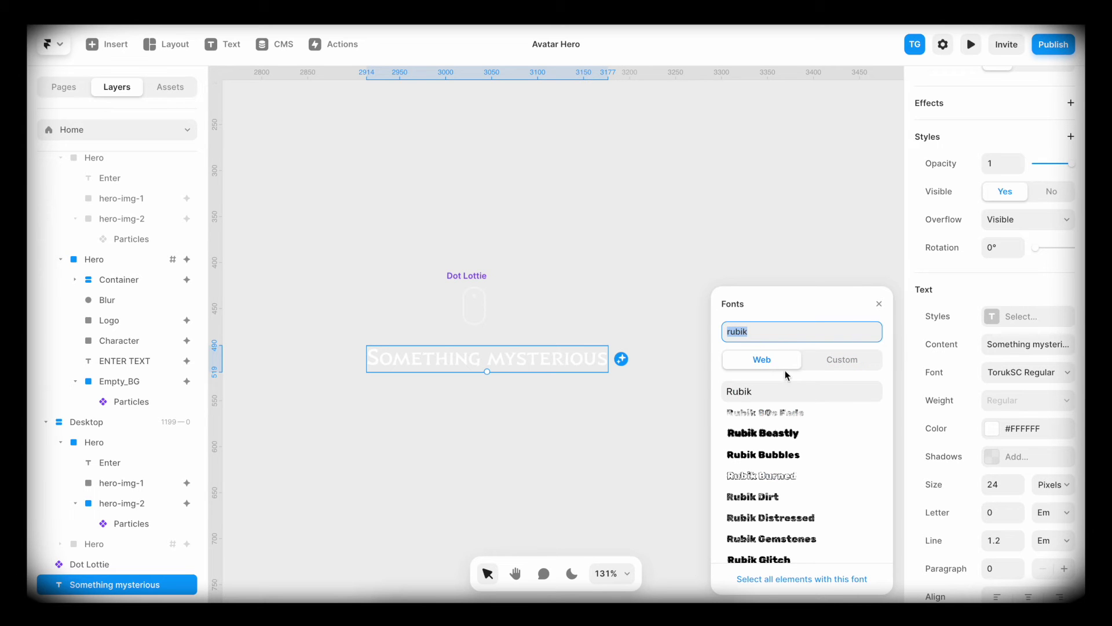
click(742, 392)
click(576, 319)
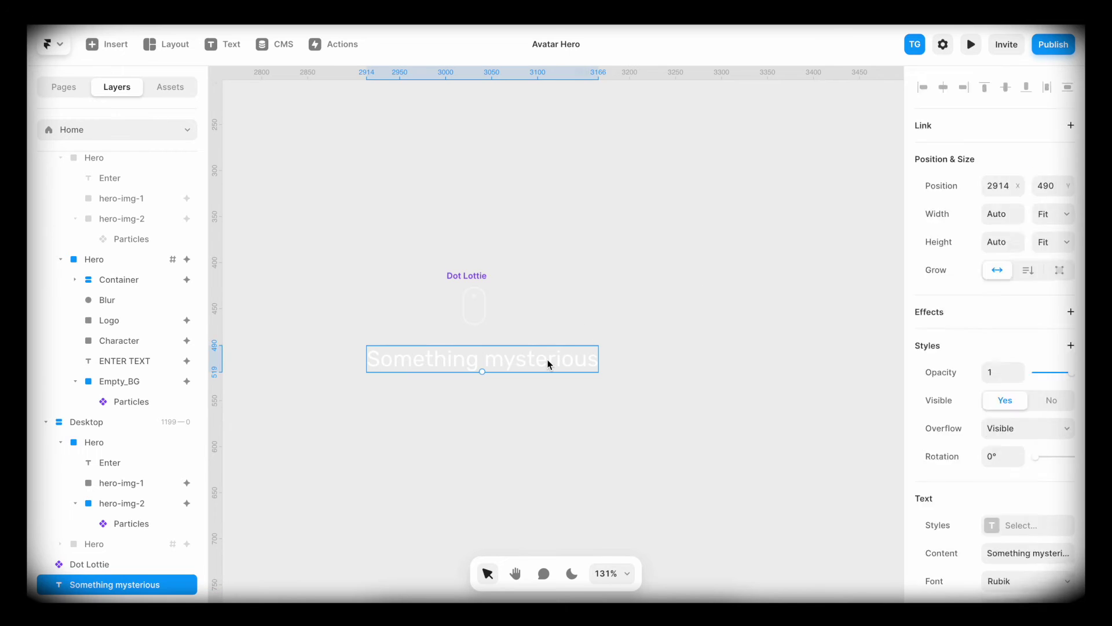
Set the "Something mysterious" text size to 14 pixels and centre it under the mouse animation.
scroll(986, 364, down, 2)
click(993, 380)
text(14)
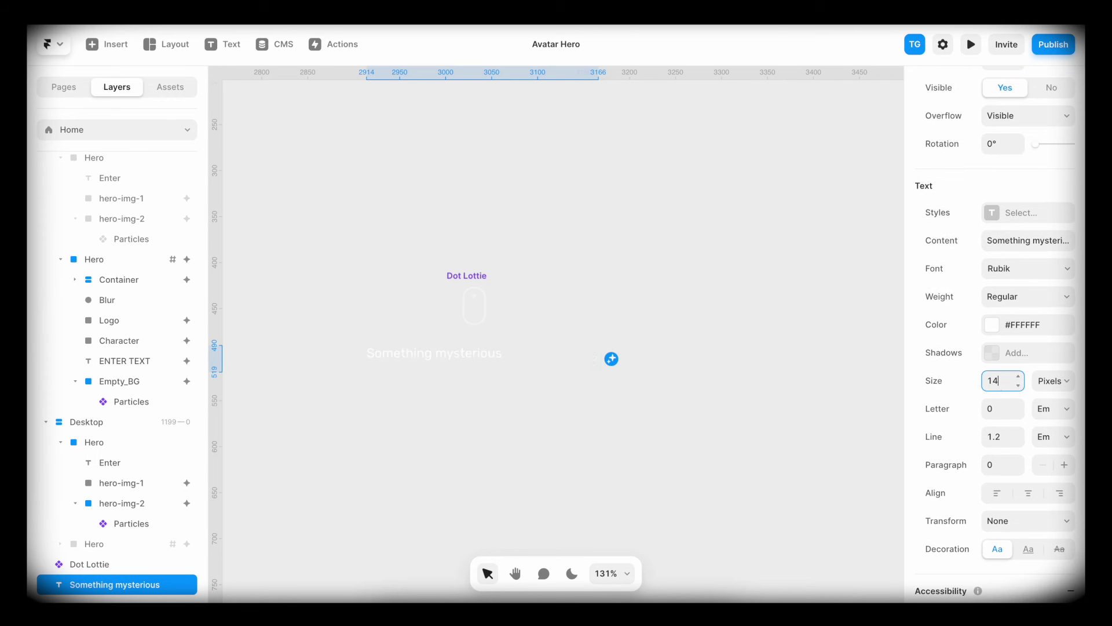
drag(465, 353, 503, 354)
Wrap the Dot Lottie and the "Something mysterious" text in a frame and remove the frame's fill.
drag(579, 410, 375, 263)
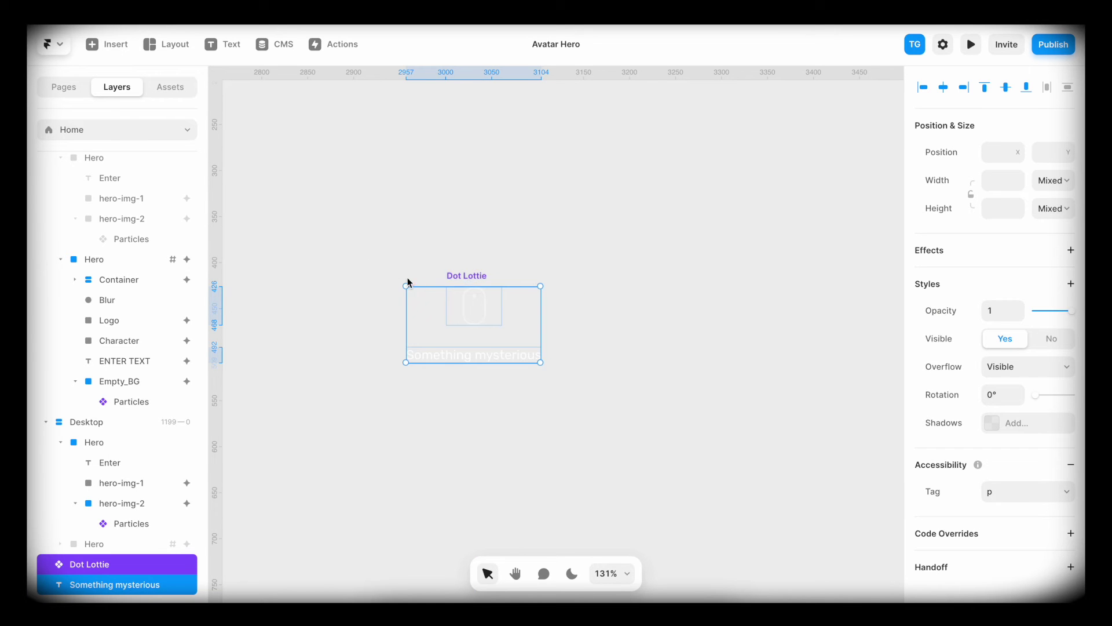
right_click(474, 318)
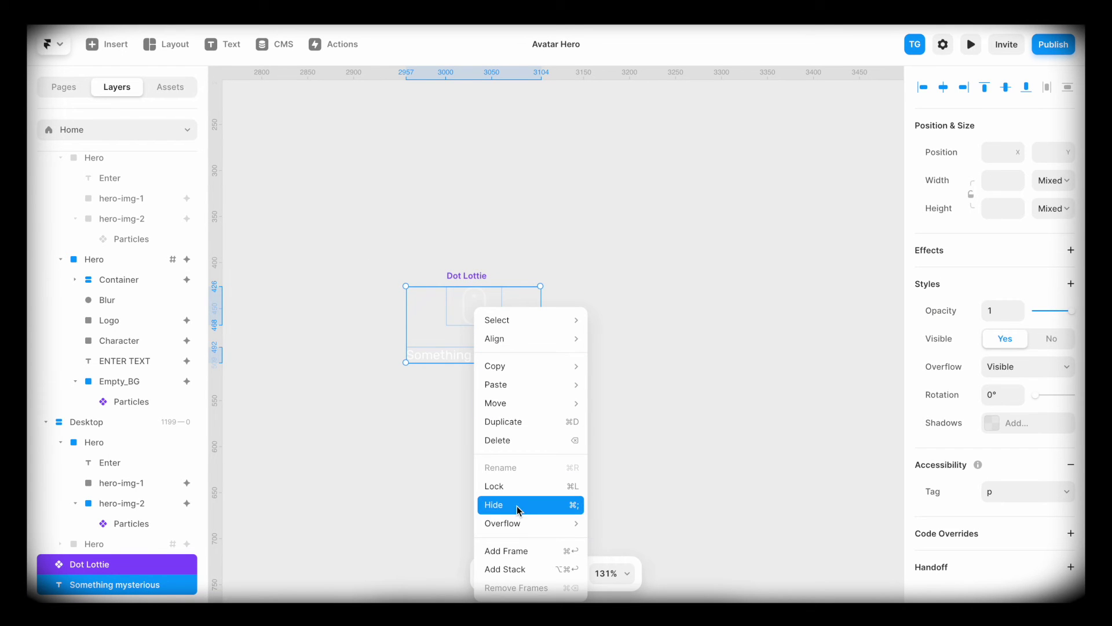
click(524, 552)
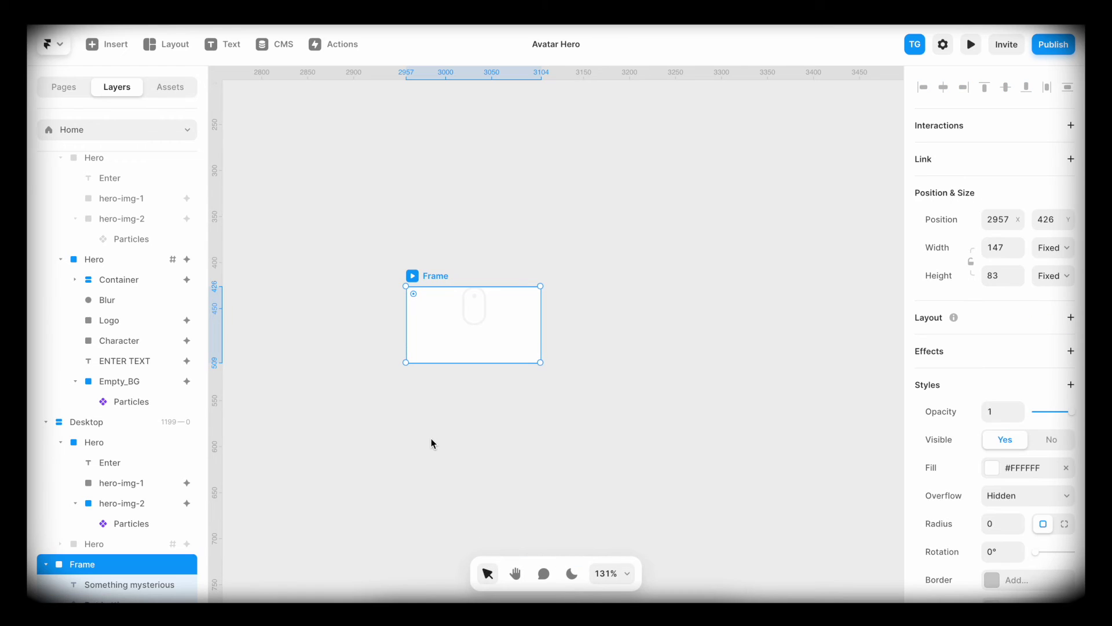
click(1067, 469)
Move the frame onto the rock as the top layer of the Desktop Hero and centre it horizontally.
key(h)
drag(360, 440, 803, 371)
scroll(675, 395, down, 5)
key(space)
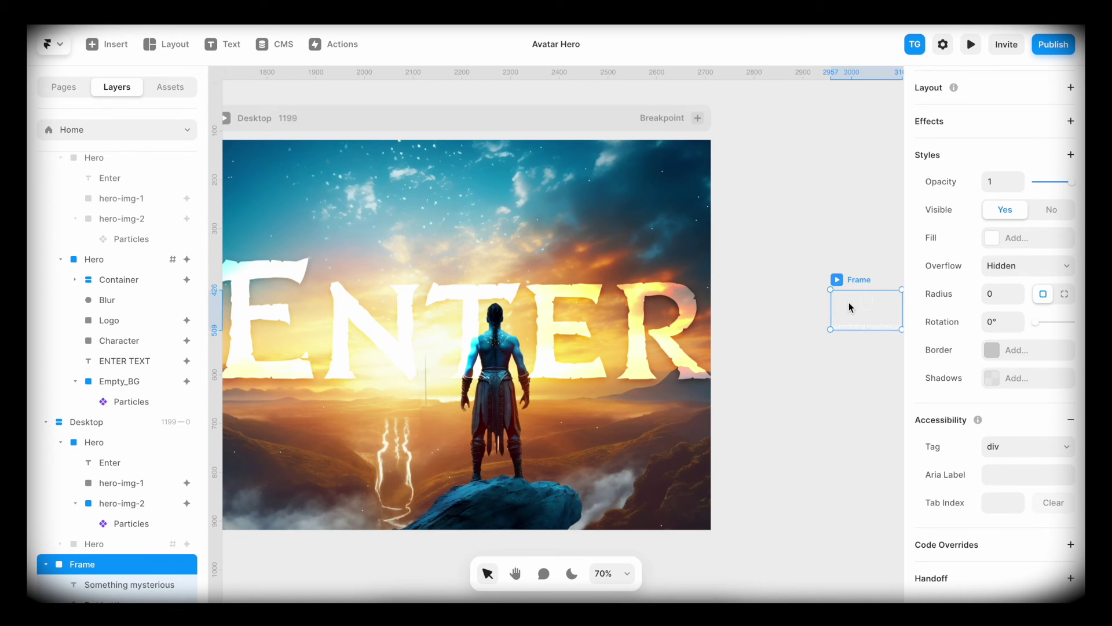
drag(844, 315, 481, 472)
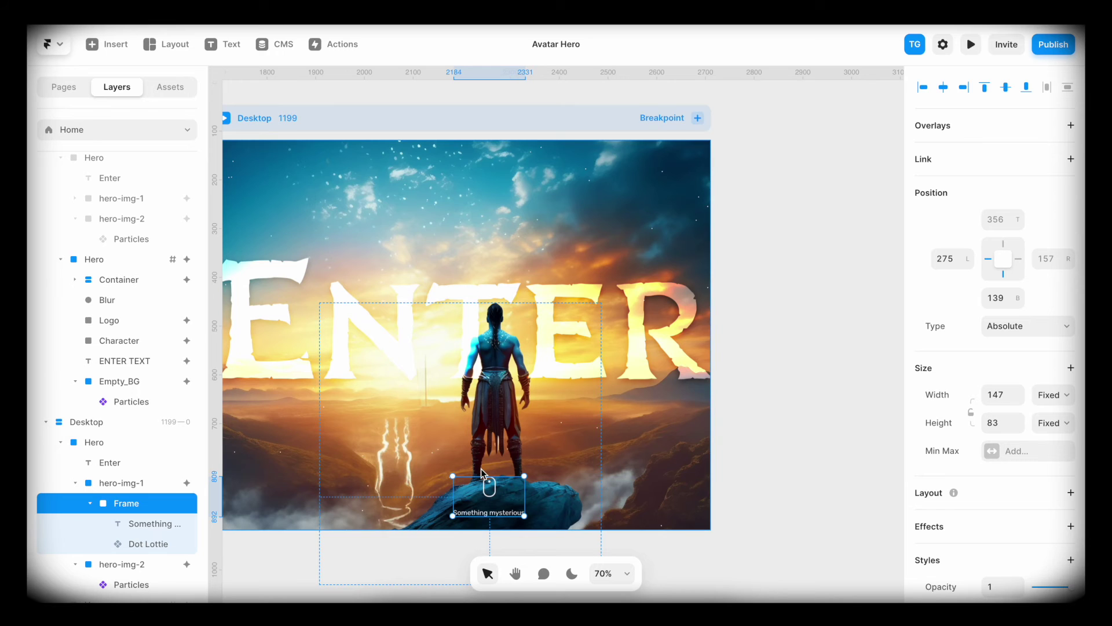
scroll(110, 464, down, 1)
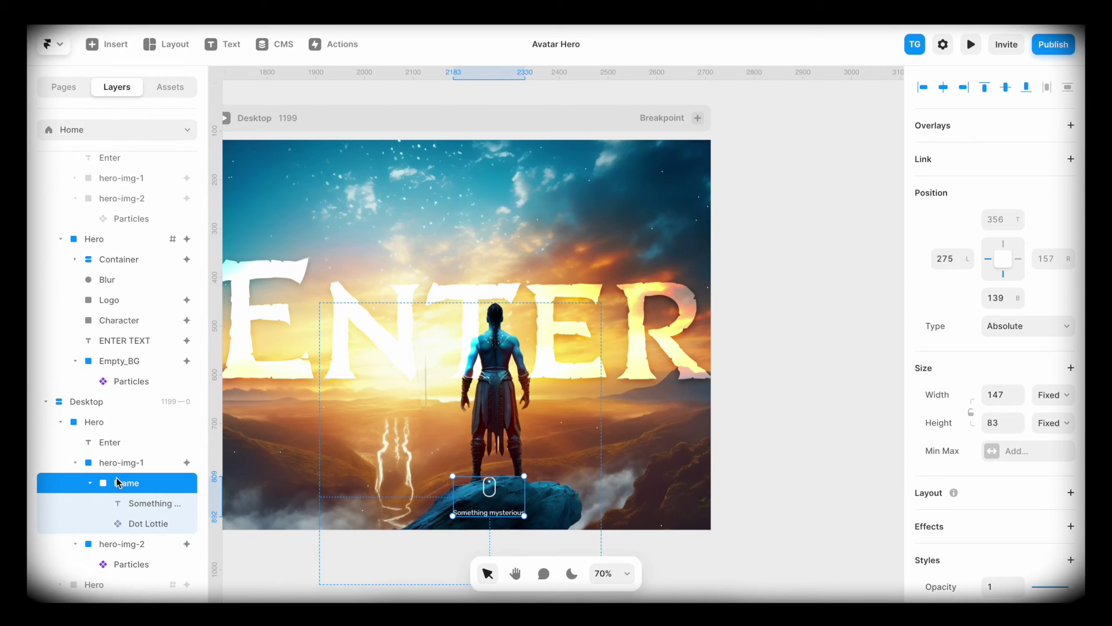
drag(114, 486, 108, 438)
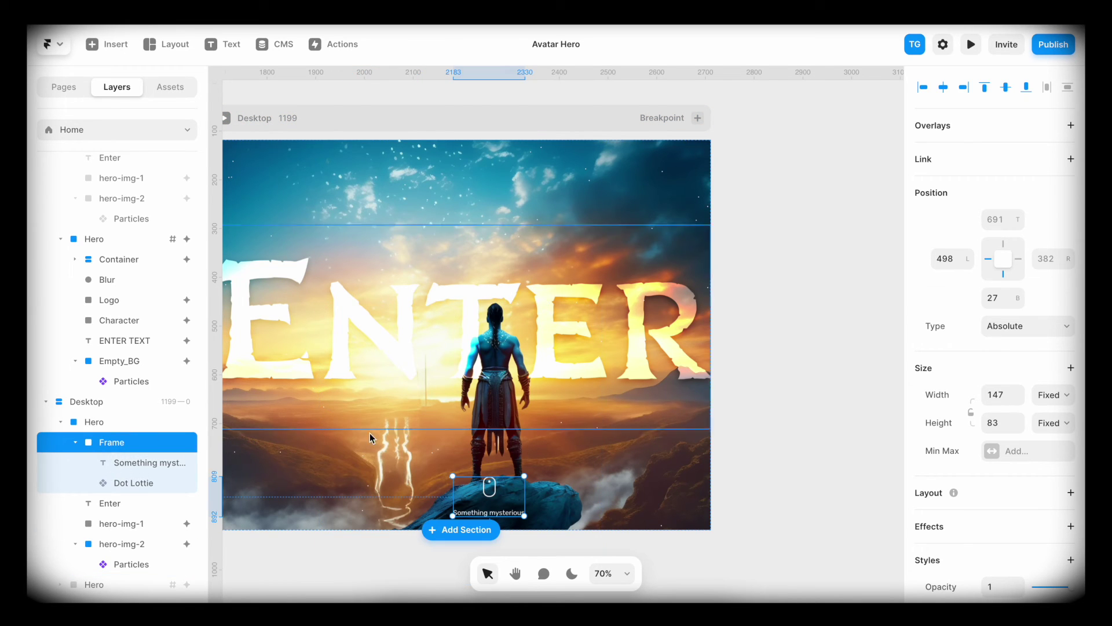
click(943, 88)
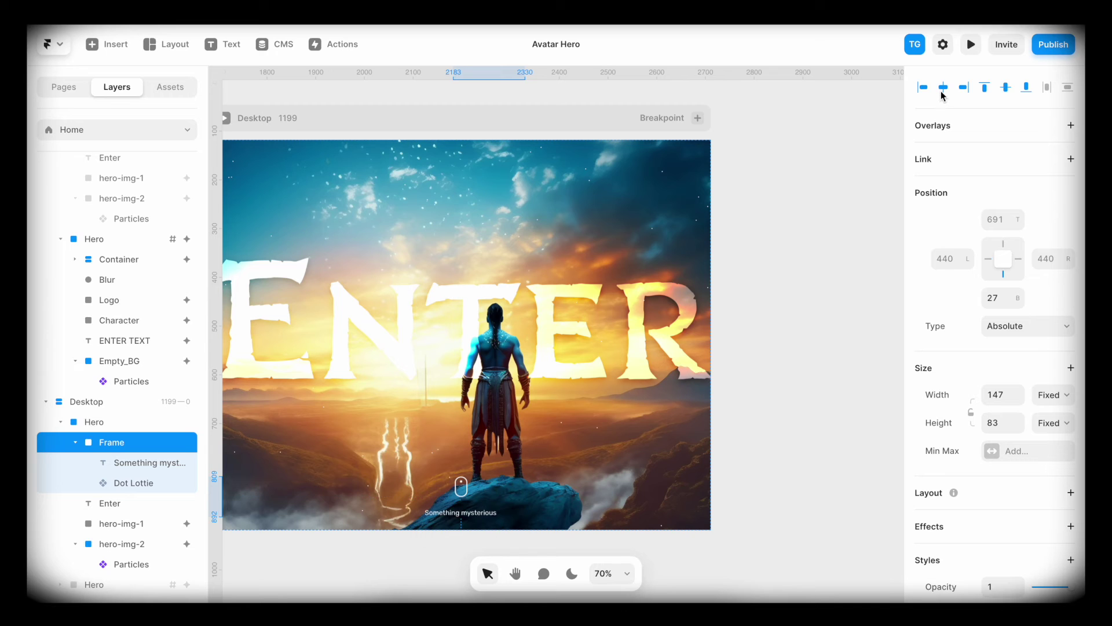
Give the frame a vertical Stack layout with Fit Content height and a gap of 20.
scroll(950, 260, down, 1)
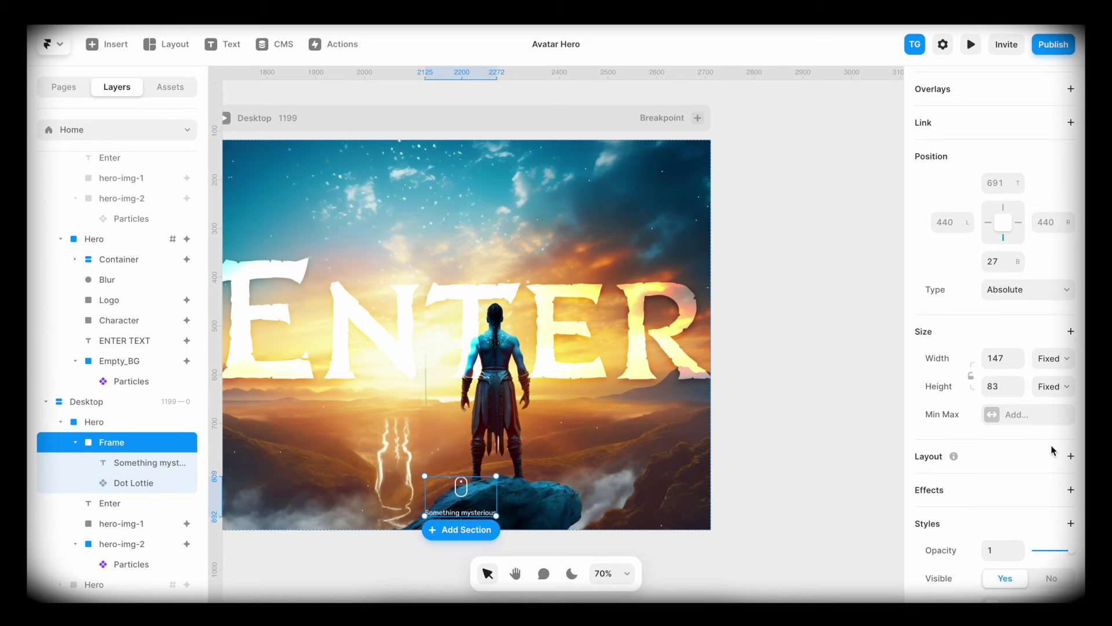
click(1070, 457)
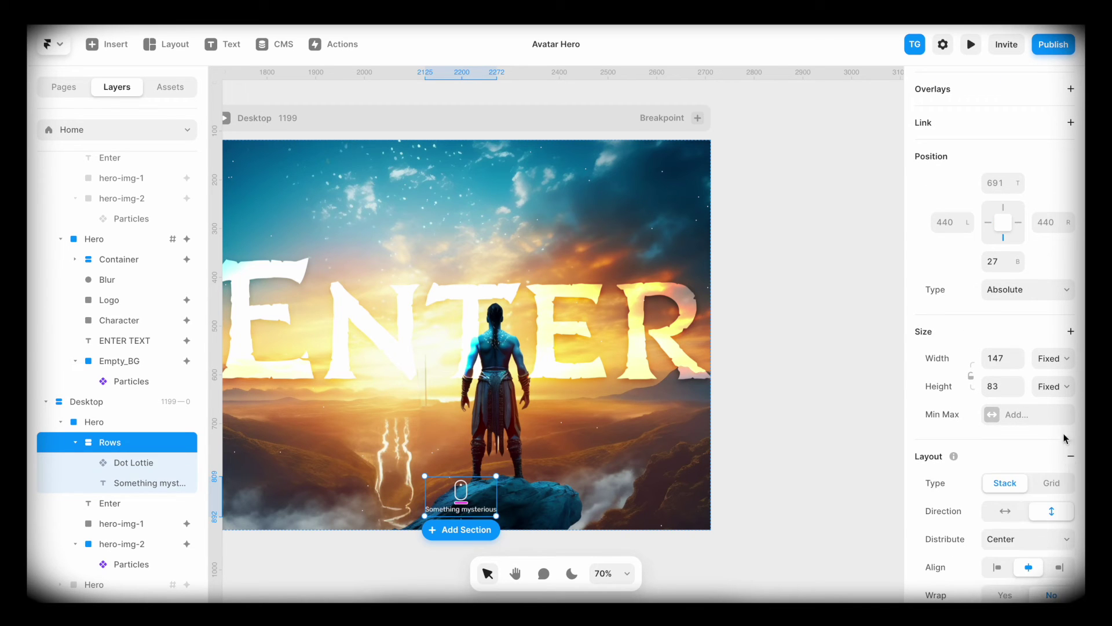
click(1053, 388)
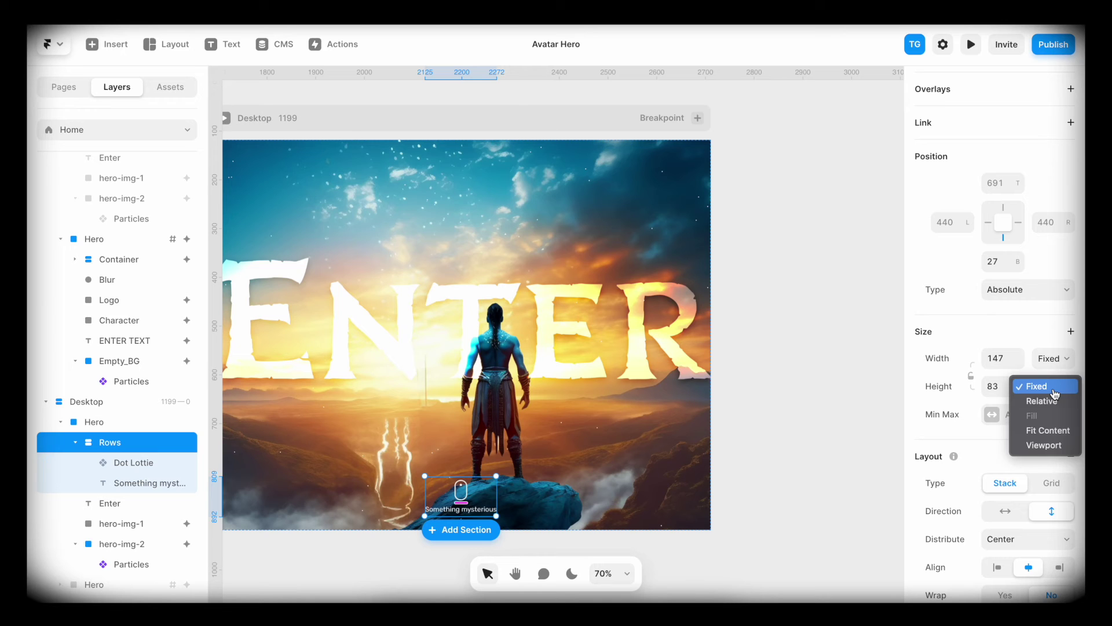
click(1050, 431)
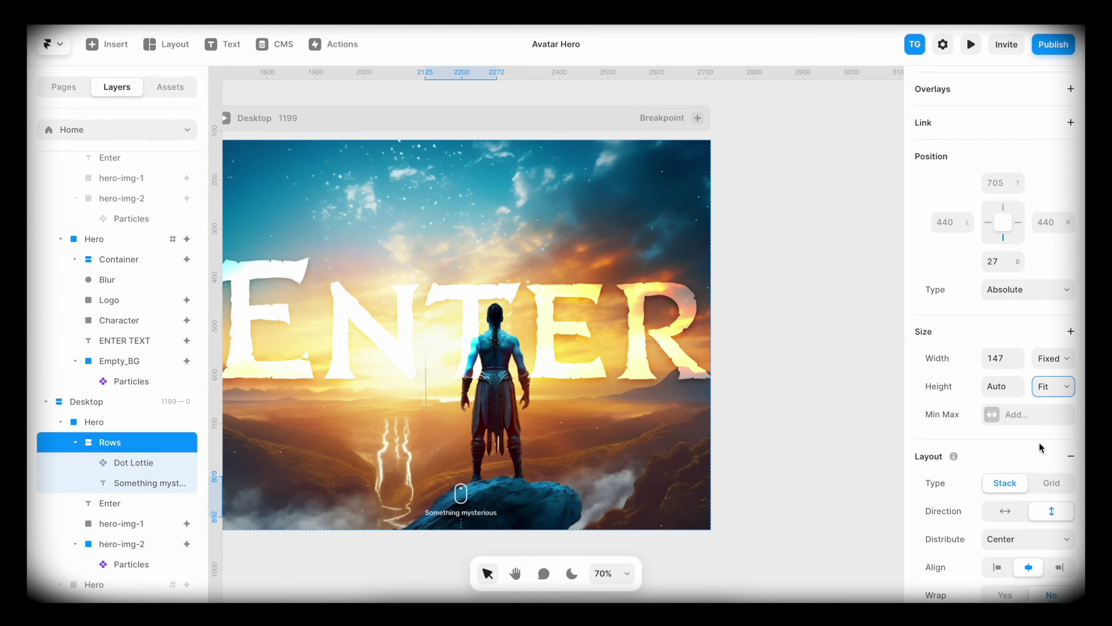
scroll(1040, 442, down, 3)
scroll(1039, 442, down, 1)
click(1000, 437)
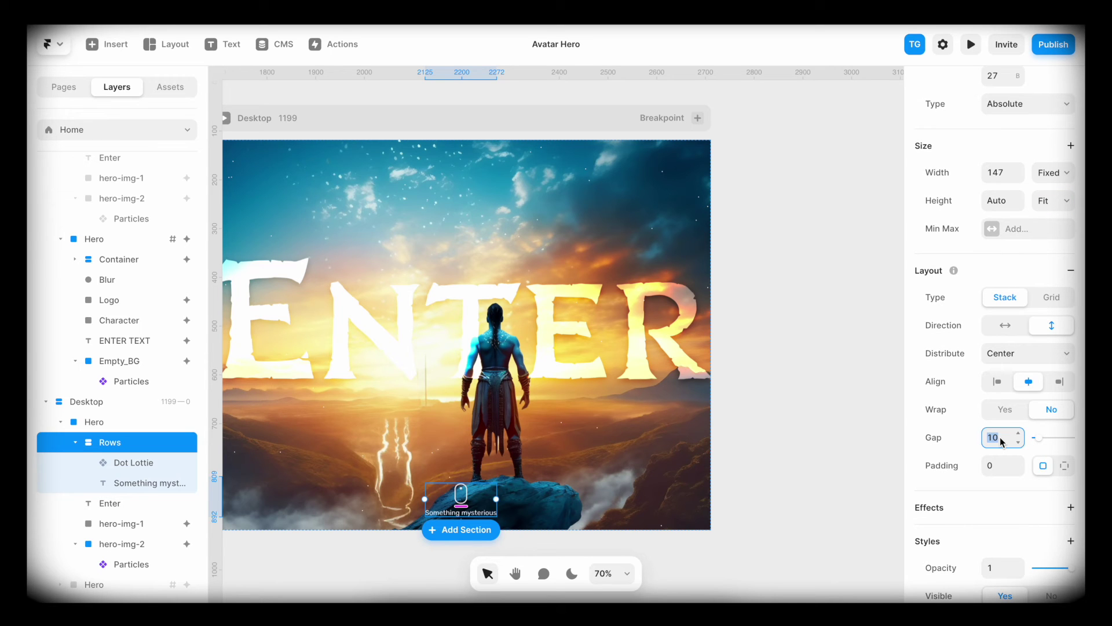
text(20)
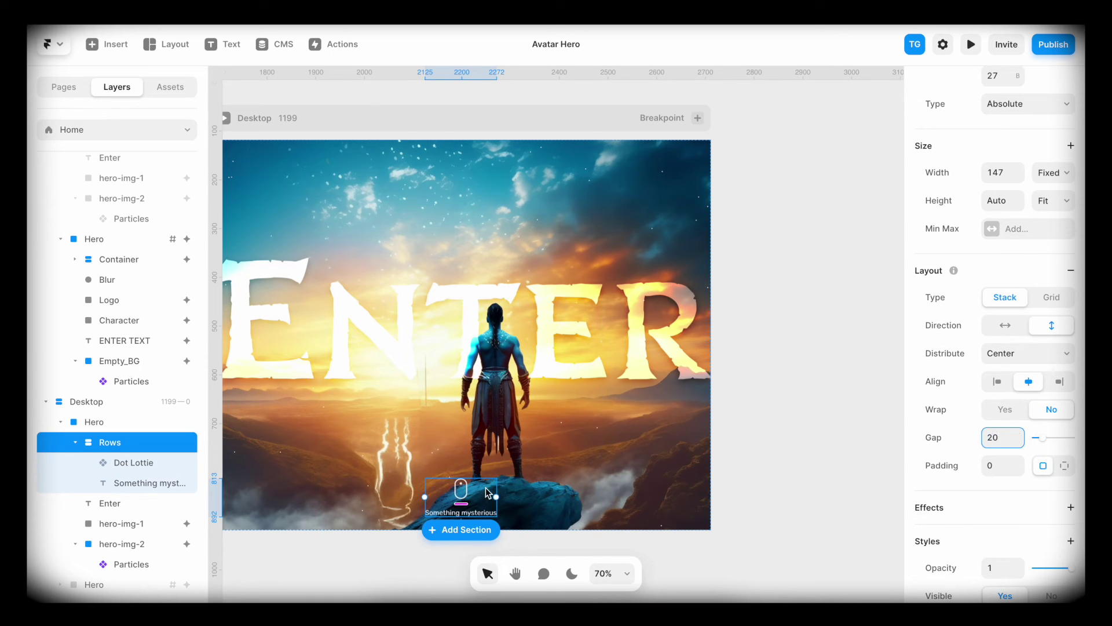
Set the bottom offset of the mouse animation and text stack to 48.
scroll(944, 359, up, 4)
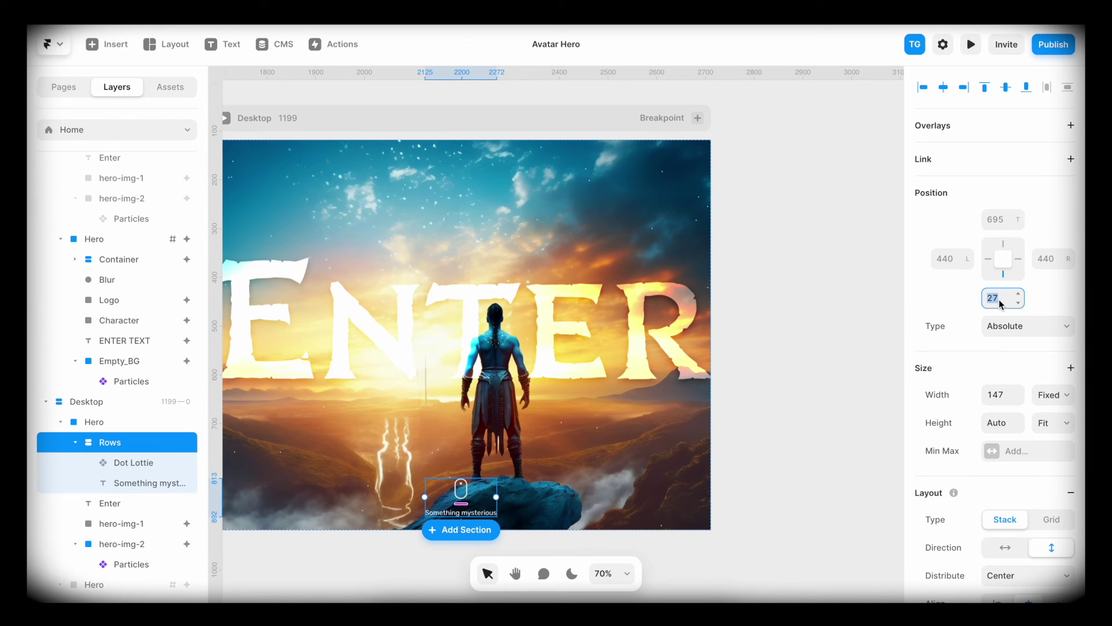
text(48)
key(Return)
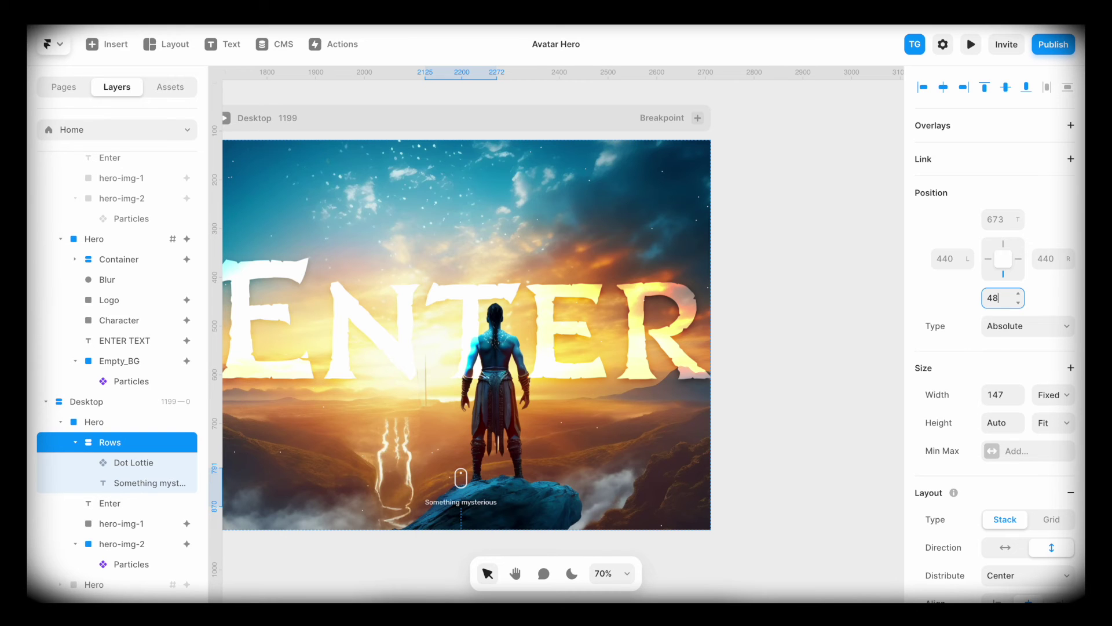
click(843, 334)
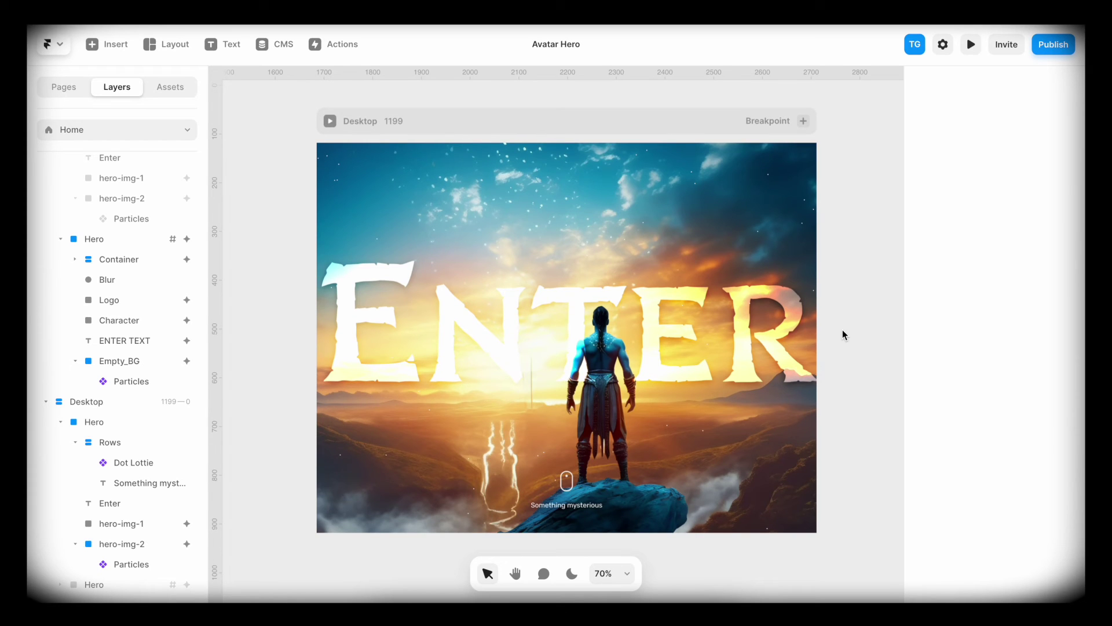
Import avatar-logo.svg from the Avatar folder onto the canvas beside the Desktop breakpoint.
scroll(414, 553, down, 1)
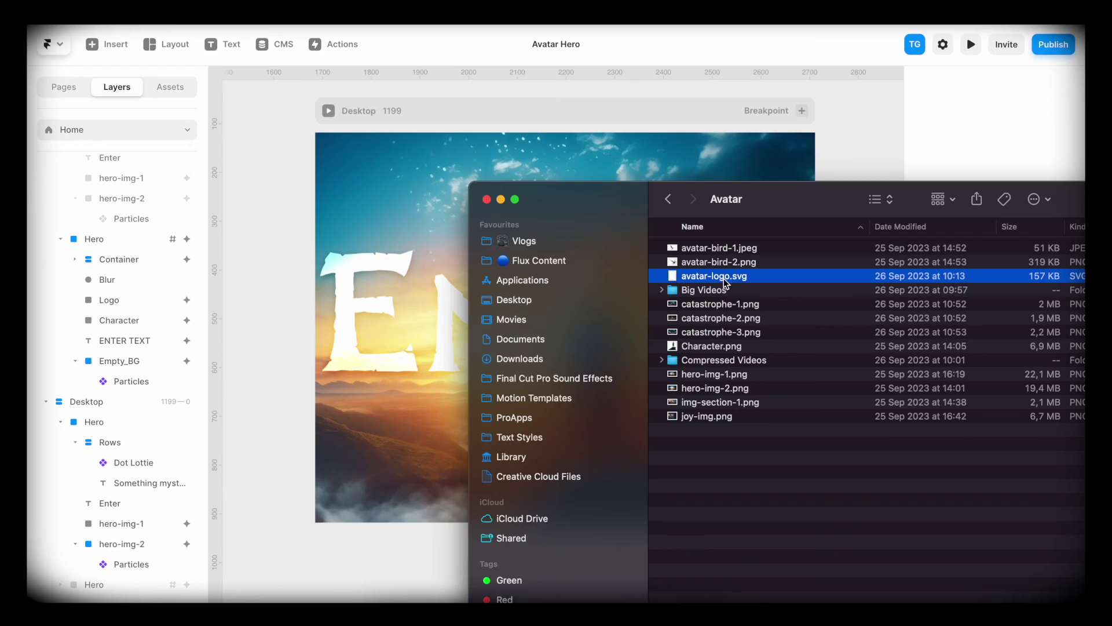
drag(726, 283, 273, 430)
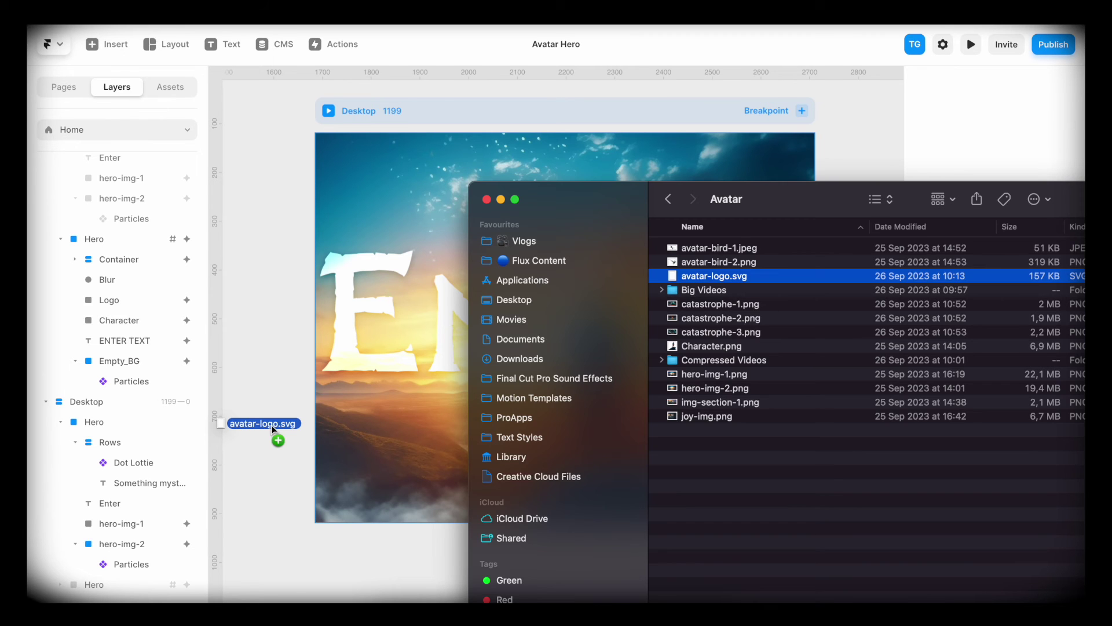
drag(273, 429, 272, 426)
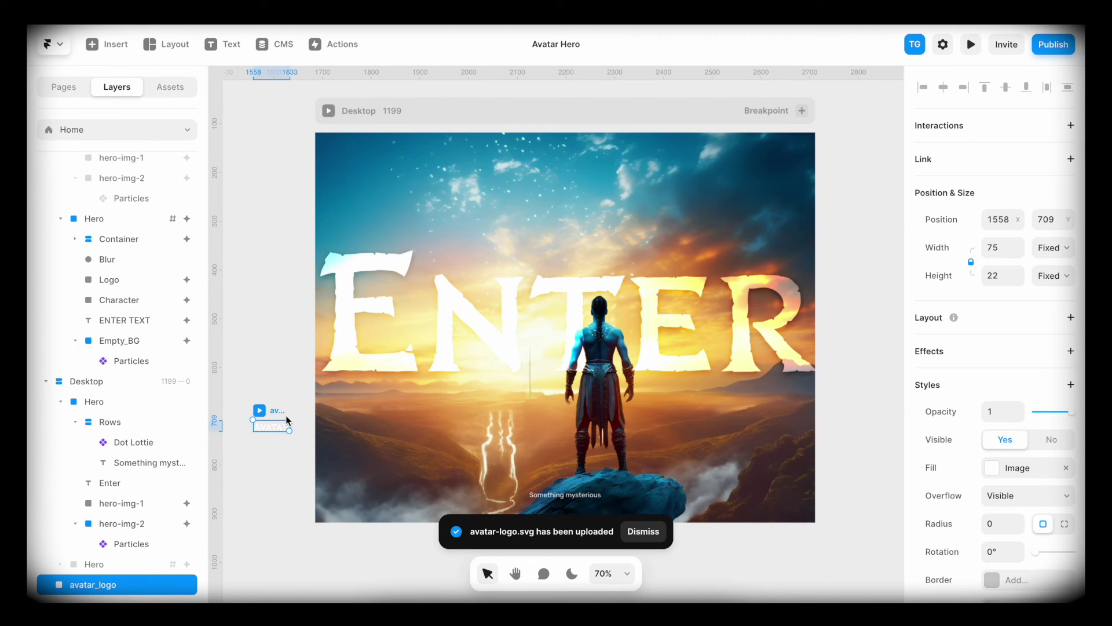
Place the Avatar logo centred above the "Enter" title at about 157 × 46 and order it directly below Rows in the Desktop Hero.
drag(290, 431, 566, 224)
drag(565, 225, 565, 218)
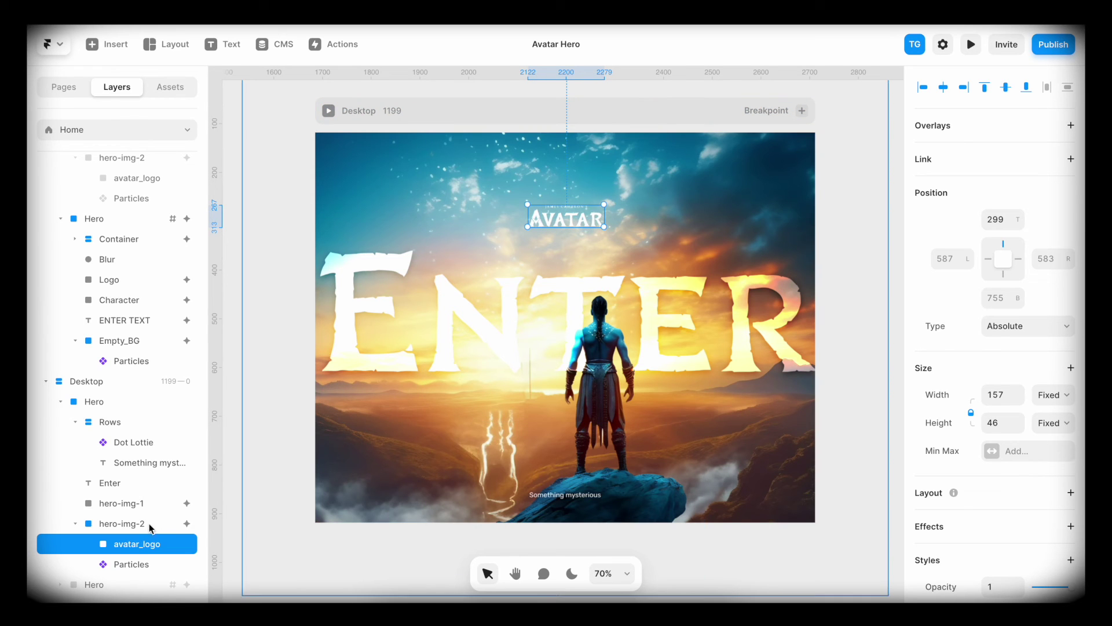
drag(148, 542, 117, 477)
Set the Avatar logo's top offset to 48.
click(1001, 220)
text(48)
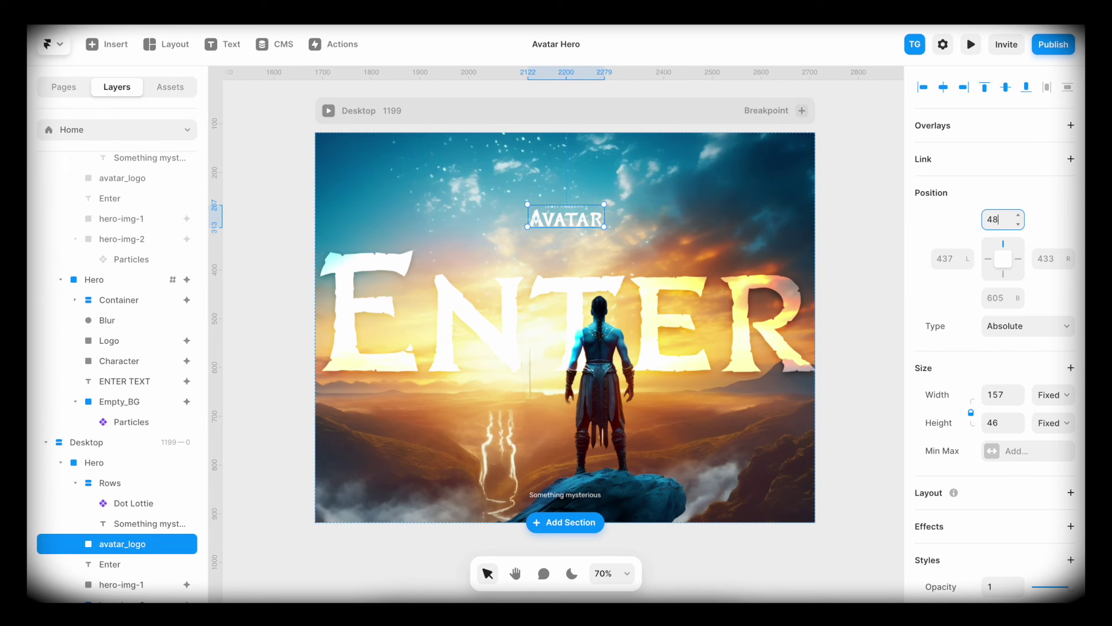
key(Return)
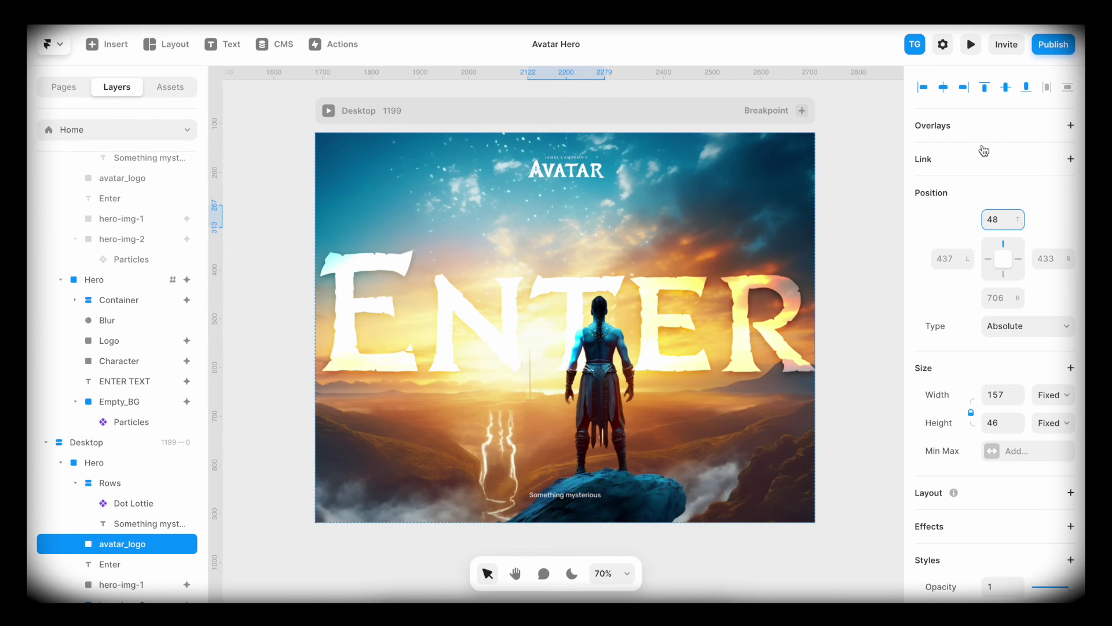
Move the character image hero-img-1 above the Enter text in the Desktop Hero's layer order.
click(396, 415)
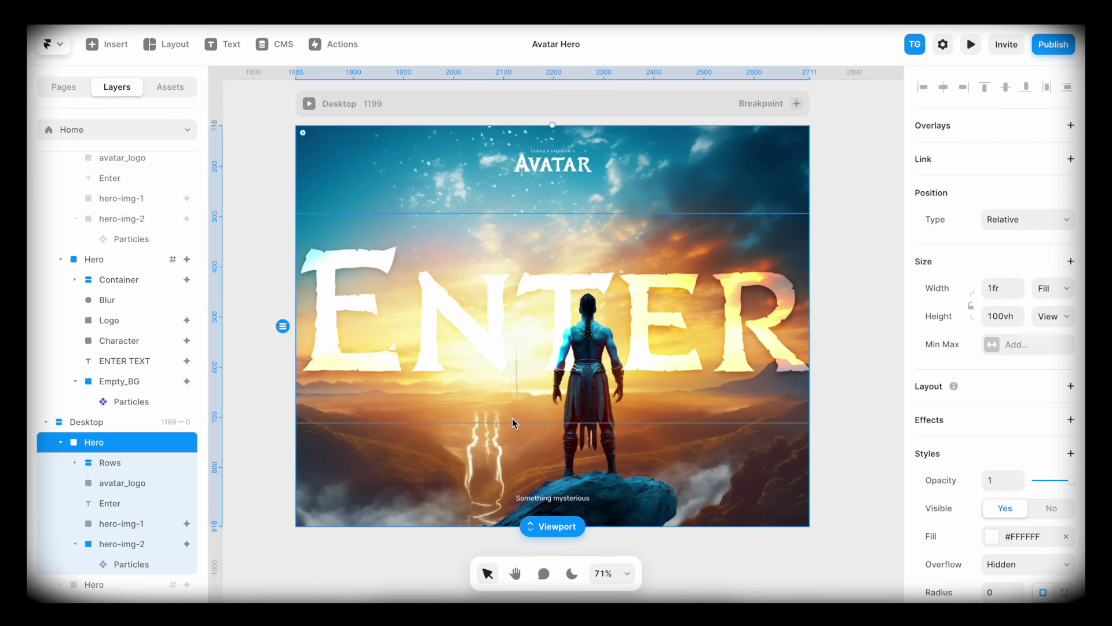
click(593, 424)
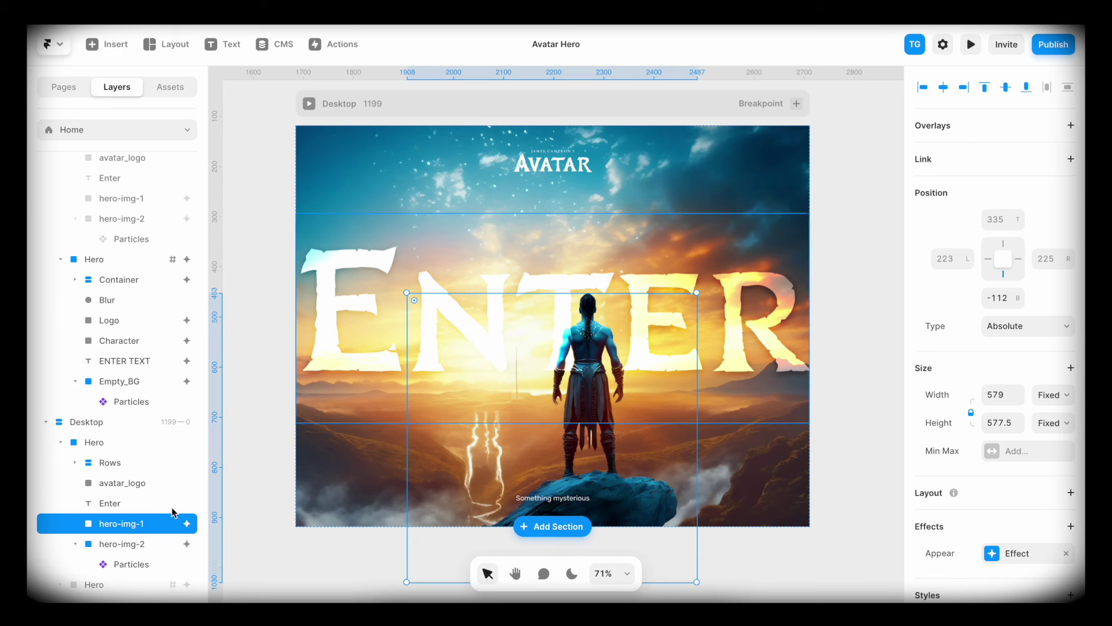
drag(128, 525, 128, 505)
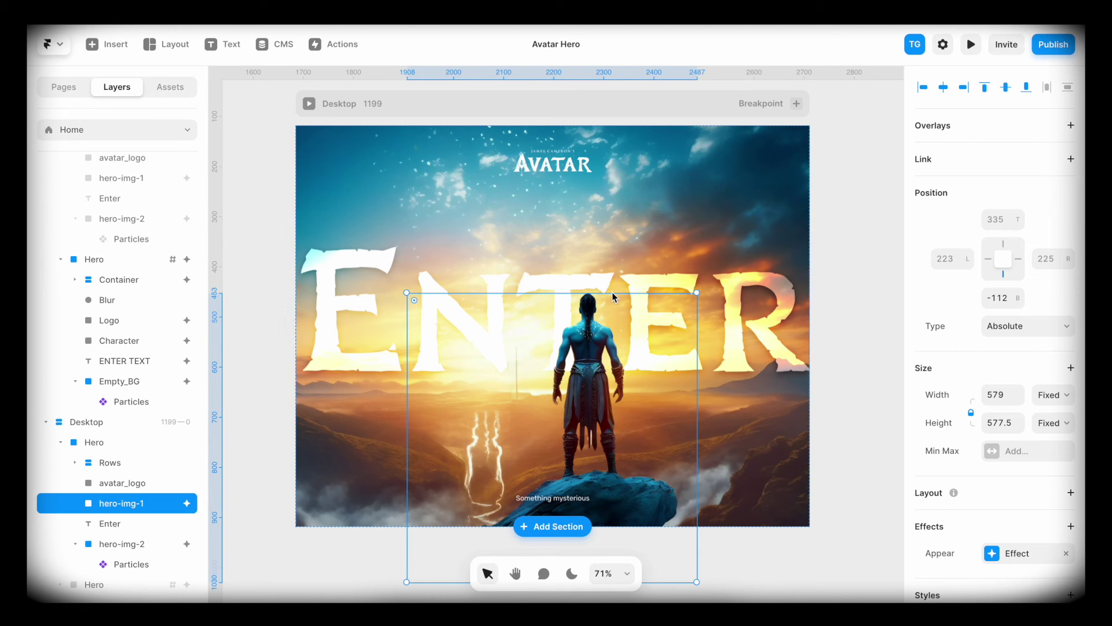
Inspect the Desktop Hero's logo, "Enter" title and scroll prompt stack on the canvas.
click(612, 267)
click(310, 104)
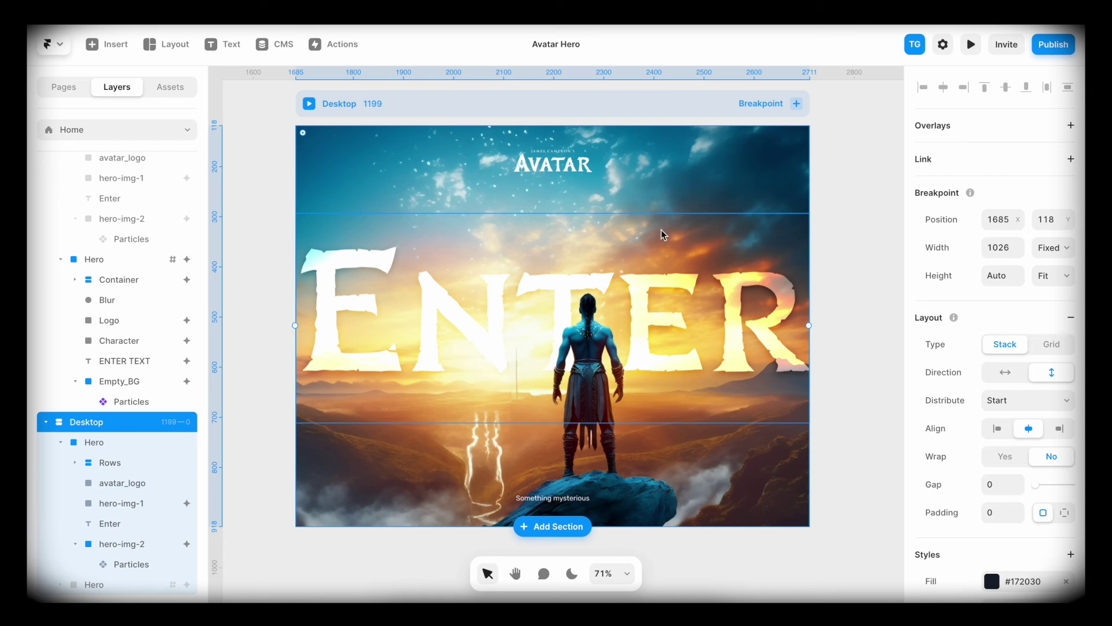
click(575, 162)
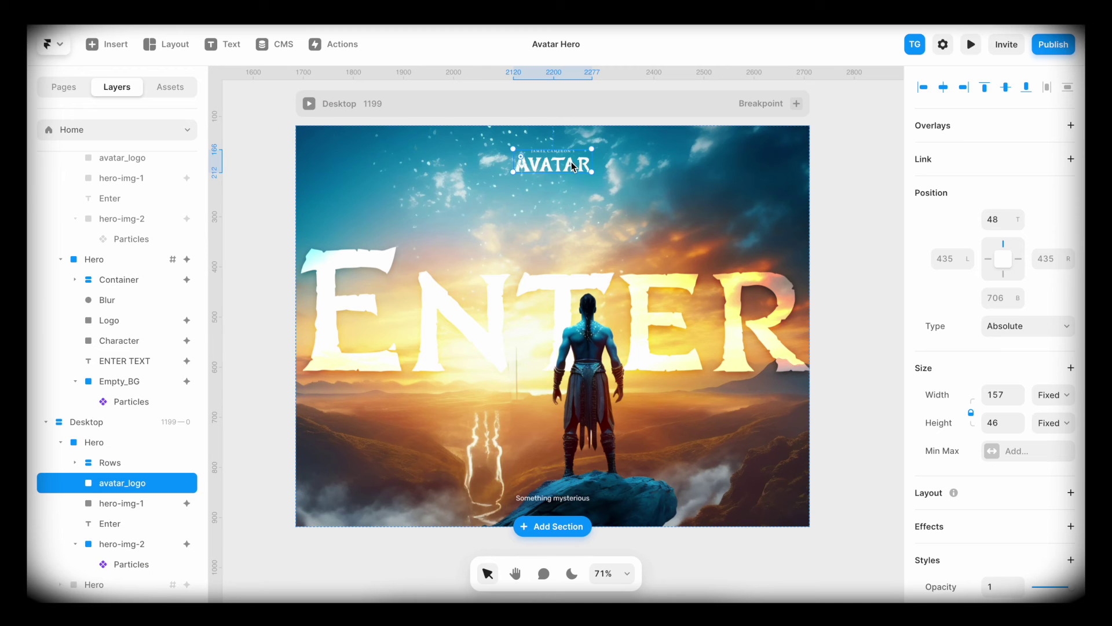
click(722, 297)
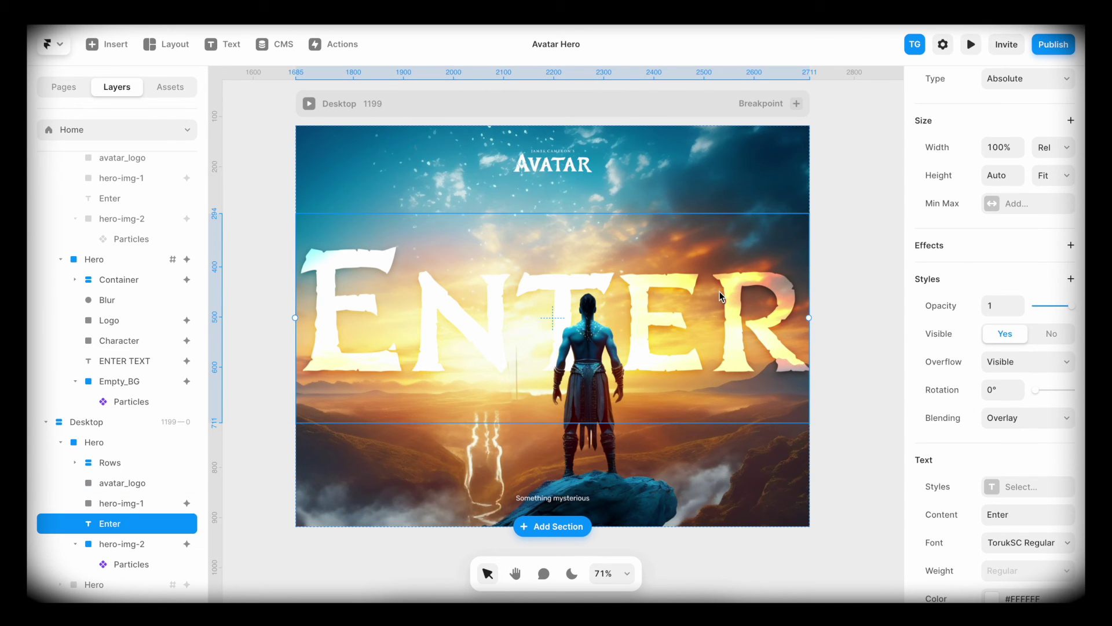
click(576, 491)
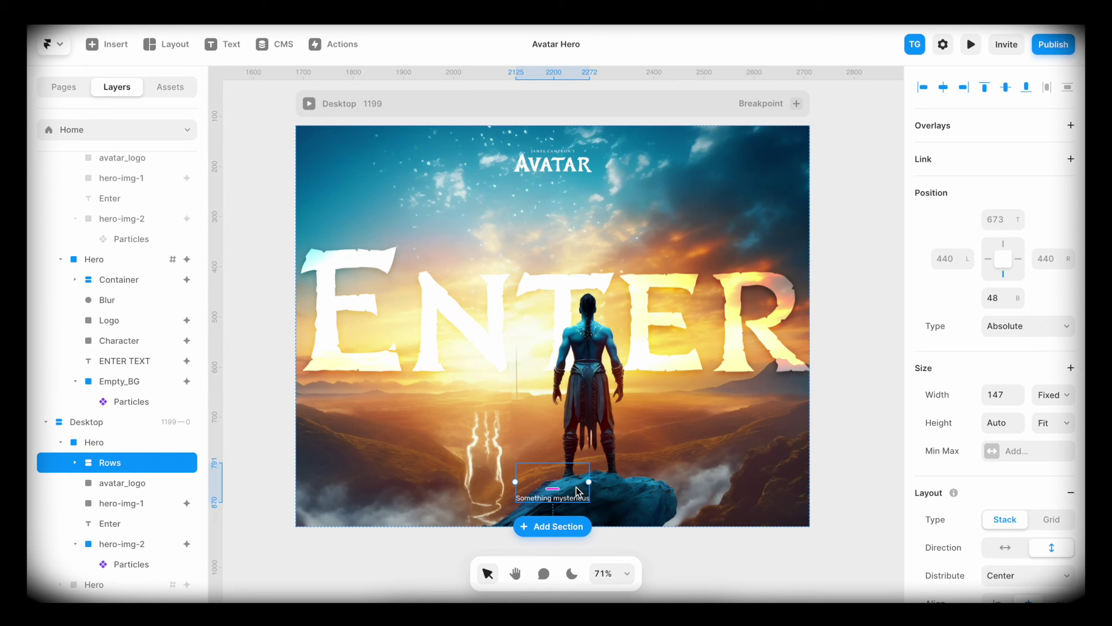
click(599, 199)
click(745, 305)
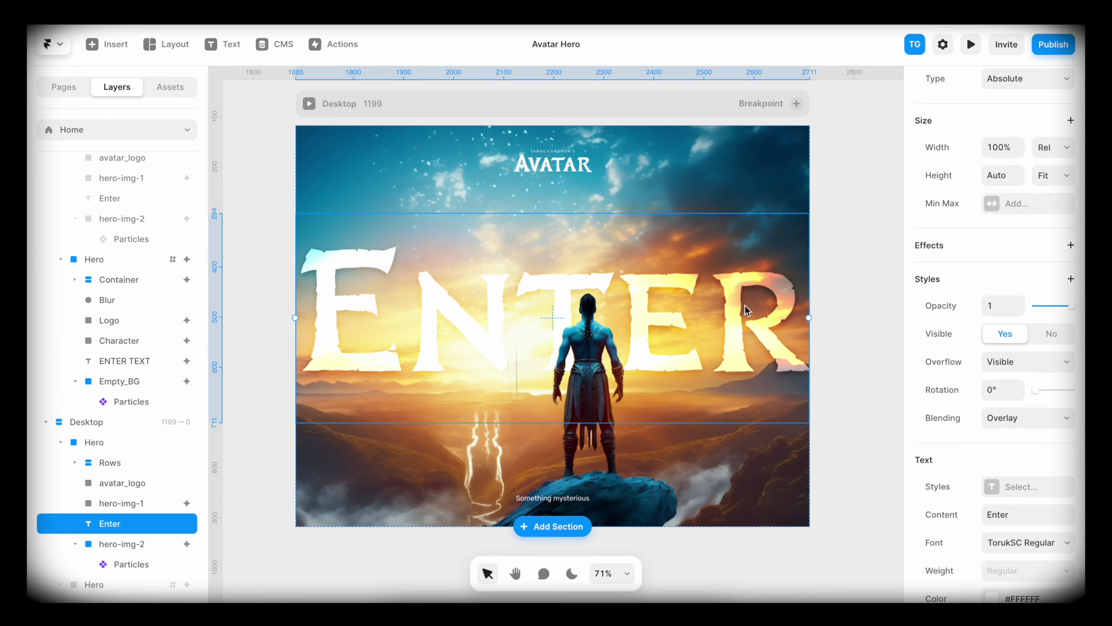
double_click(566, 495)
key(Escape)
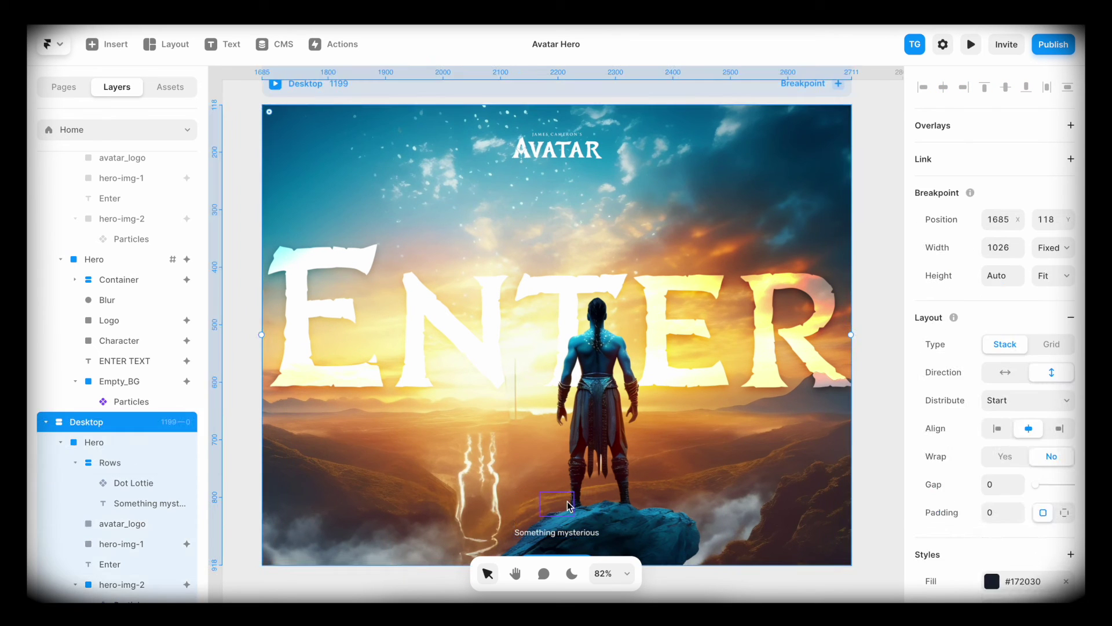
Check the Dot Lottie mouse animation in the page preview and return to the canvas.
click(558, 503)
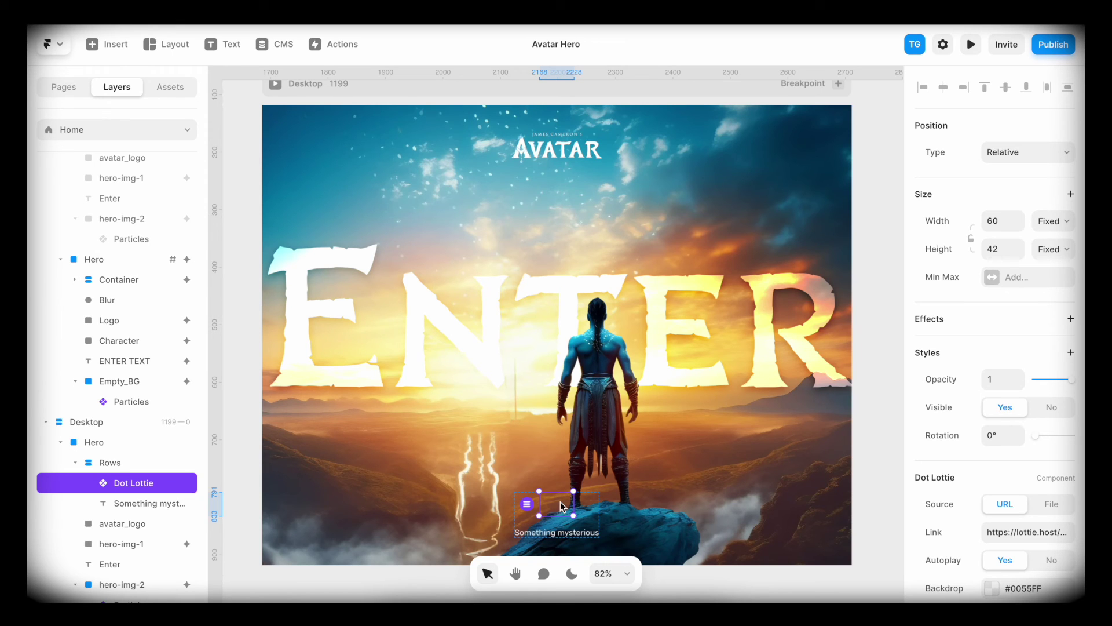
key(ctrl+p)
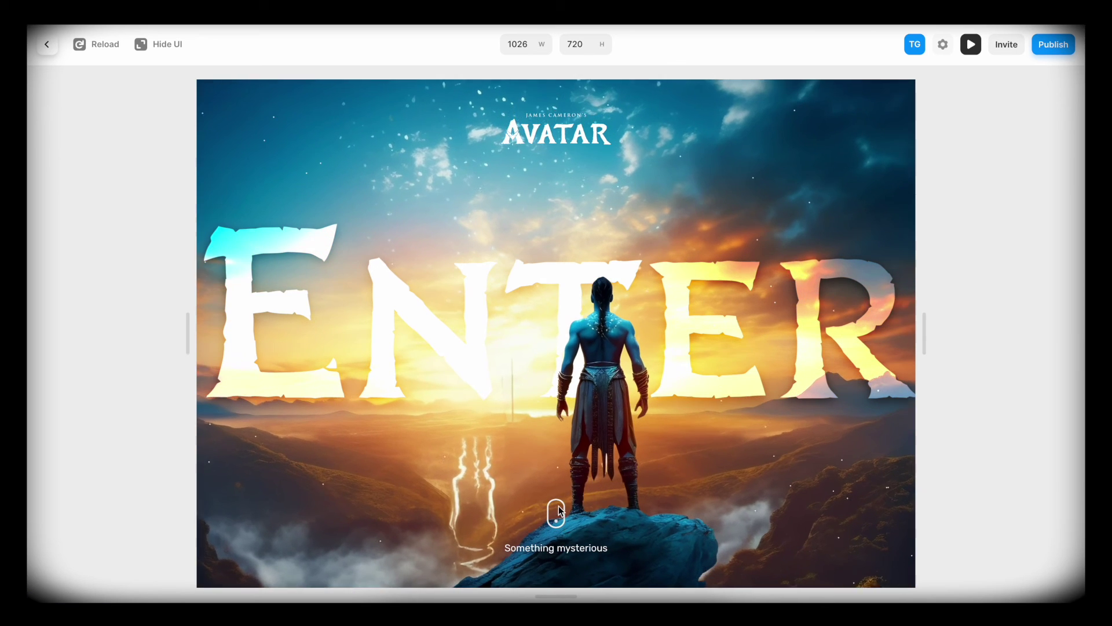
key(Escape)
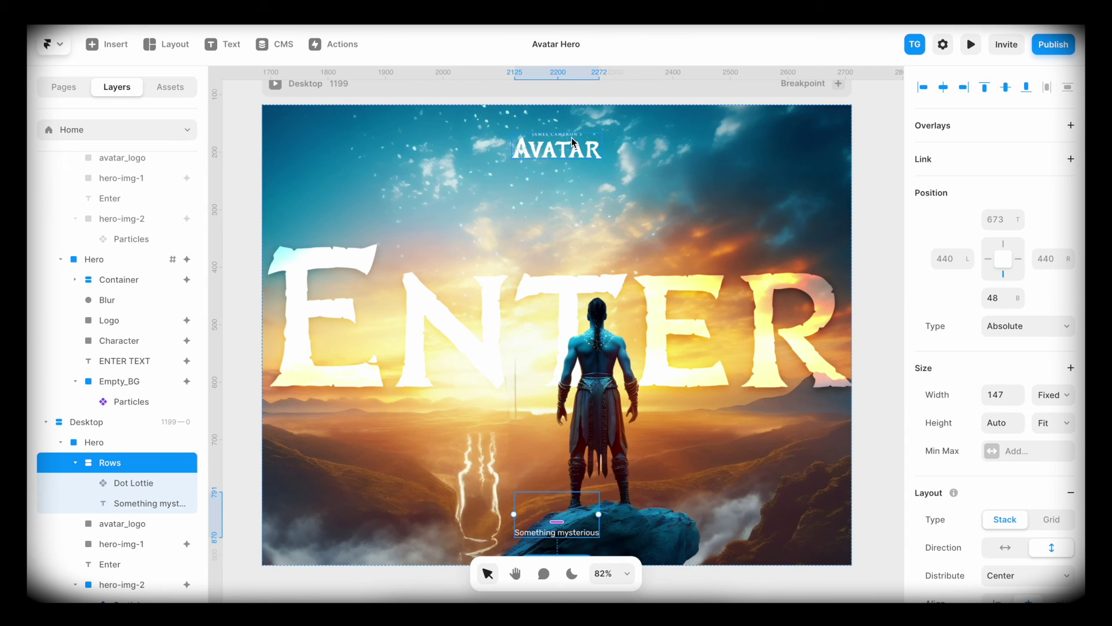
Add an Appear effect to the Avatar logo based on Slide In Top with a Y offset of -60, and preview it.
click(571, 140)
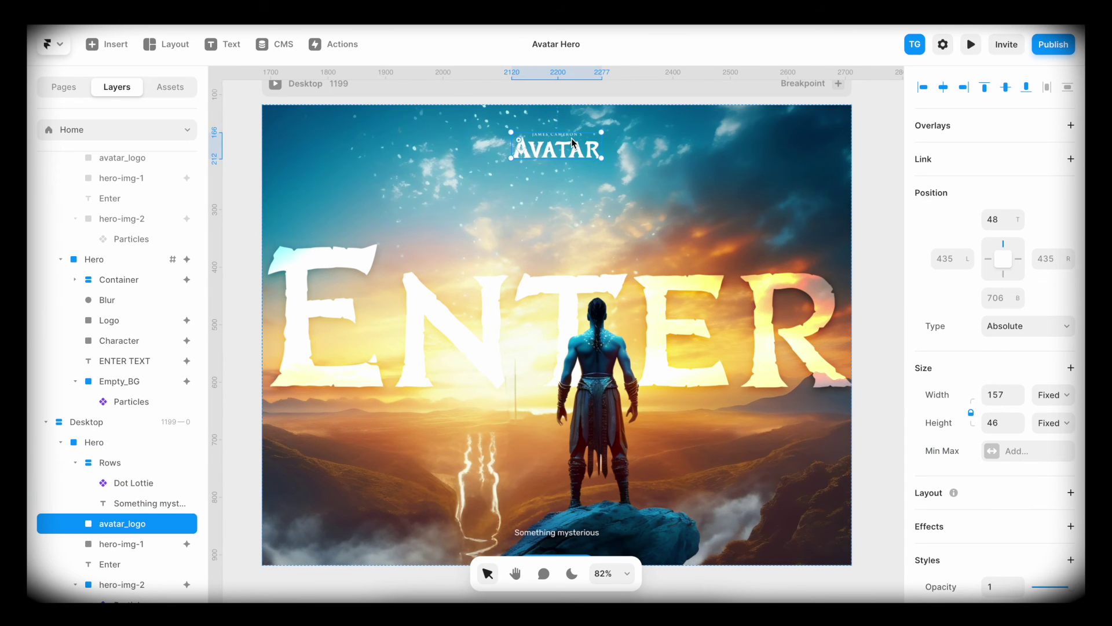
scroll(961, 354, down, 3)
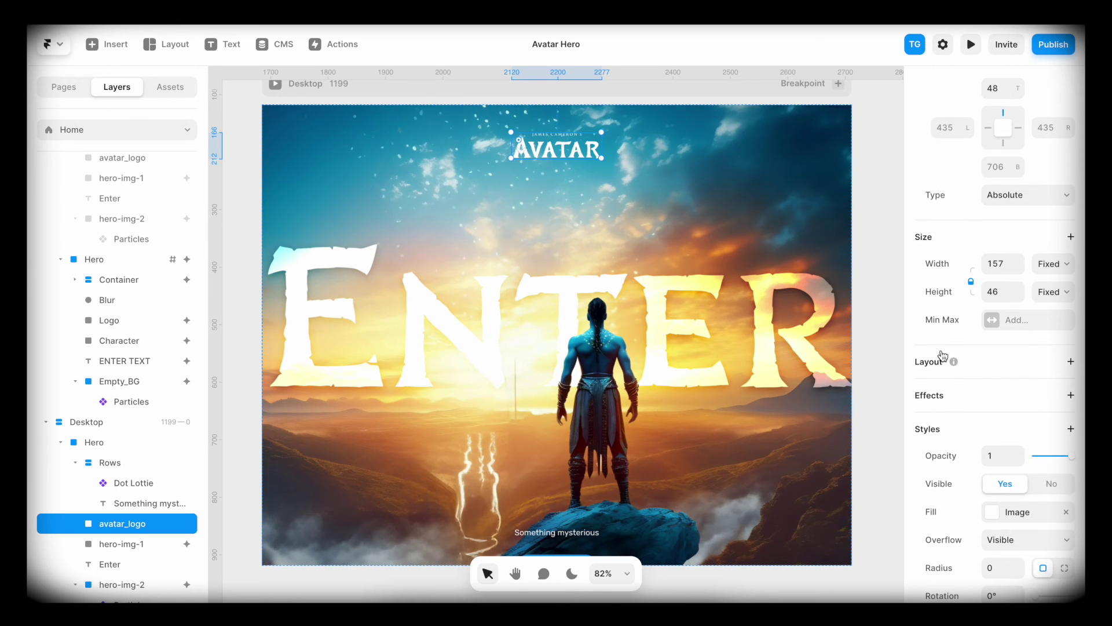
click(1071, 396)
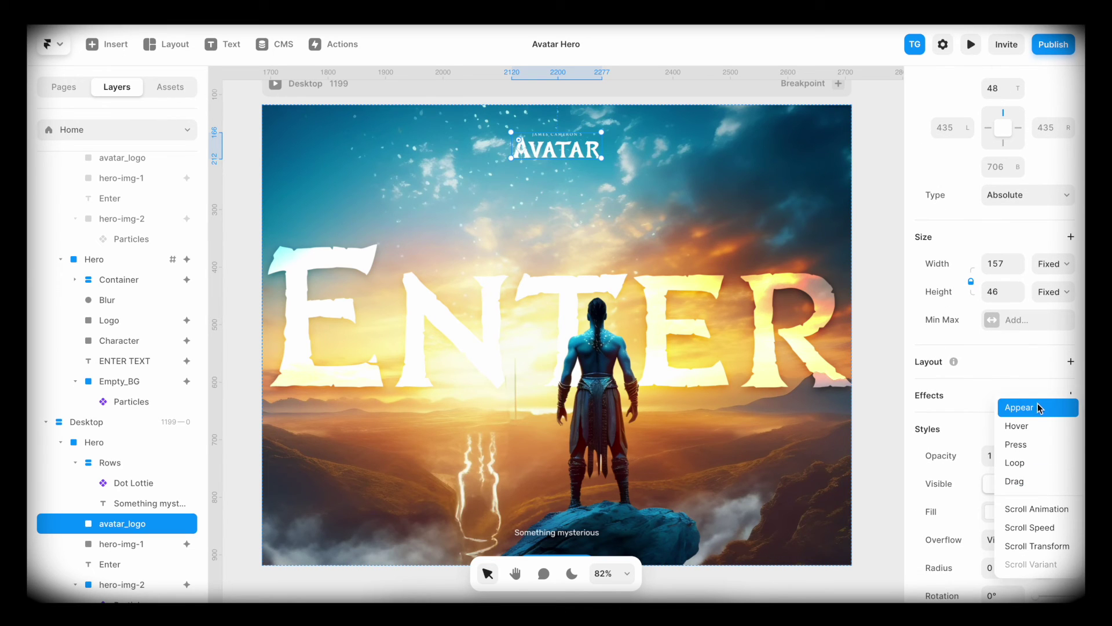
click(1036, 409)
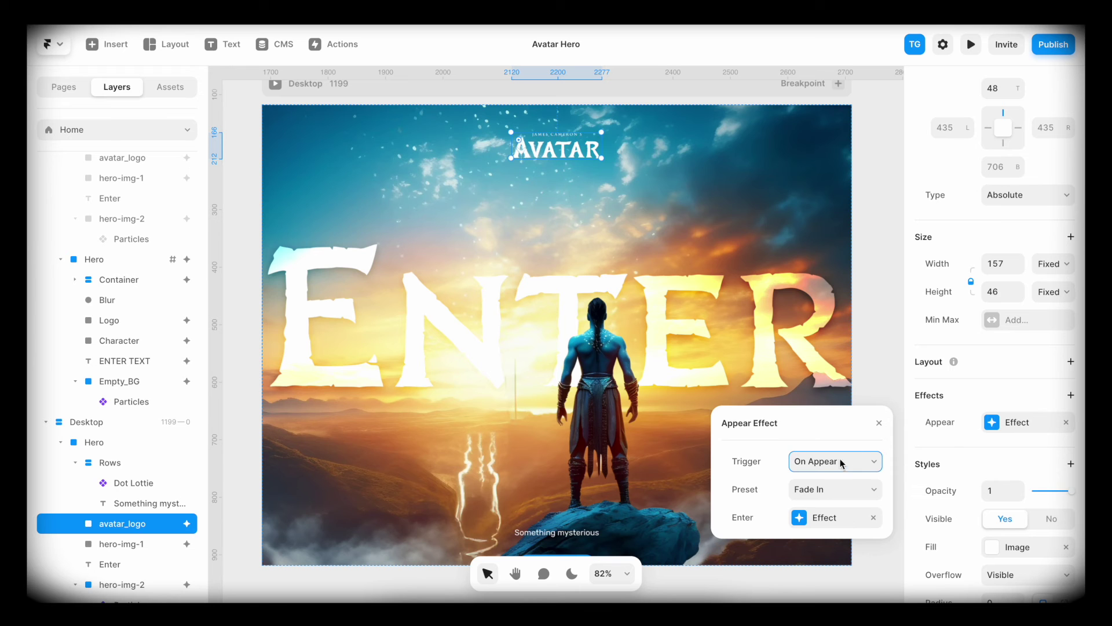
click(827, 490)
scroll(828, 492, down, 1)
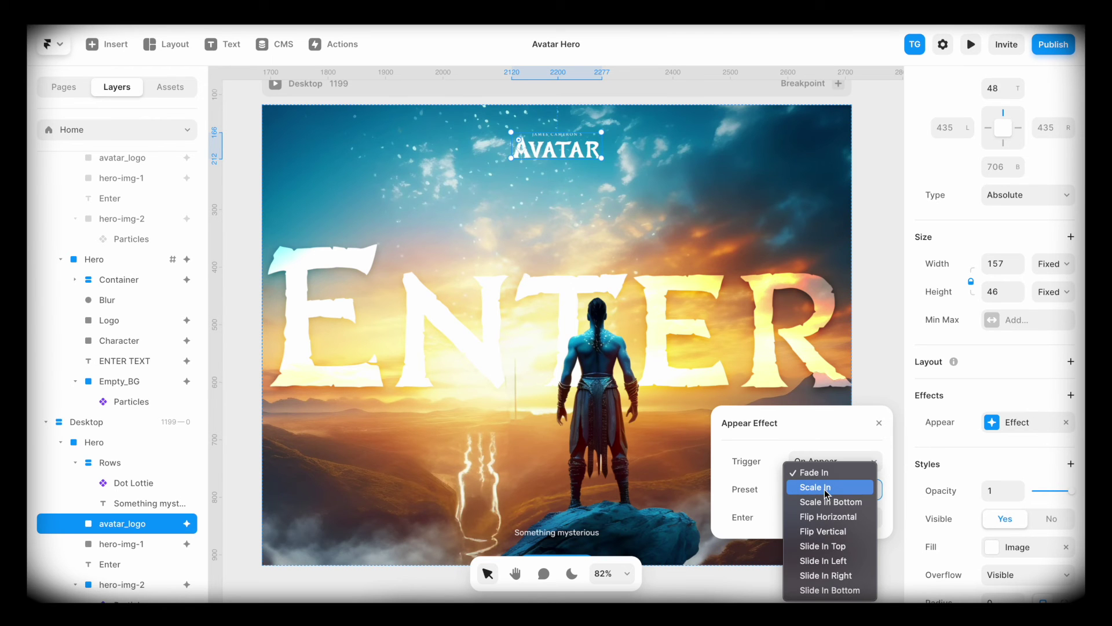
click(823, 545)
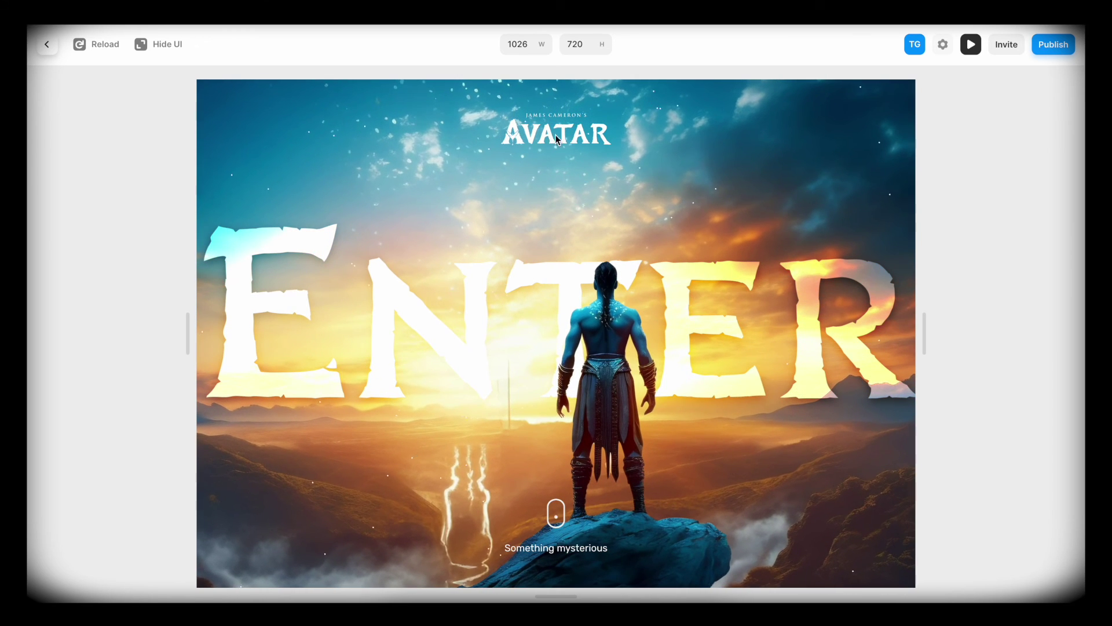
key(Escape)
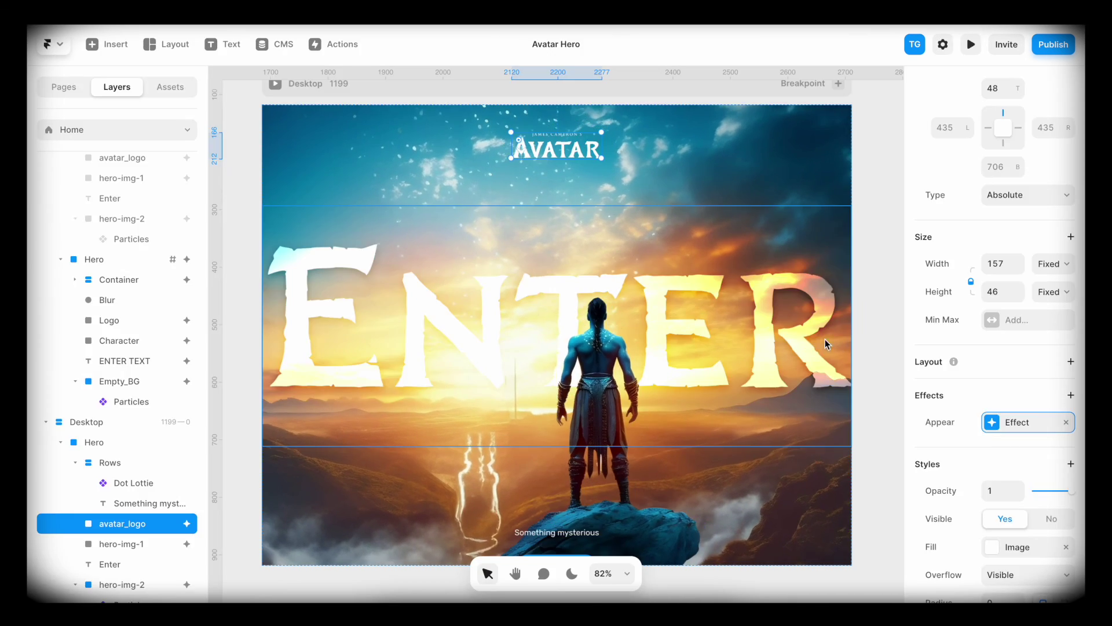
Set the logo's appear spring transition to stiffness 300, damping 60, mass 4 and a delay of 2.5 s.
click(990, 422)
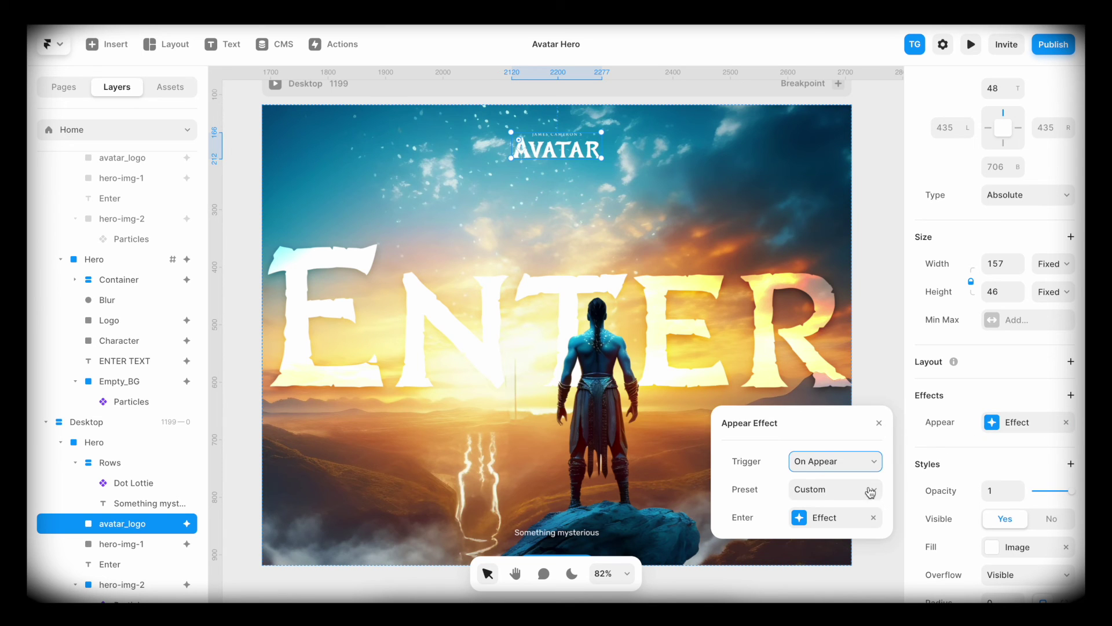
click(796, 519)
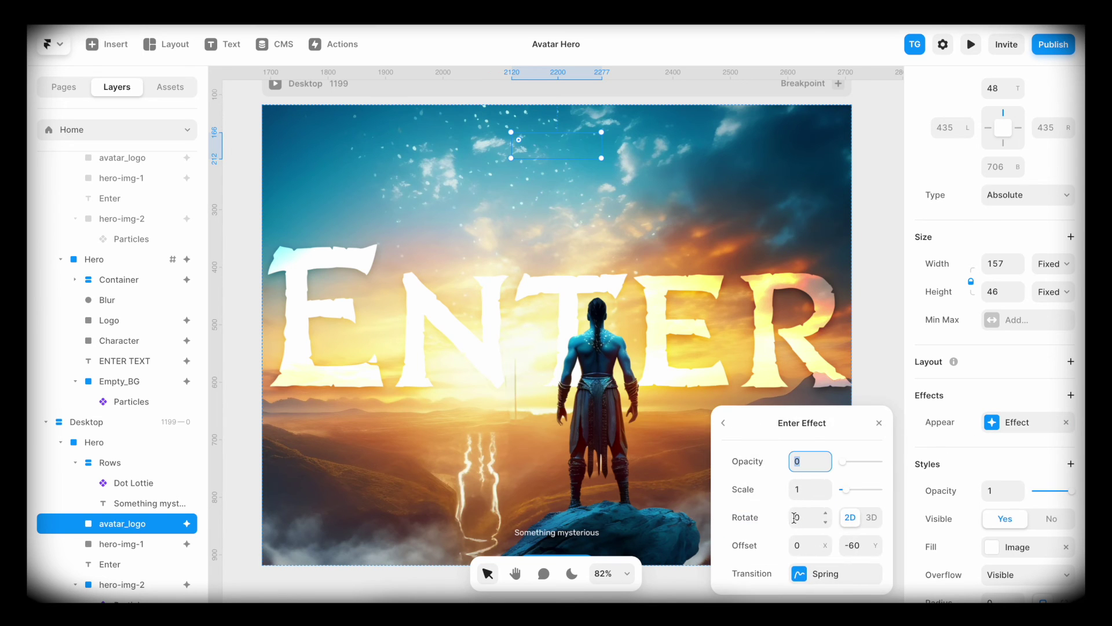
click(800, 575)
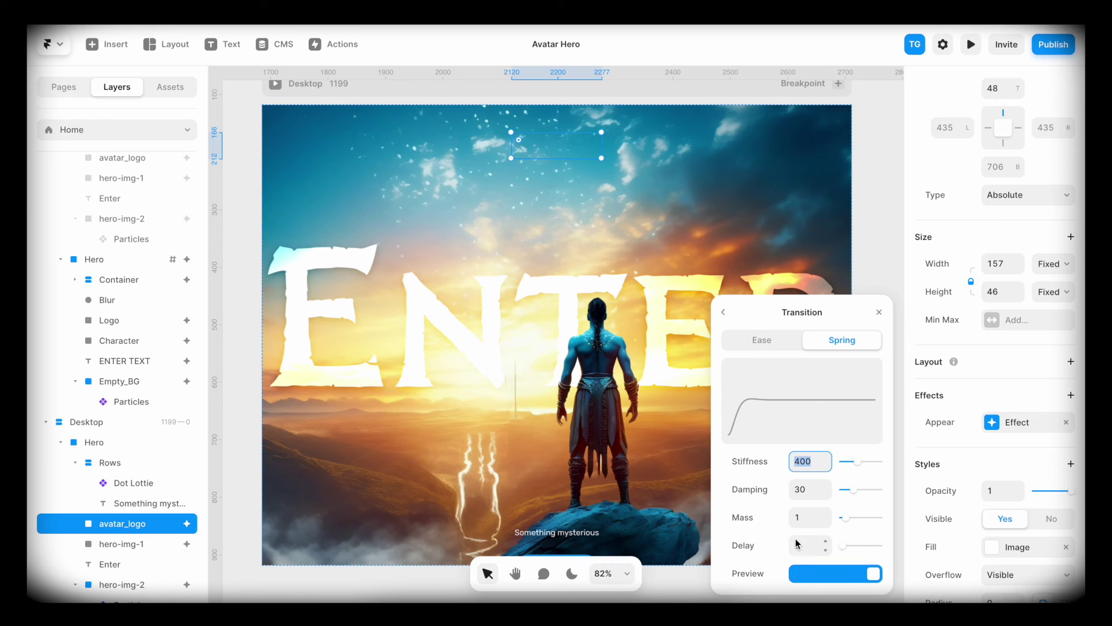
click(802, 544)
text(2.5)
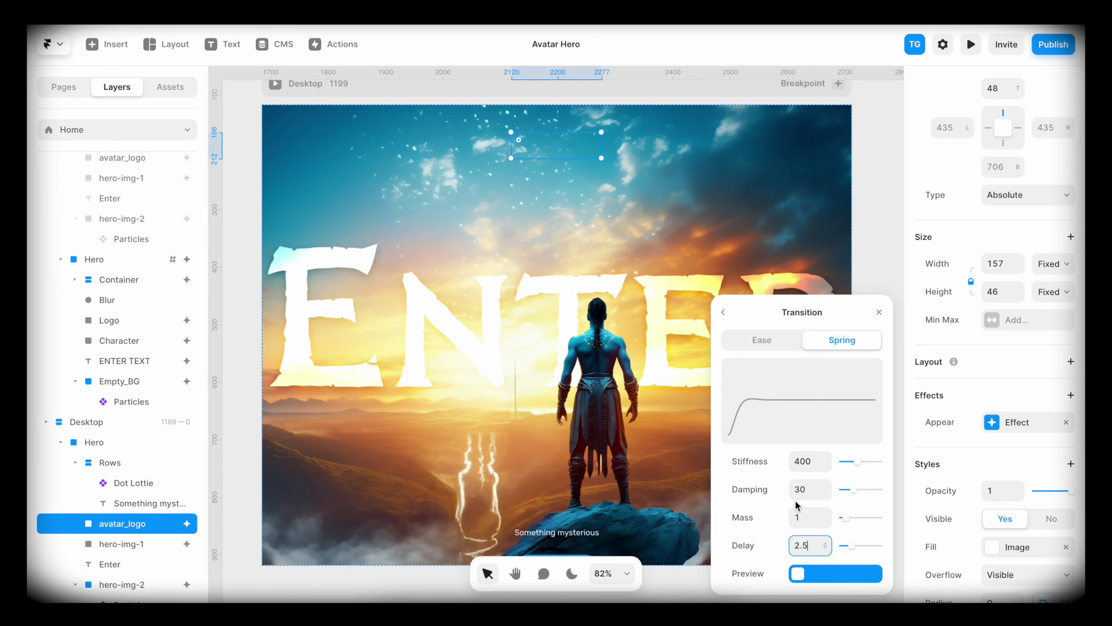
click(804, 520)
text(4)
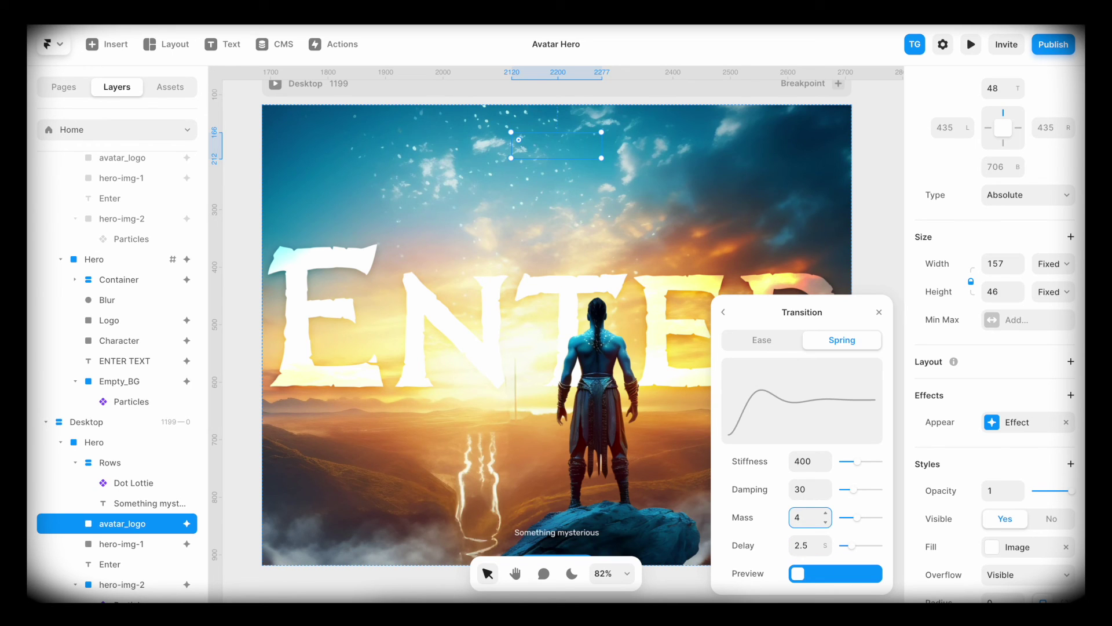
click(806, 492)
text(60)
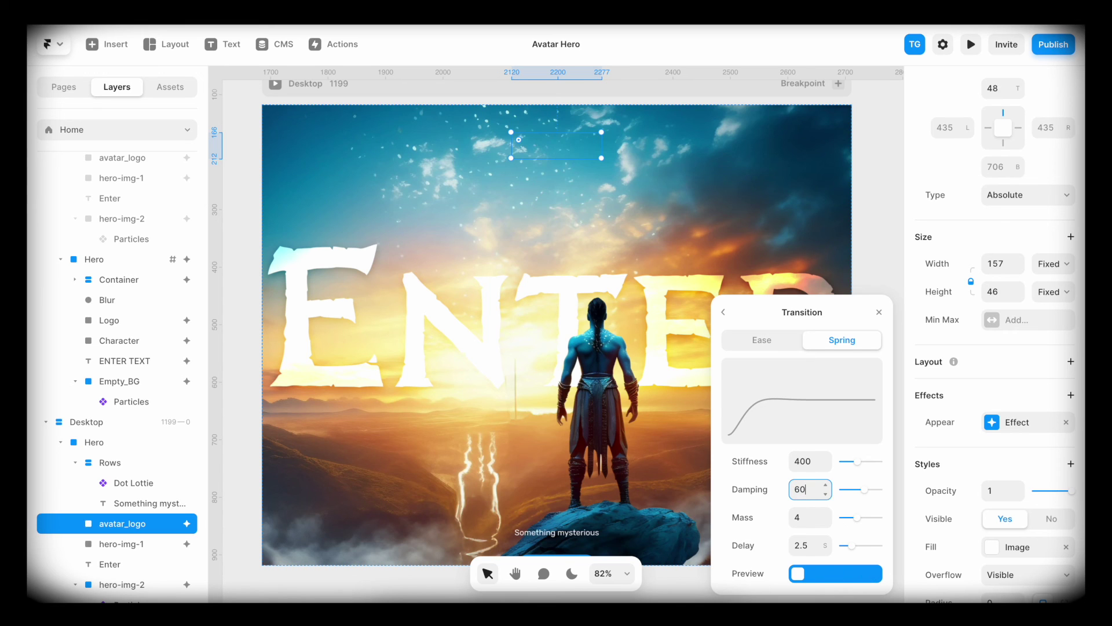
click(805, 462)
text(300)
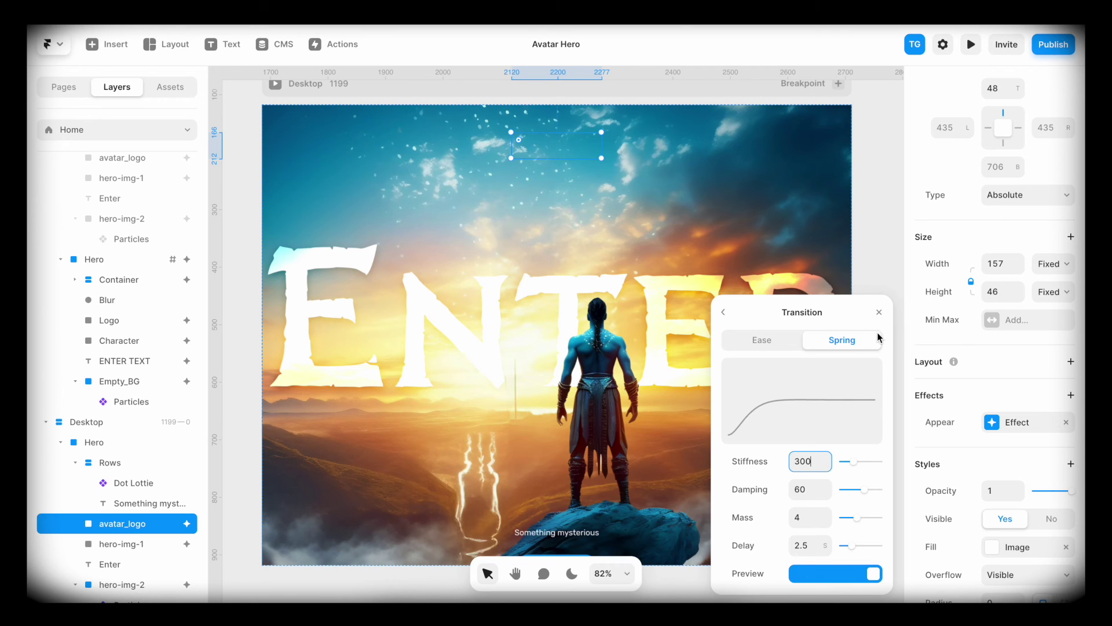
click(879, 313)
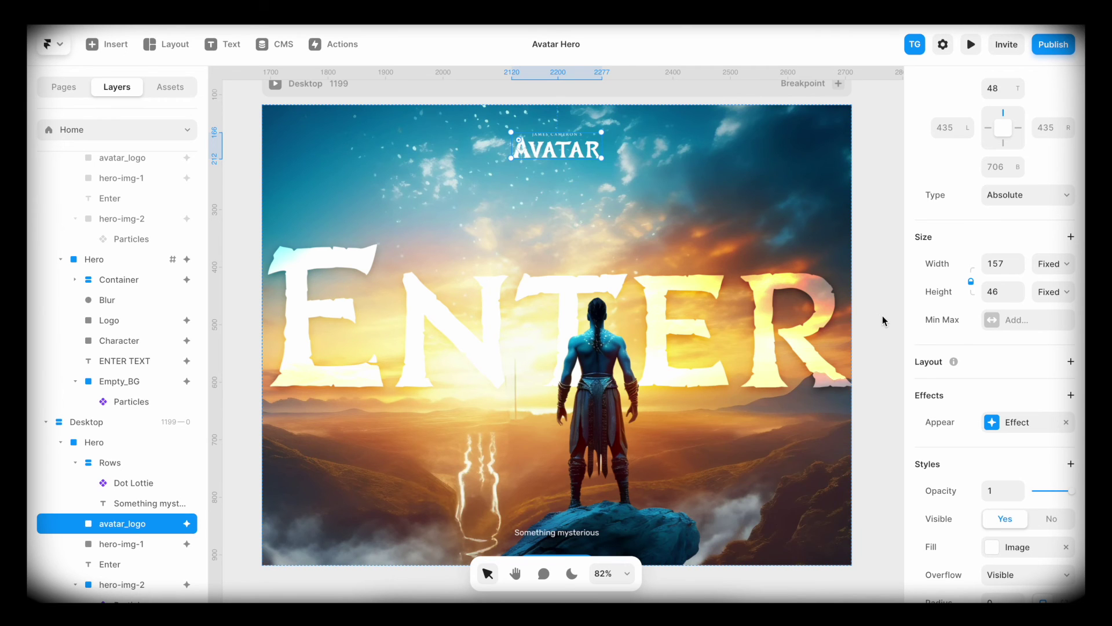
Copy the logo's Appear effect and paste it onto the Rows stack holding the mouse animation and text.
right_click(993, 424)
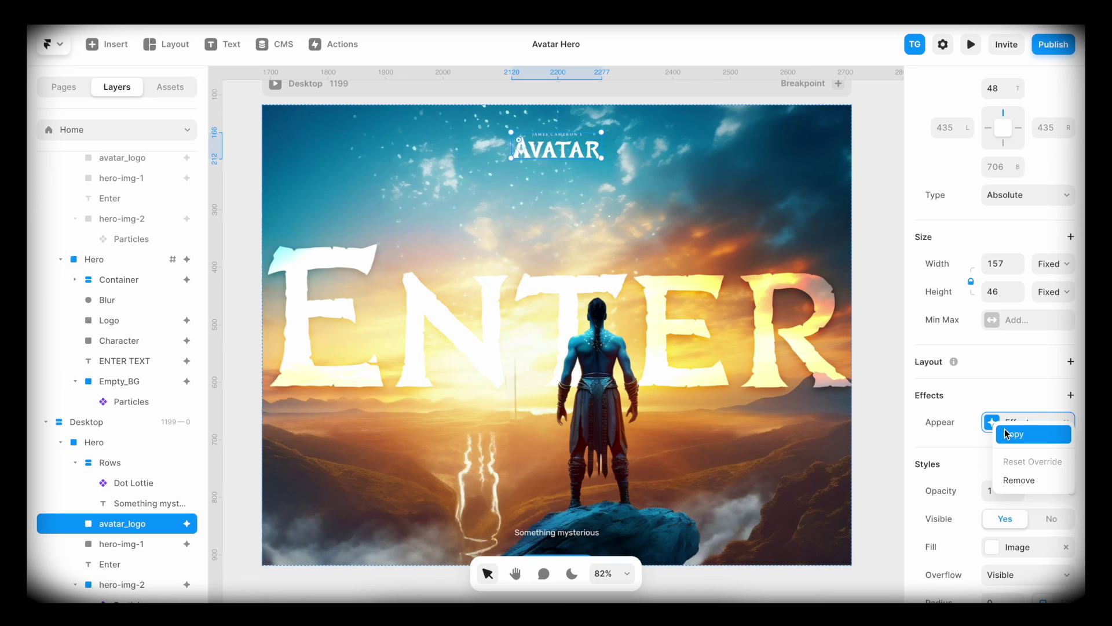
click(1007, 435)
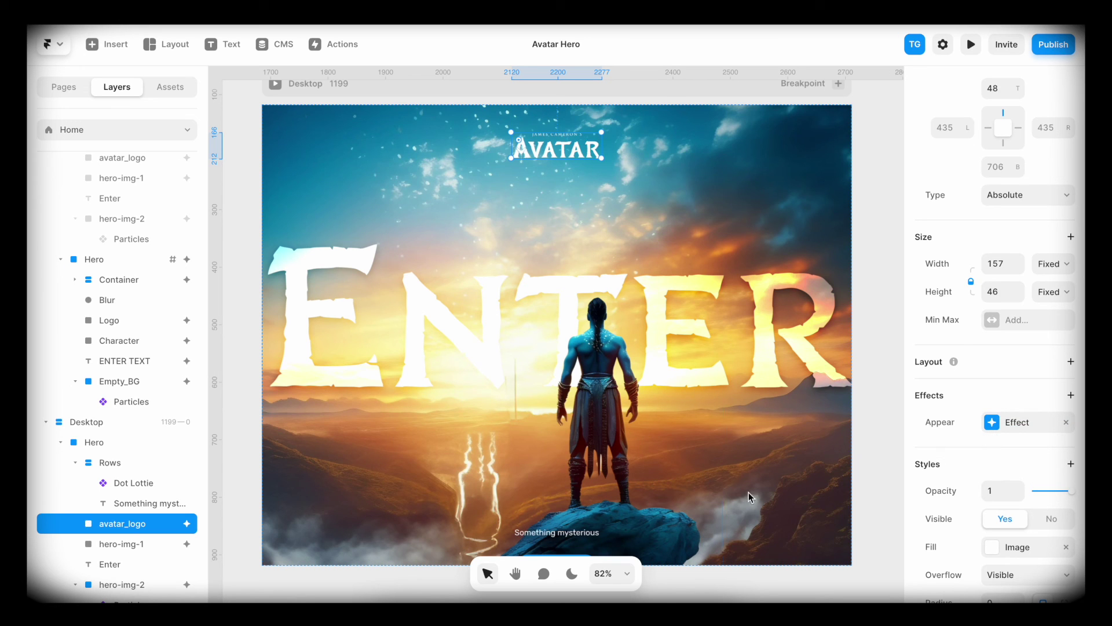
click(577, 514)
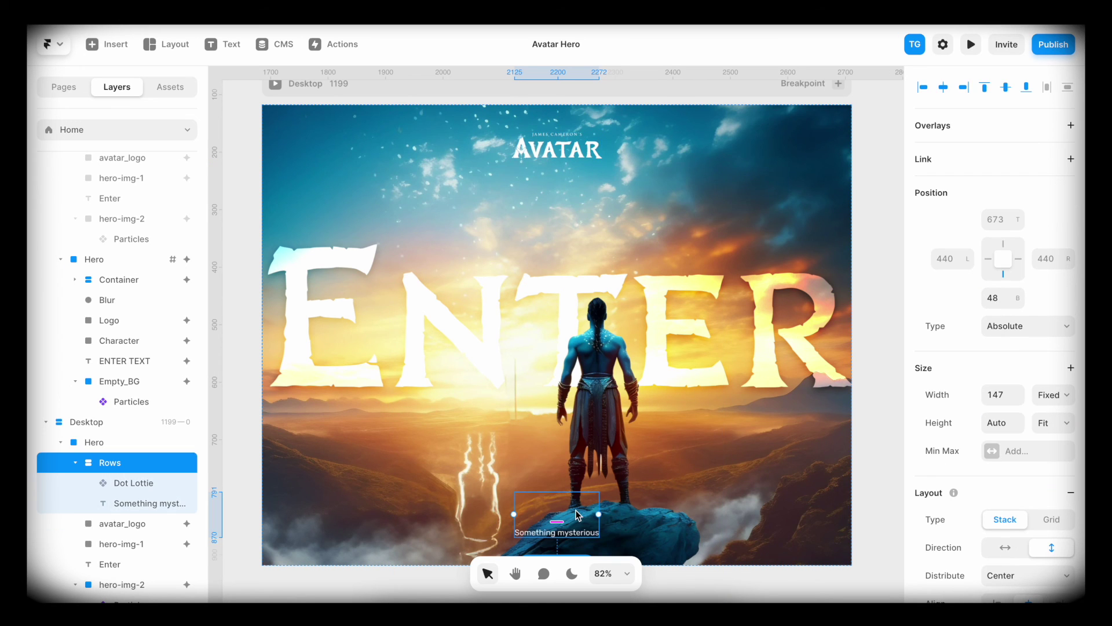
right_click(577, 514)
mouse_move(623, 359)
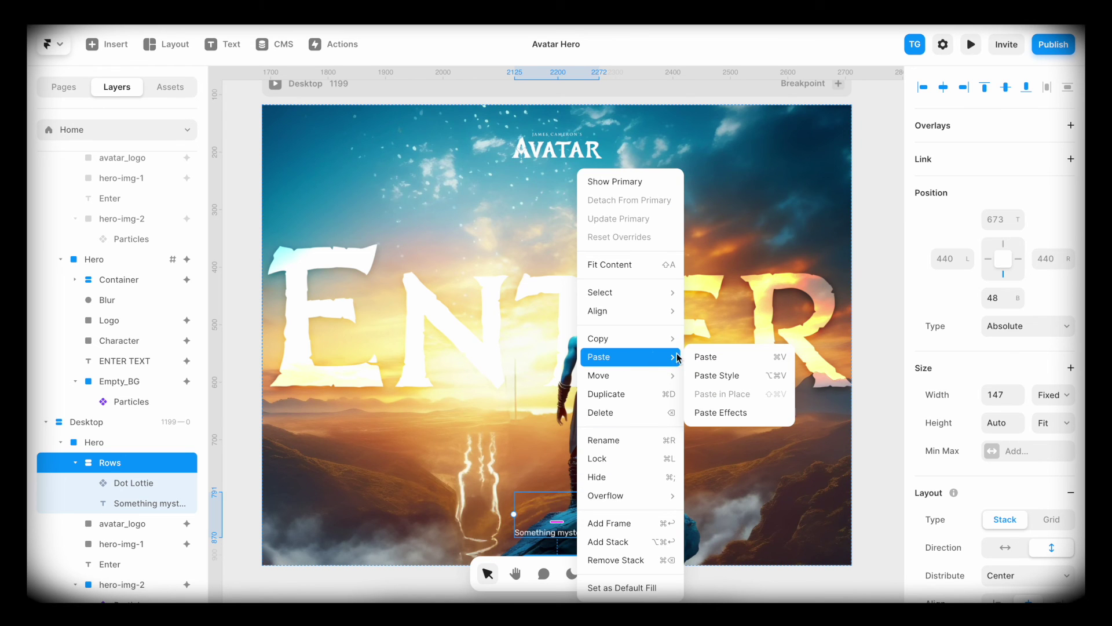
click(750, 417)
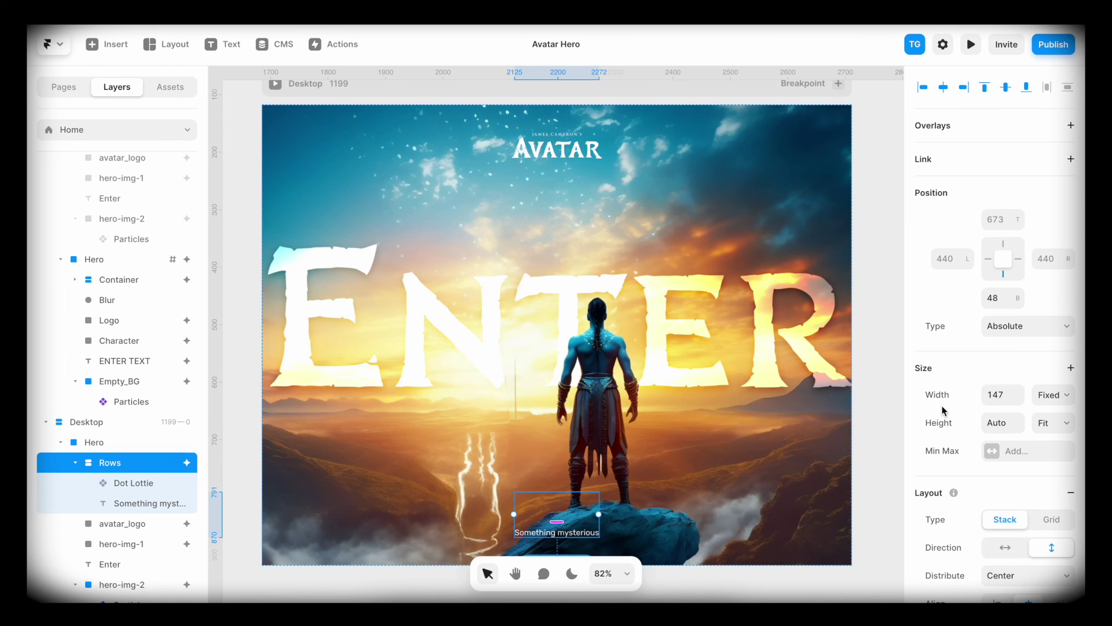
Set the Rows stack's Appear effect to a Y offset of 60 and its spring transition delay to 3 s.
scroll(942, 405, down, 7)
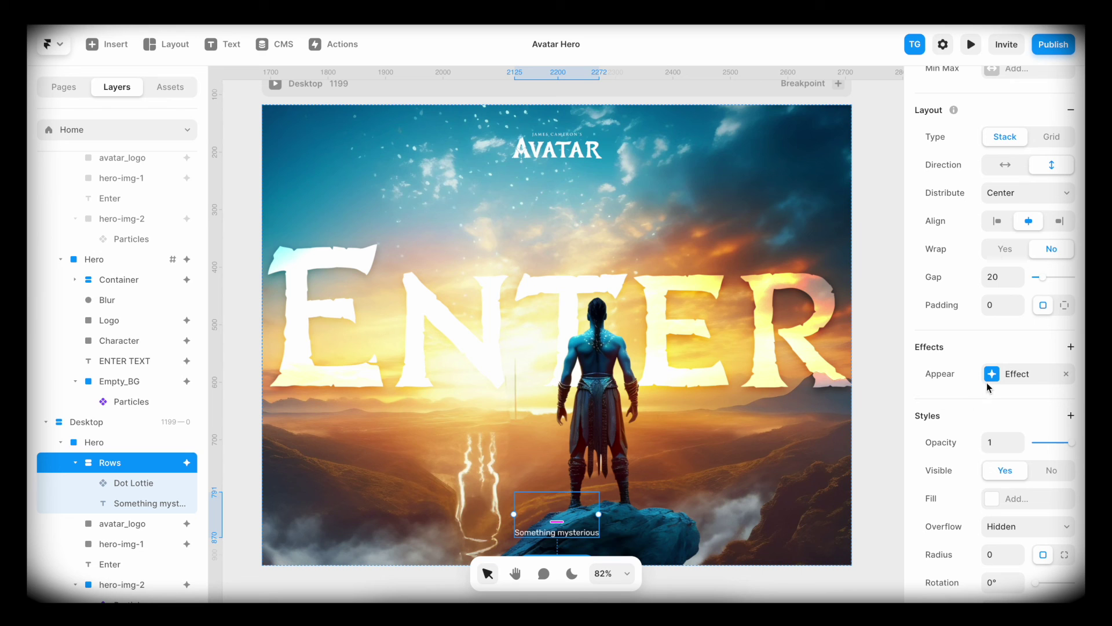
click(993, 376)
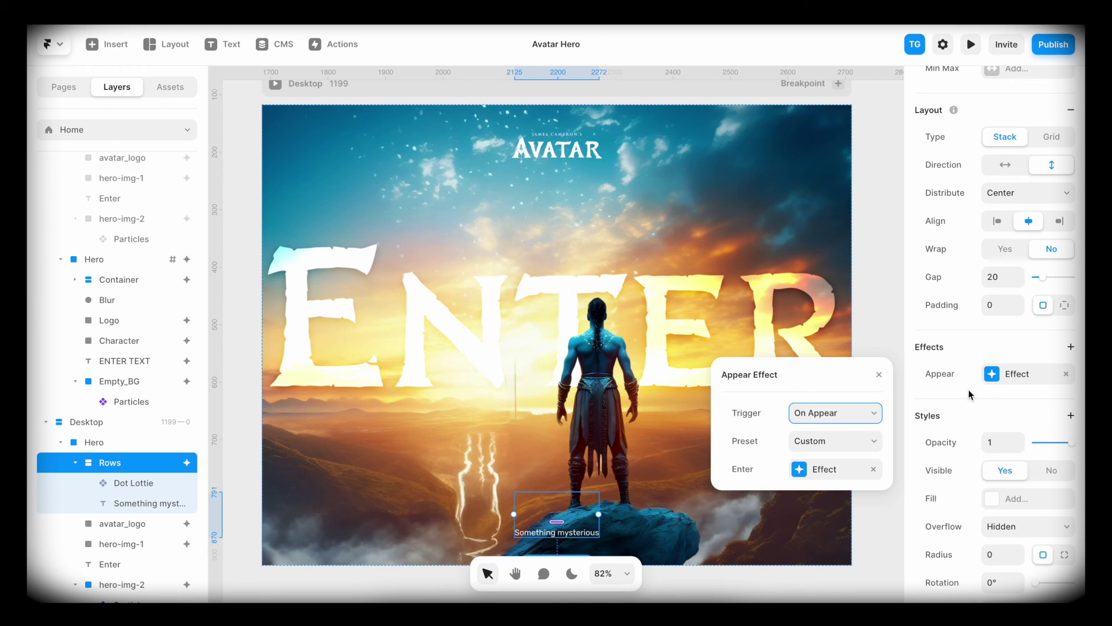
click(802, 473)
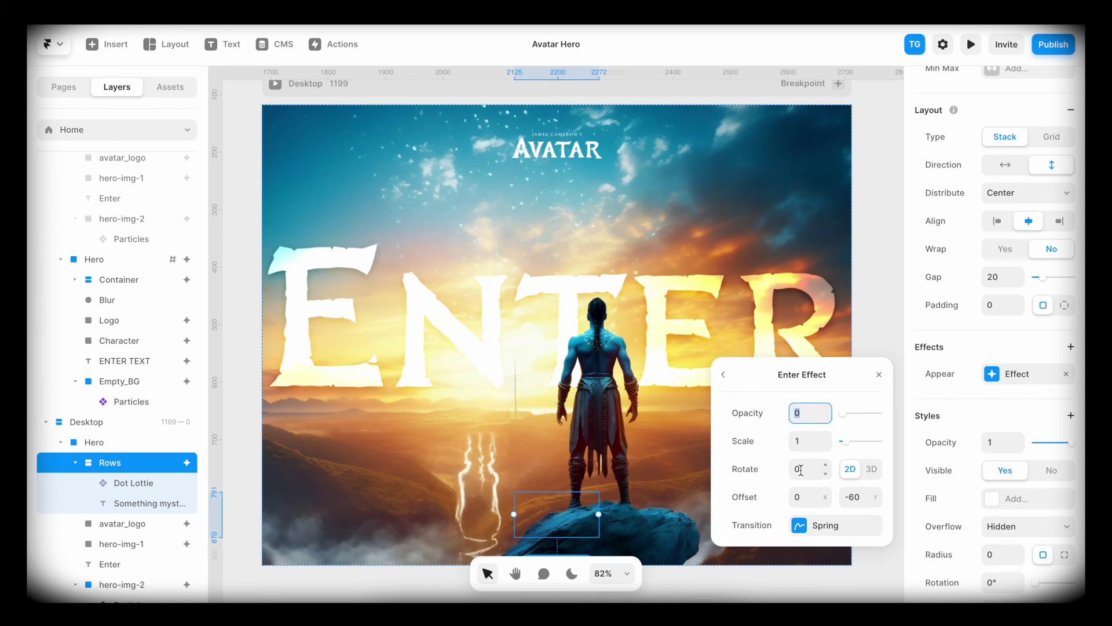
click(857, 497)
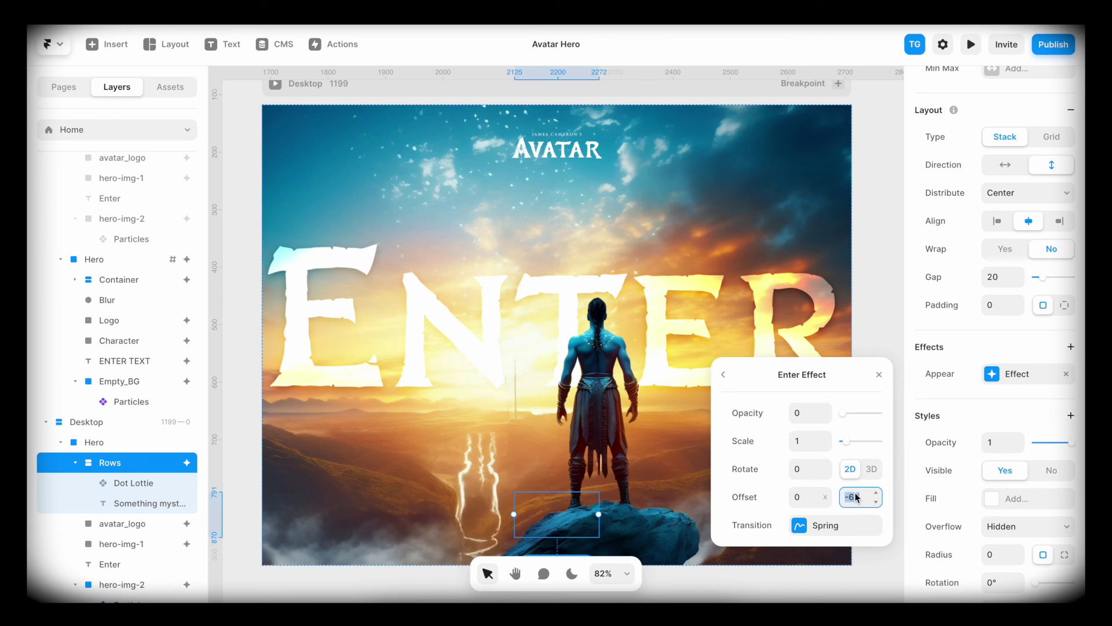
text(60)
click(800, 526)
click(805, 546)
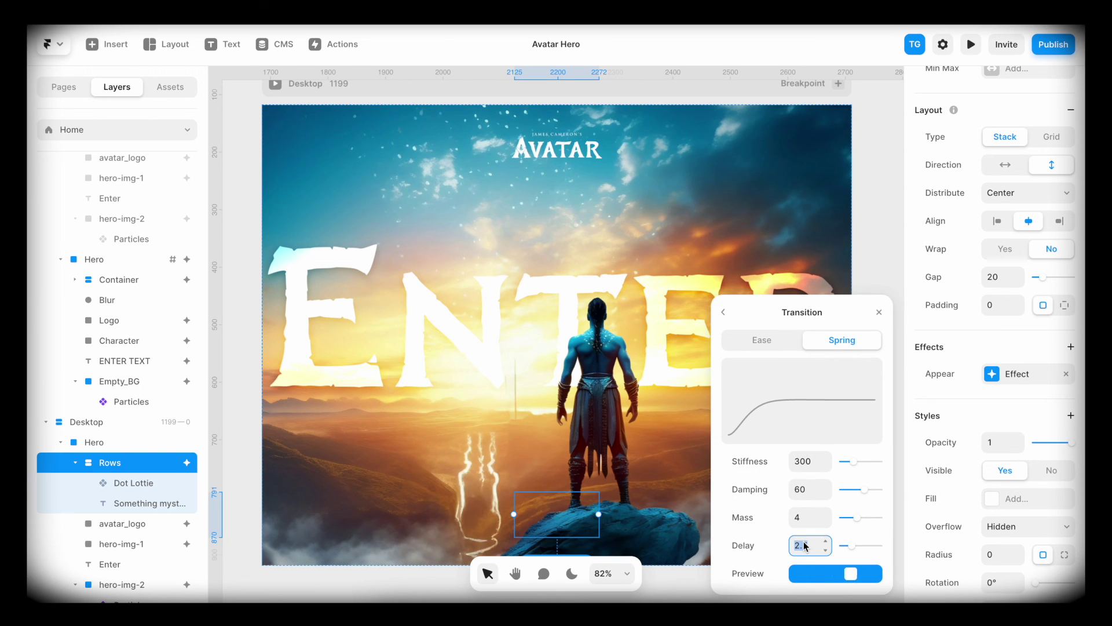
text(3)
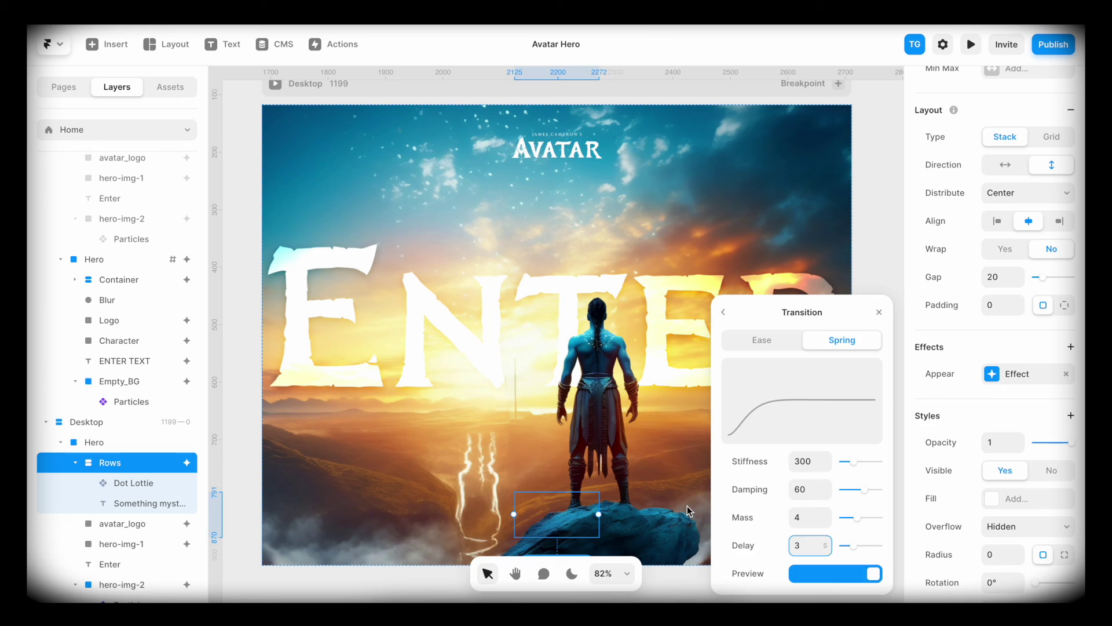
Copy the Rows stack's Appear effect and paste it onto the Enter title.
click(359, 339)
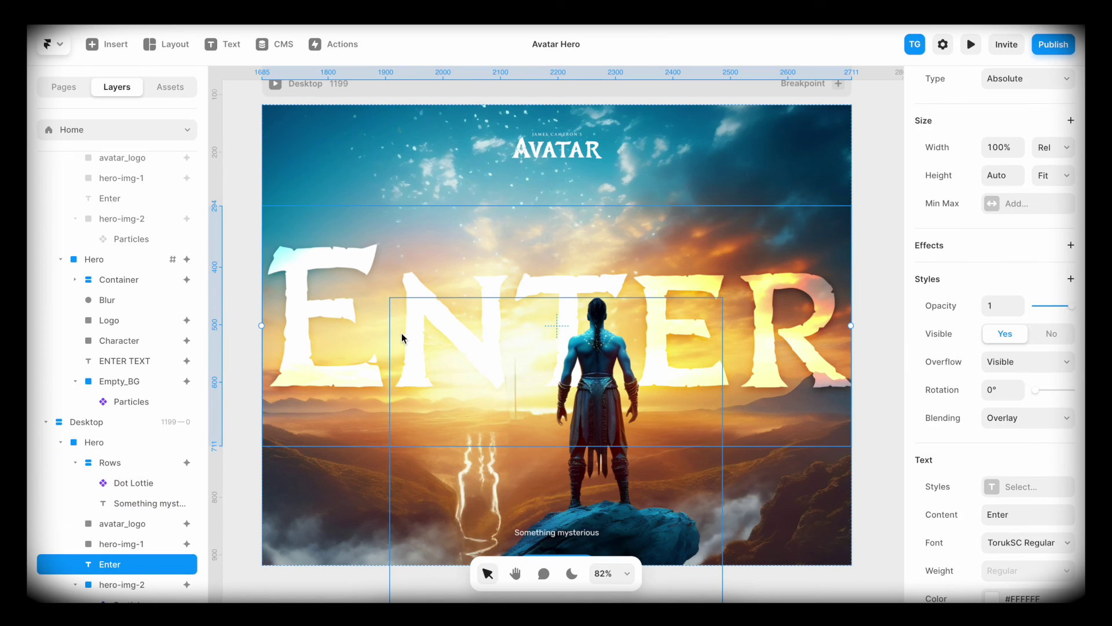
click(557, 513)
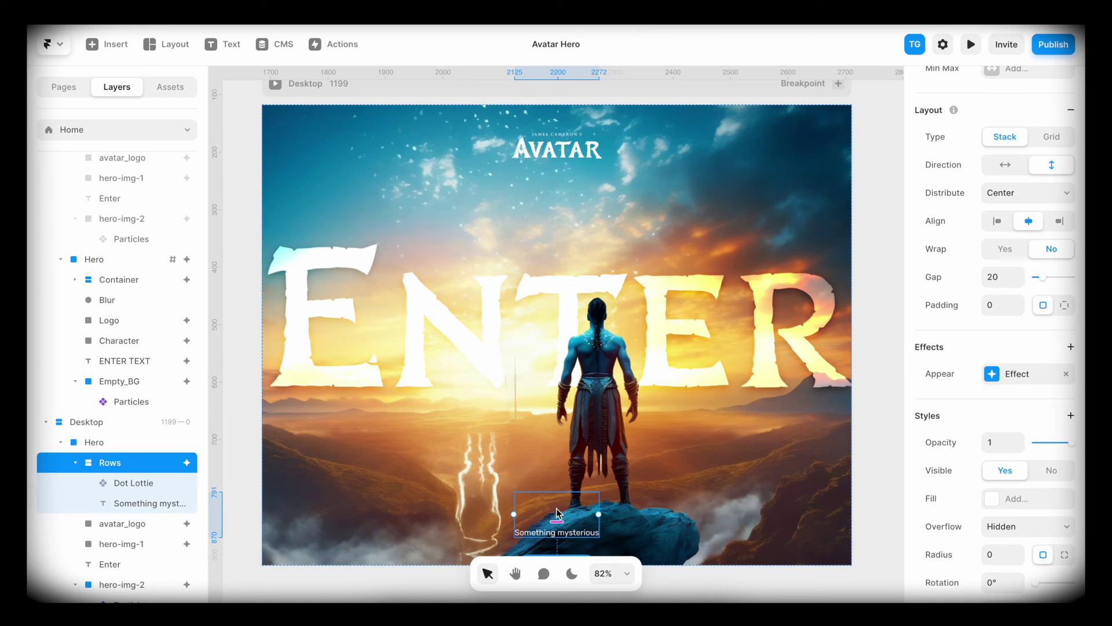
right_click(1000, 376)
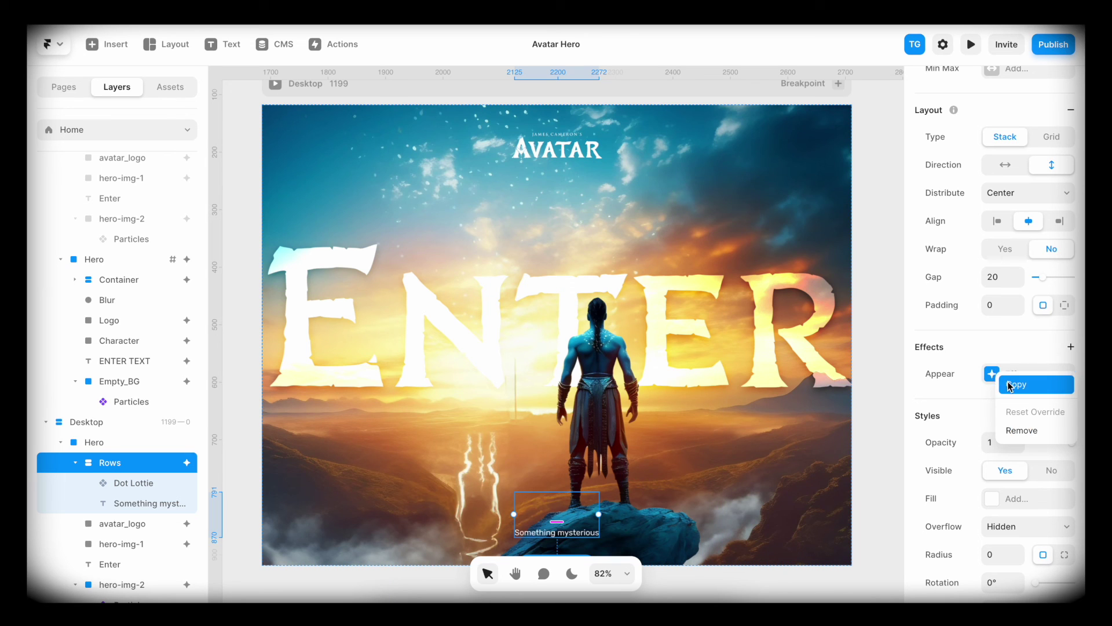
click(1009, 385)
click(811, 344)
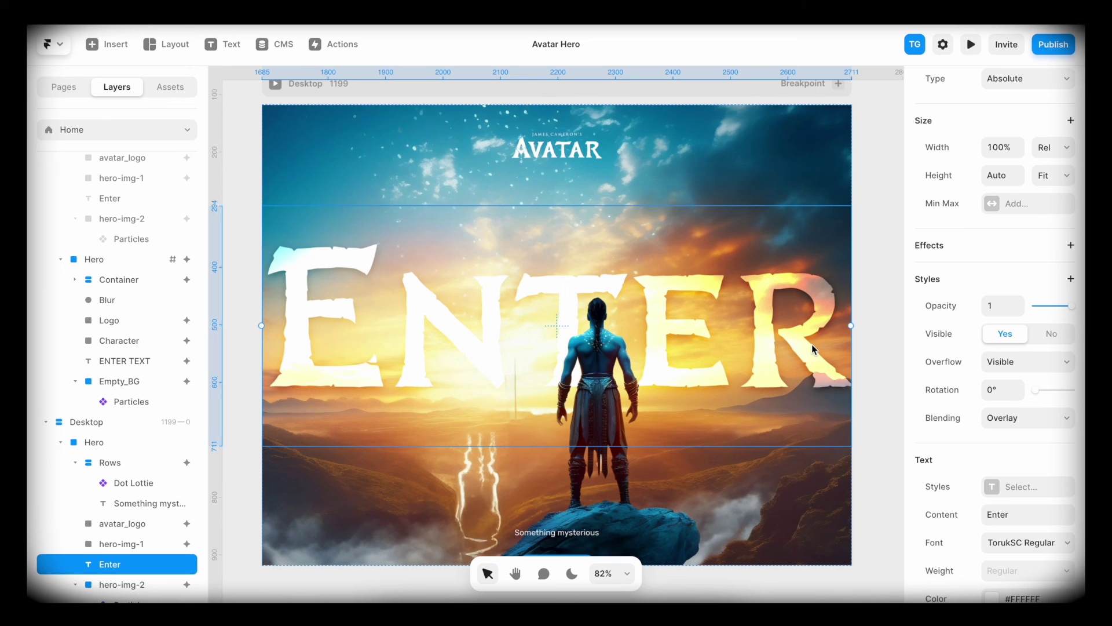
right_click(811, 344)
mouse_move(840, 385)
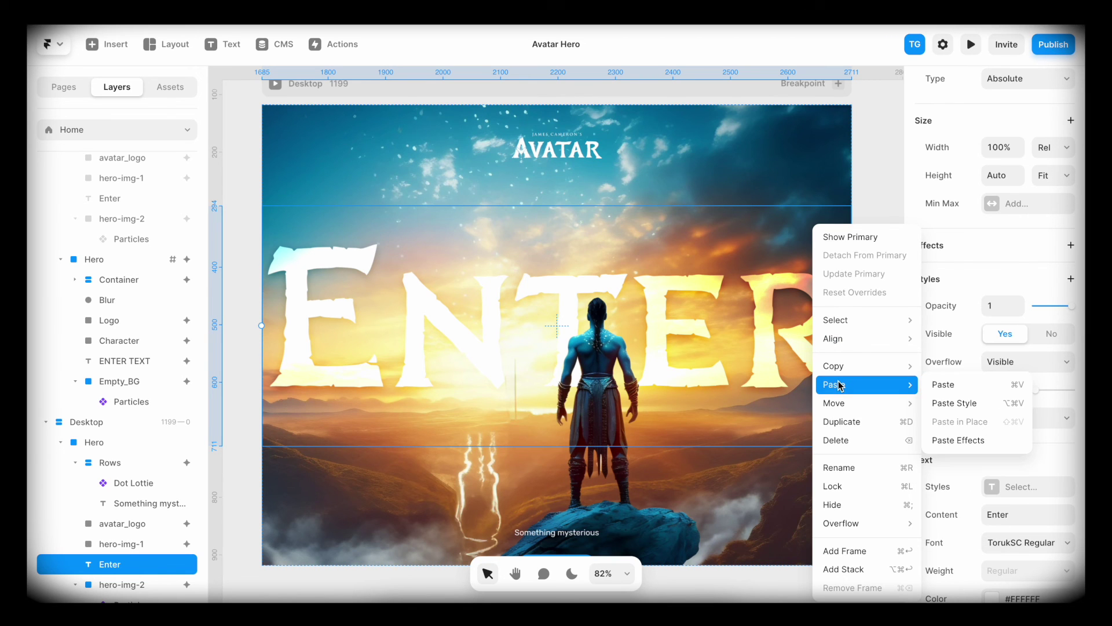
click(953, 441)
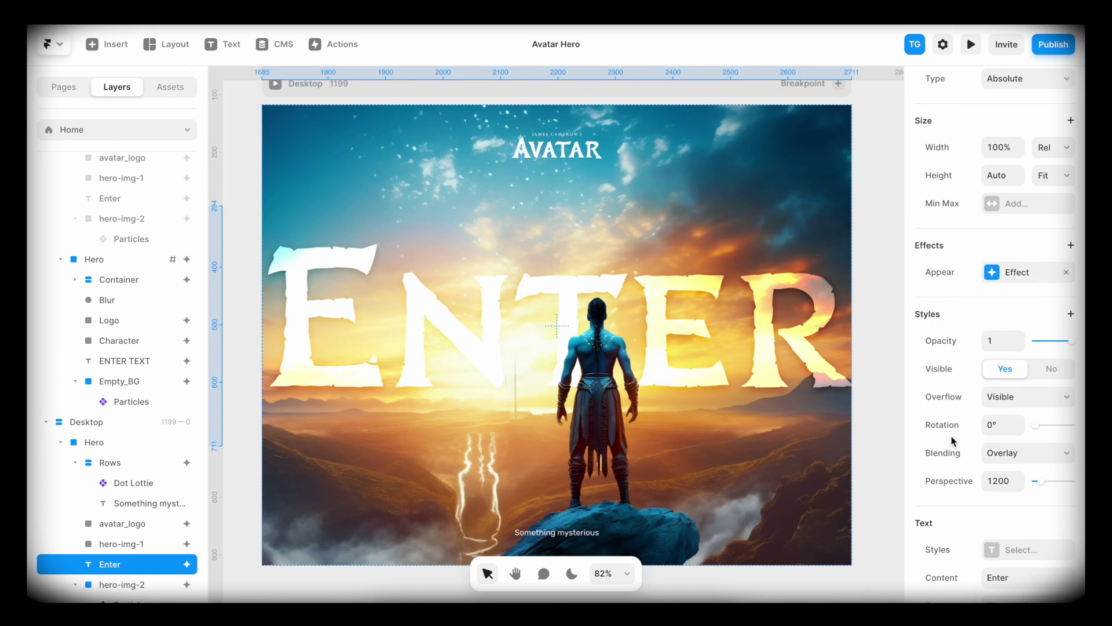
Set the Y offset of the Enter title's Appear effect to 500.
click(993, 272)
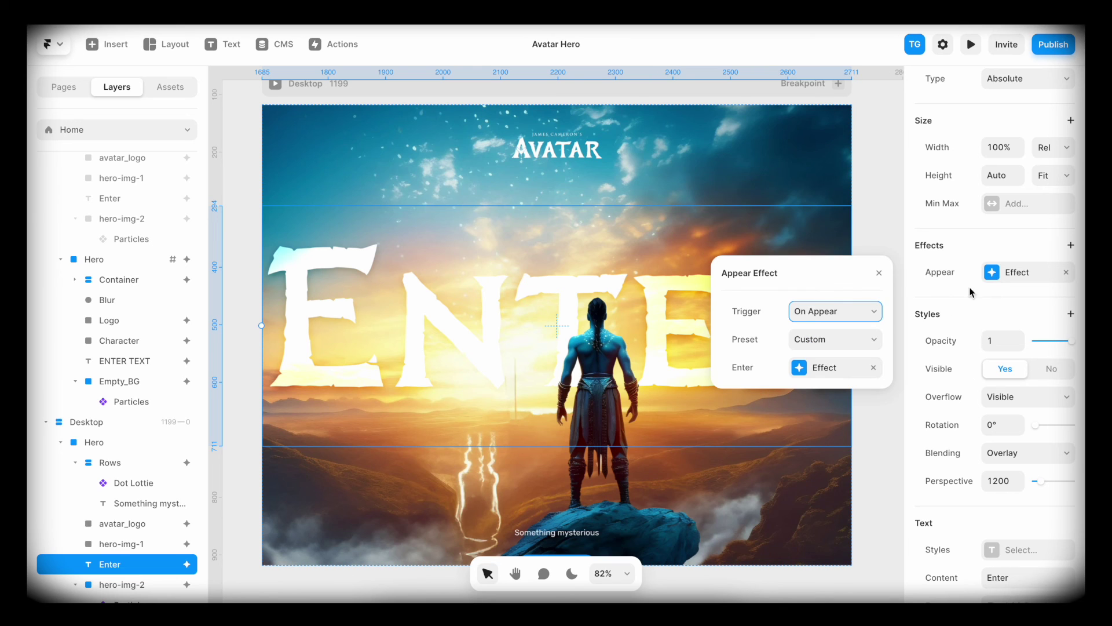
click(807, 365)
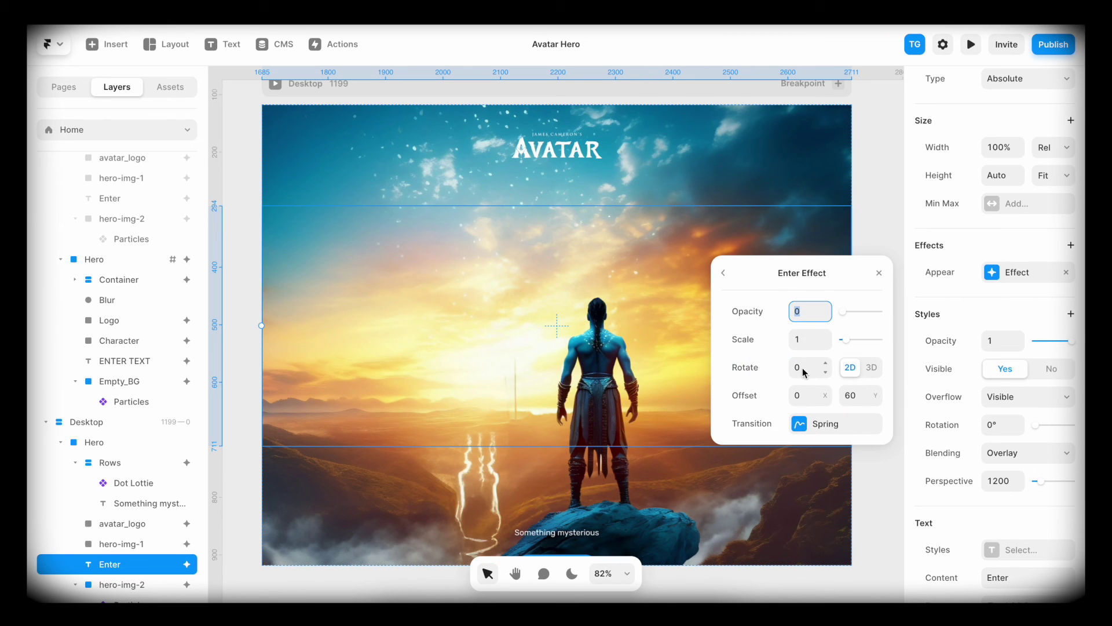
click(857, 395)
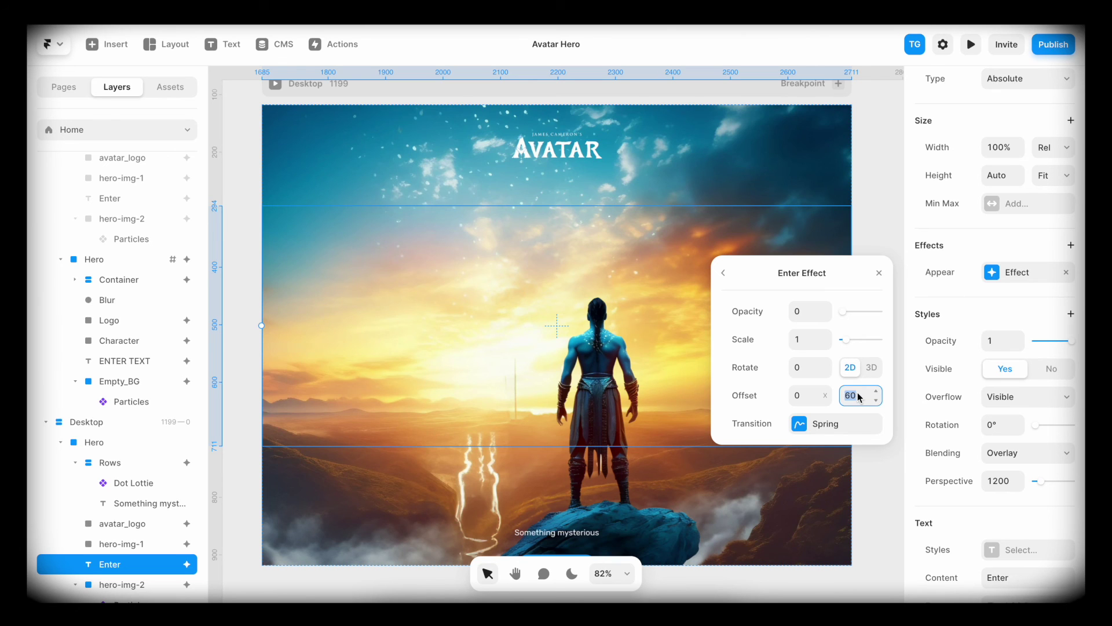
text(500)
Set the Enter title's spring transition to a delay of 2 s and damping of 80, and preview the Desktop page.
click(800, 425)
click(804, 507)
text(2)
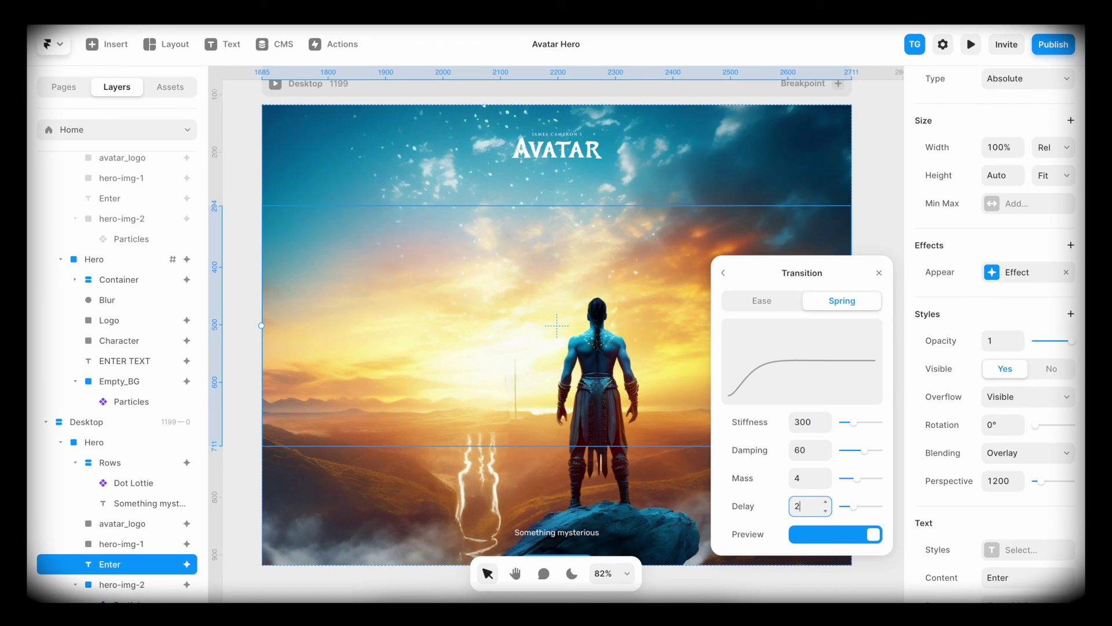
click(798, 453)
text(80)
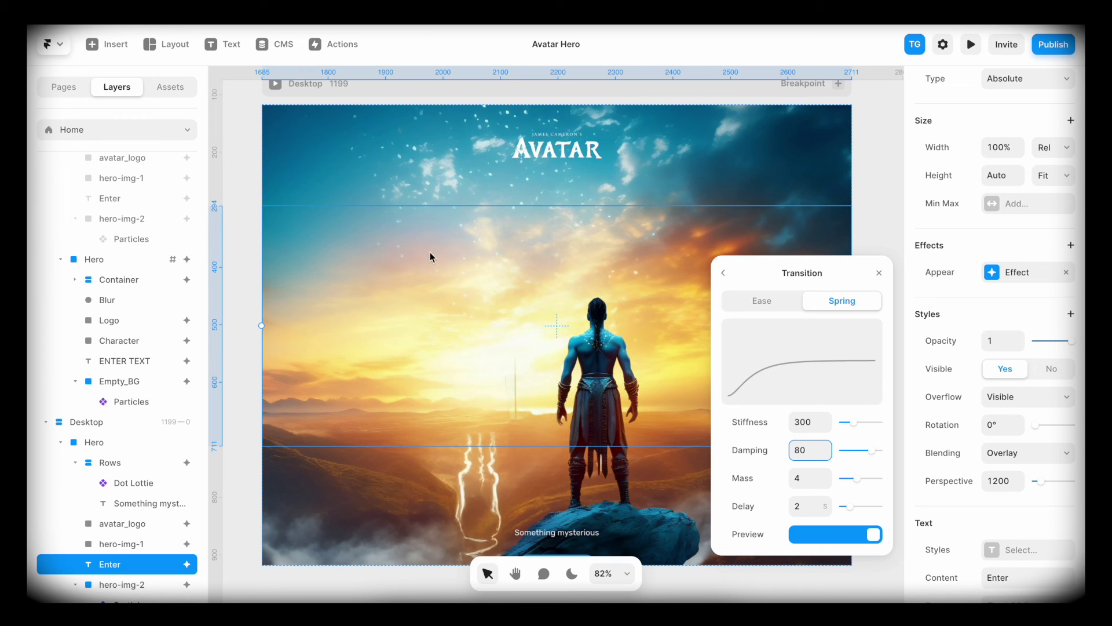
click(275, 85)
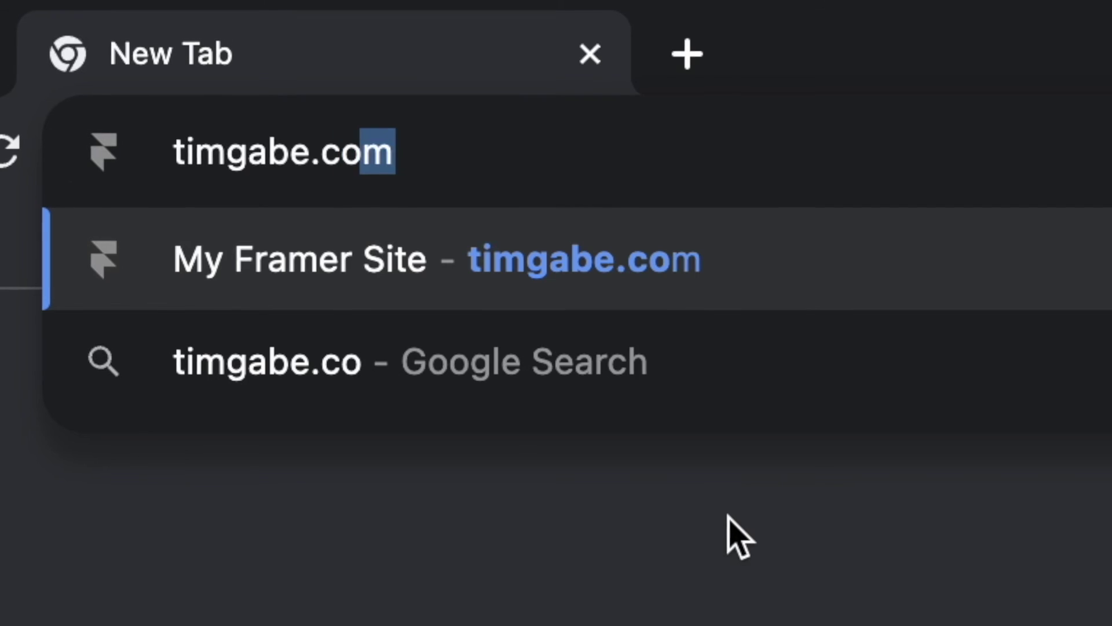
Switch to Chrome and open timgabe.com/framer-course in a new tab.
text(m/f)
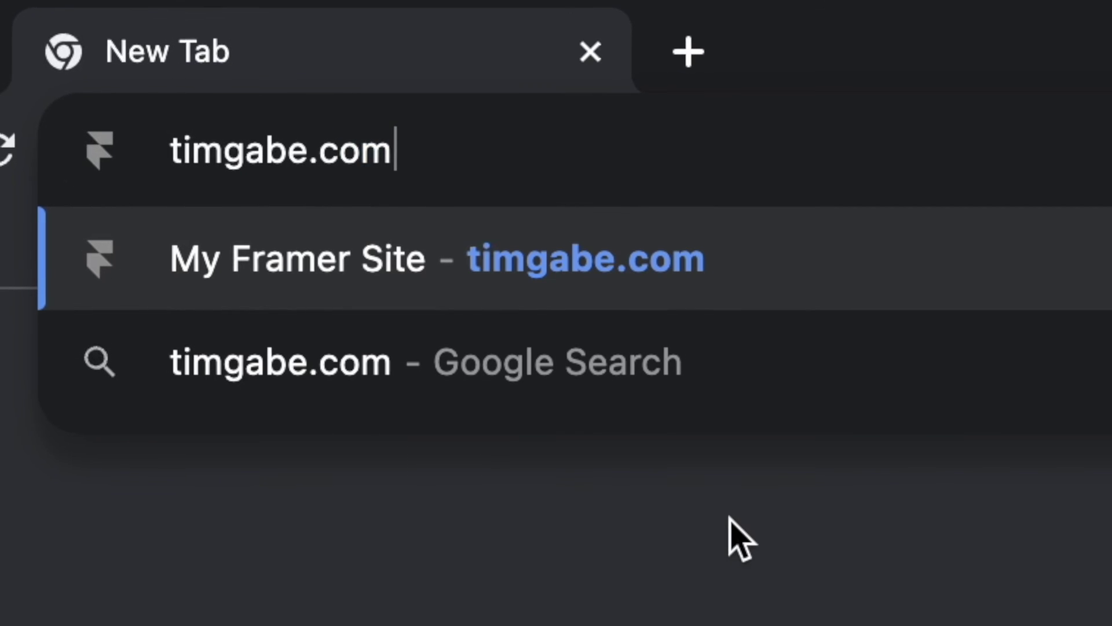
text(ramer-course)
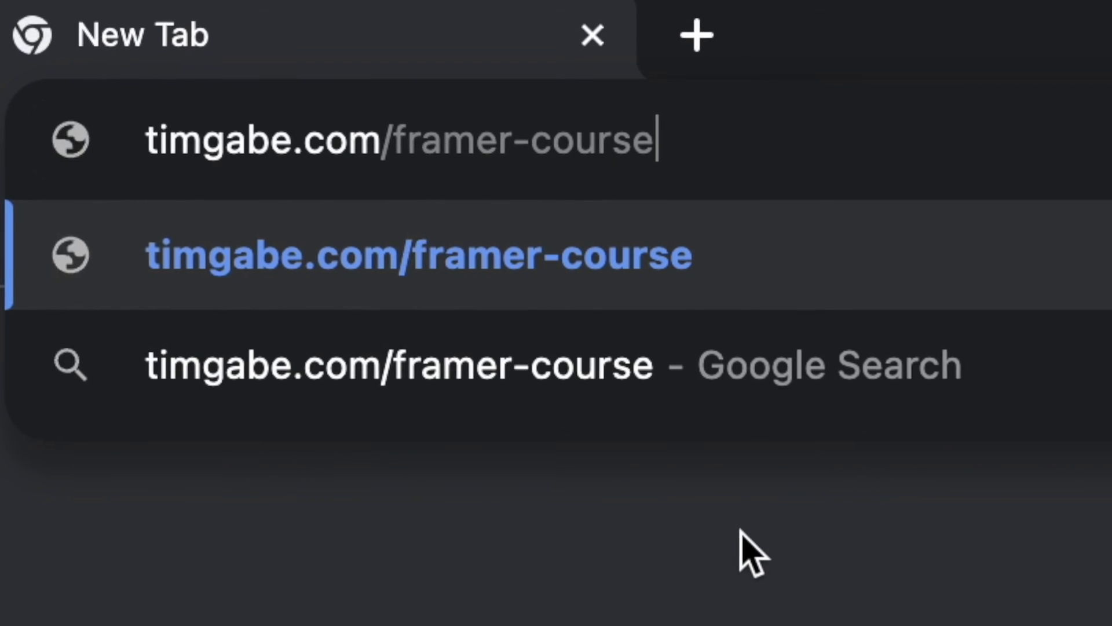
key(Return)
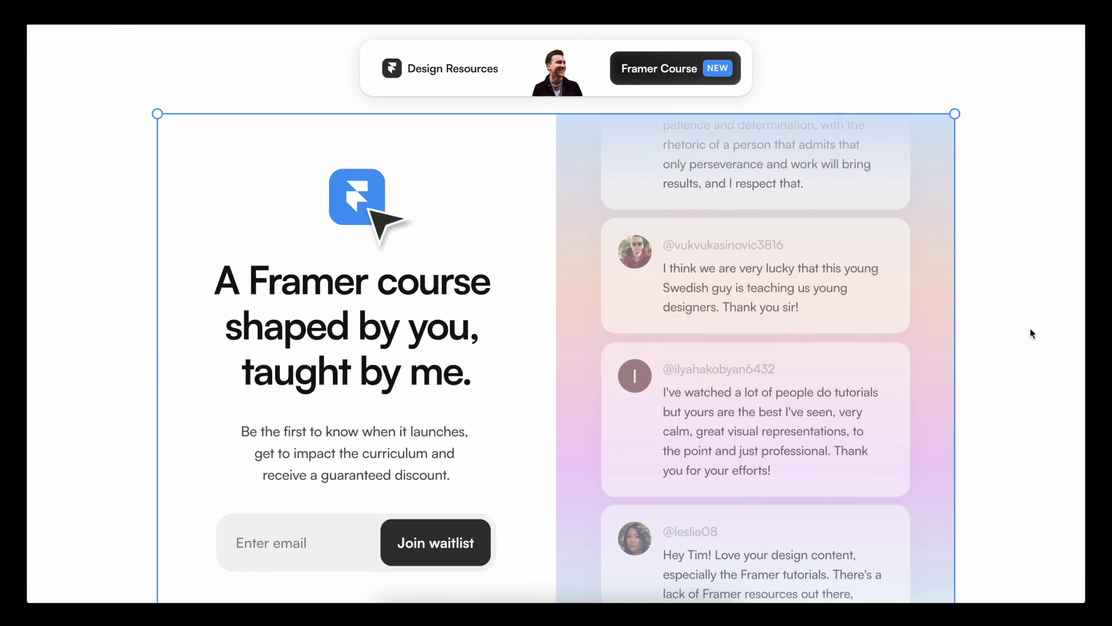